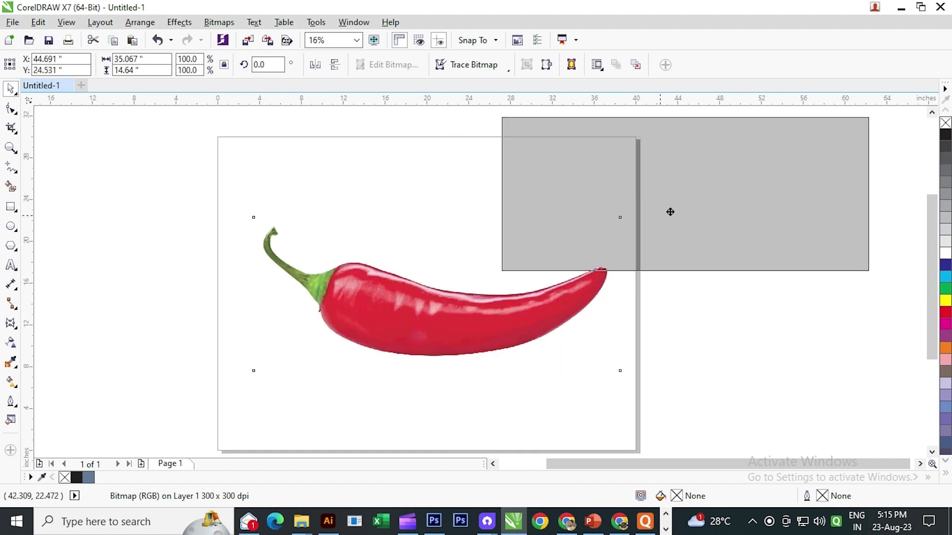
Place a copy of the chili bitmap beside the page and start a high quality image outline trace of the original.
right_click(786, 301)
mouse_move(666, 292)
mouse_down()
mouse_move(574, 282)
mouse_move(657, 283)
mouse_up()
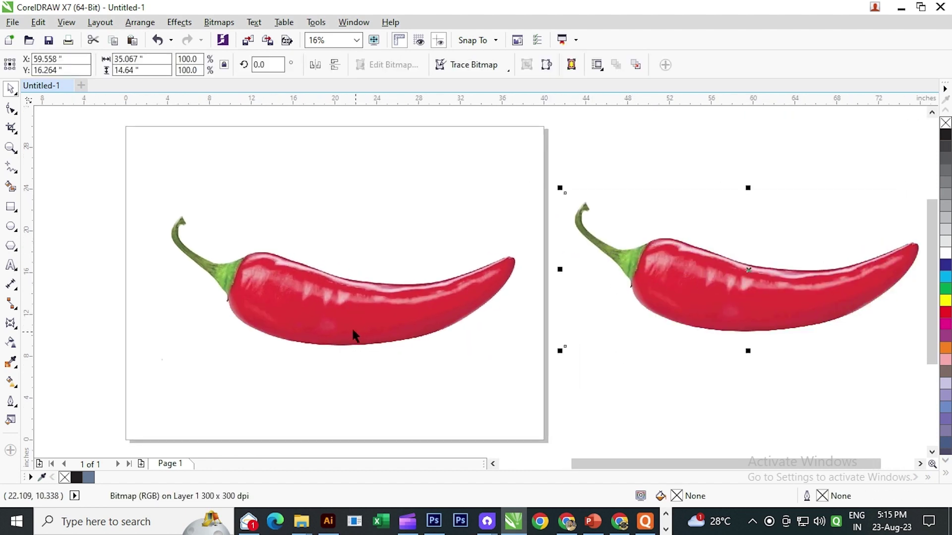
click(293, 274)
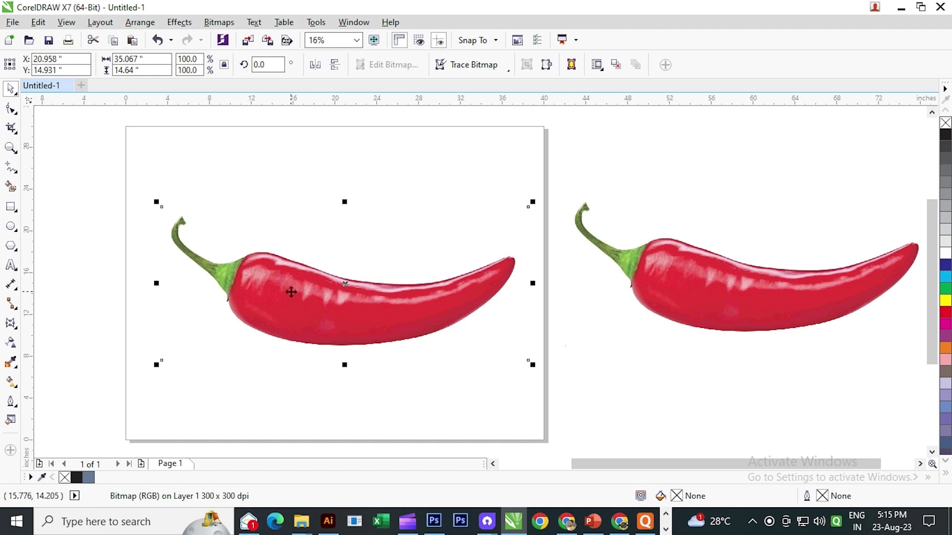
click(218, 22)
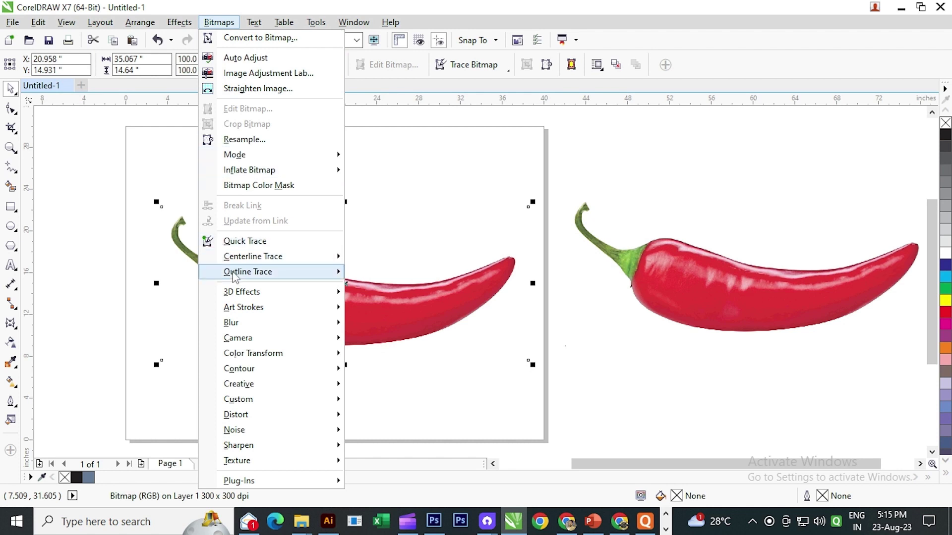
mouse_move(235, 276)
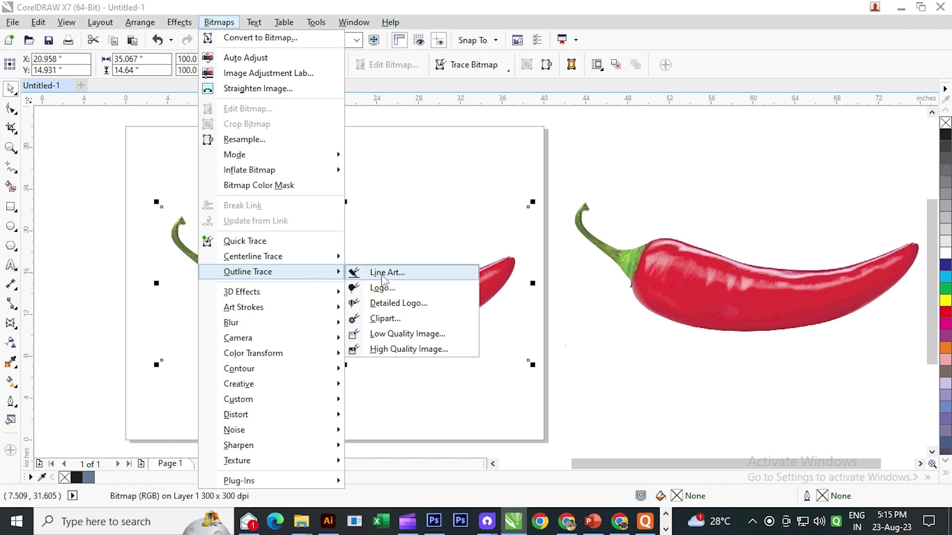
click(388, 350)
click(297, 285)
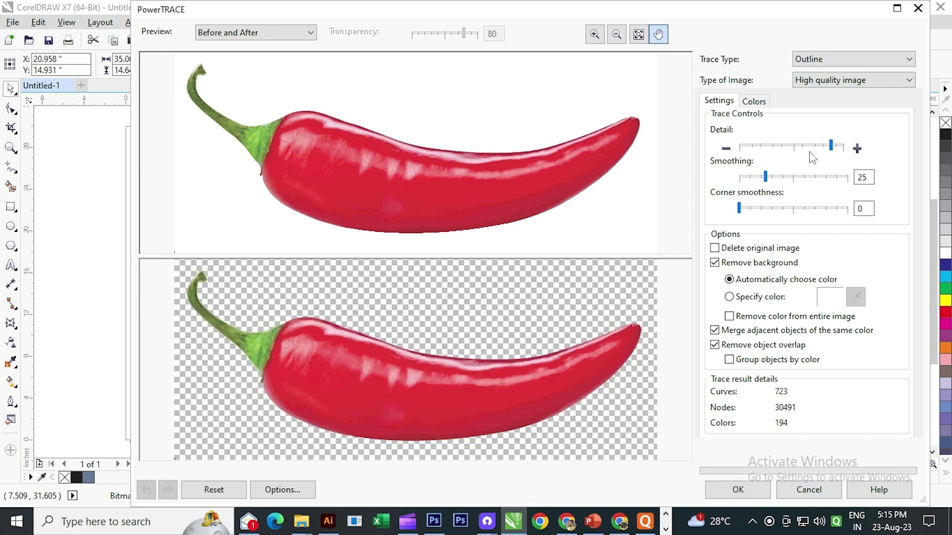
Reduce the trace detail slightly from the maximum side and apply the trace to the chili.
click(820, 146)
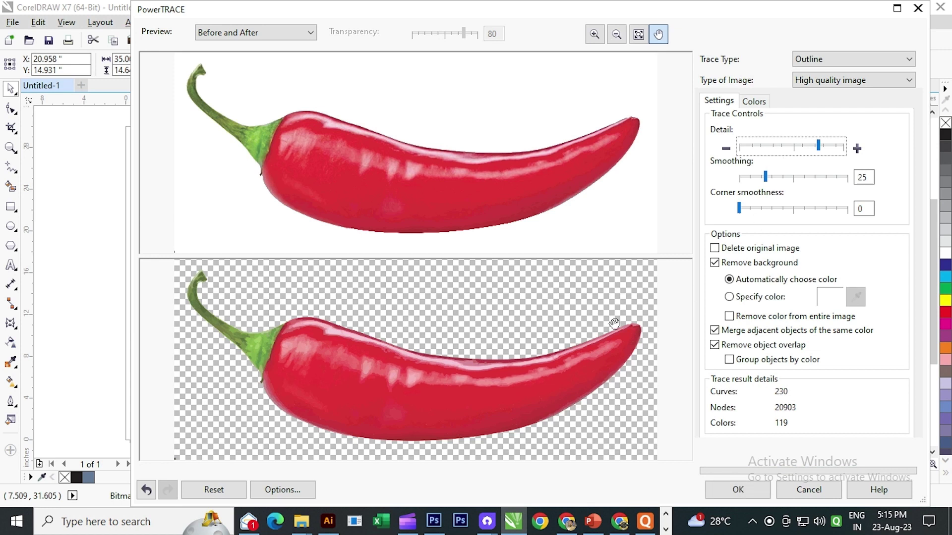
click(831, 147)
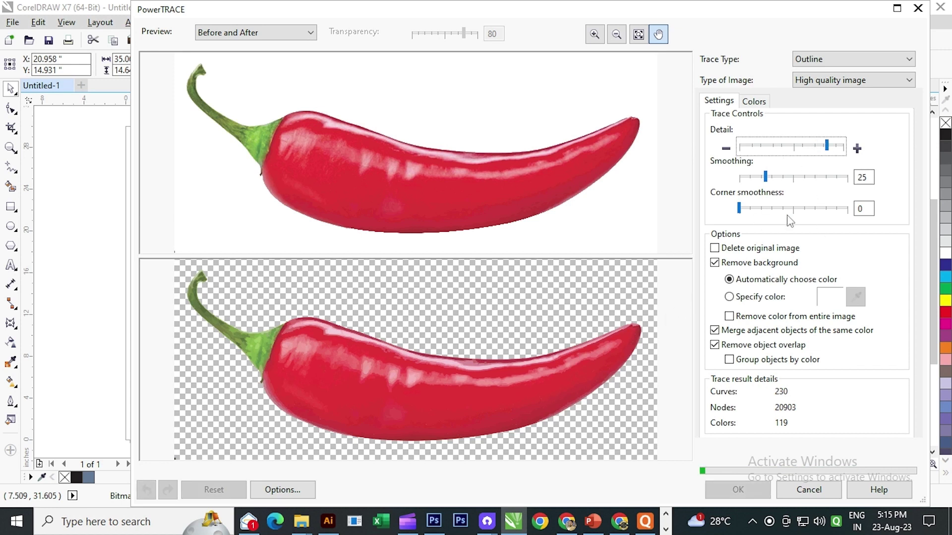
click(633, 350)
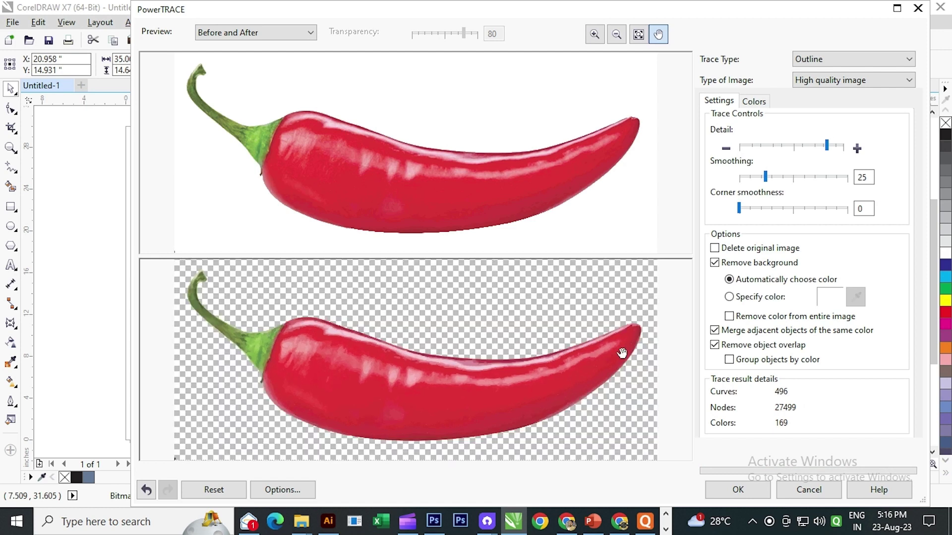
drag(603, 354, 623, 364)
click(752, 497)
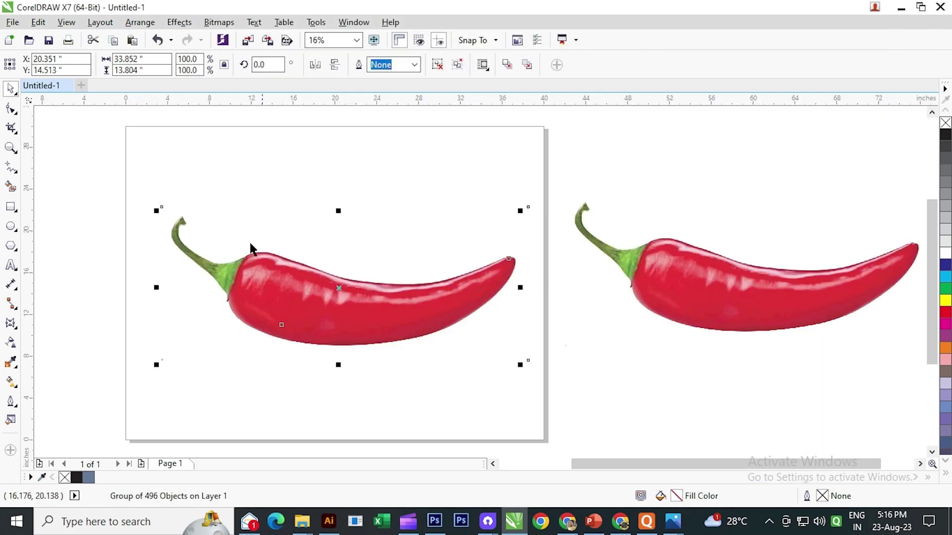
Move the traced chili aside, delete the original bitmap beneath it, and return the traced group to the page.
scroll(327, 275, down, 2)
drag(316, 276, 317, 355)
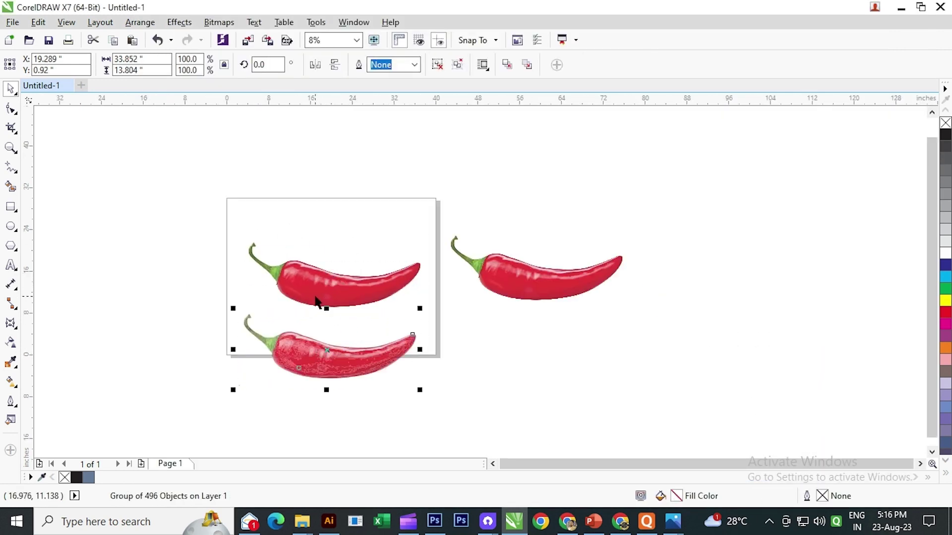
click(300, 284)
key(Delete)
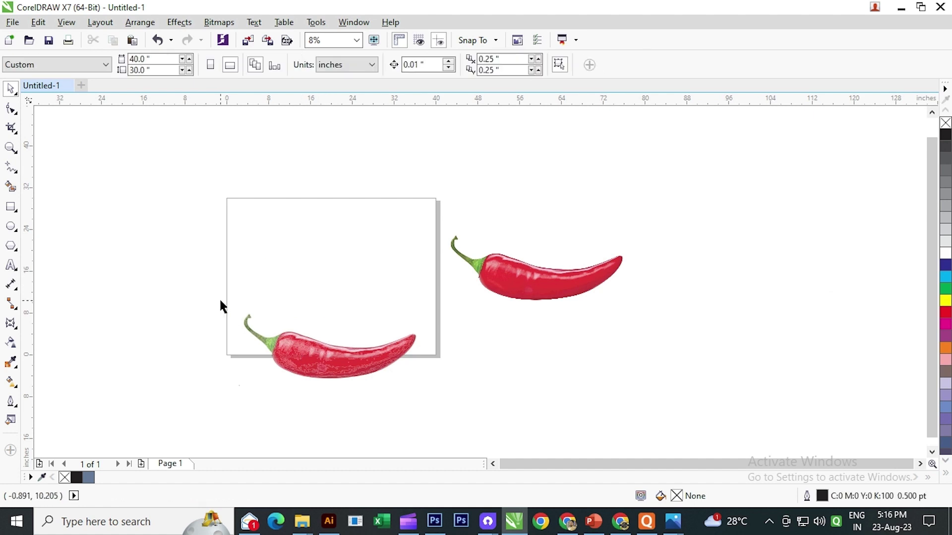
mouse_move(349, 365)
mouse_down()
mouse_move(346, 317)
mouse_move(357, 297)
mouse_up()
scroll(310, 305, up, 1)
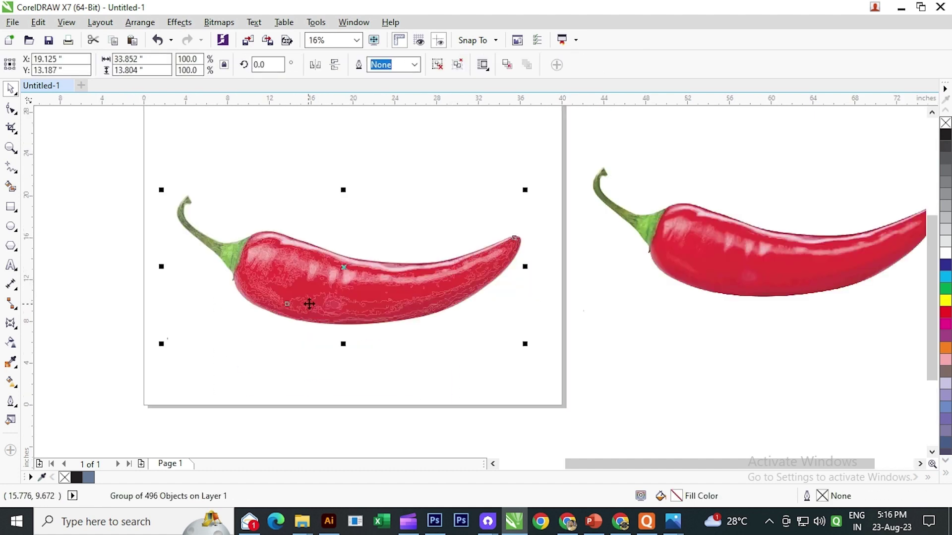
click(486, 367)
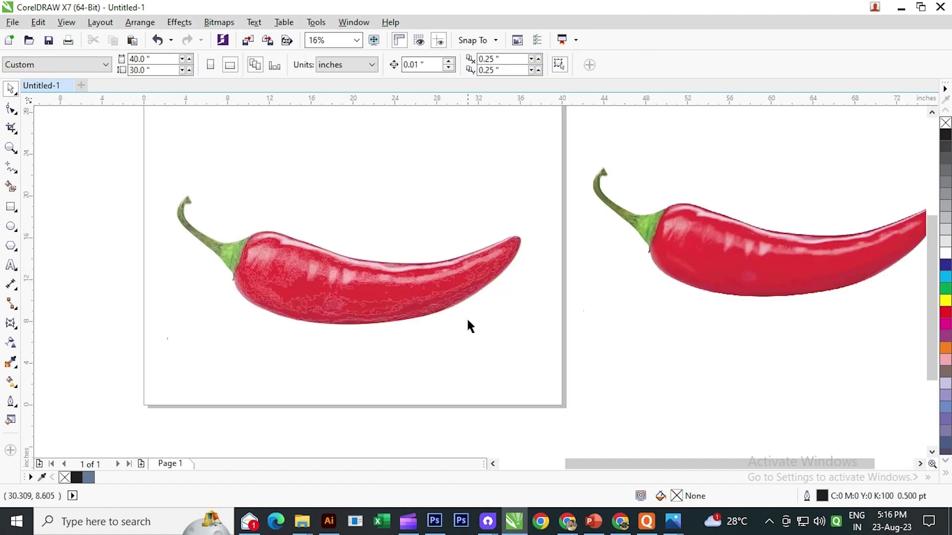
Ungroup the traced chili and create a boundary around all of its pieces.
click(758, 277)
click(607, 331)
drag(143, 162, 534, 372)
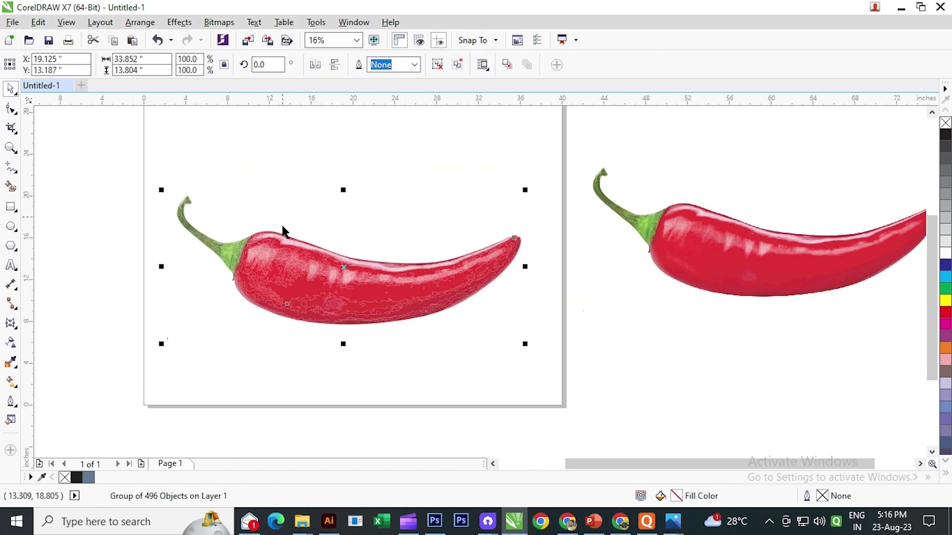
click(437, 64)
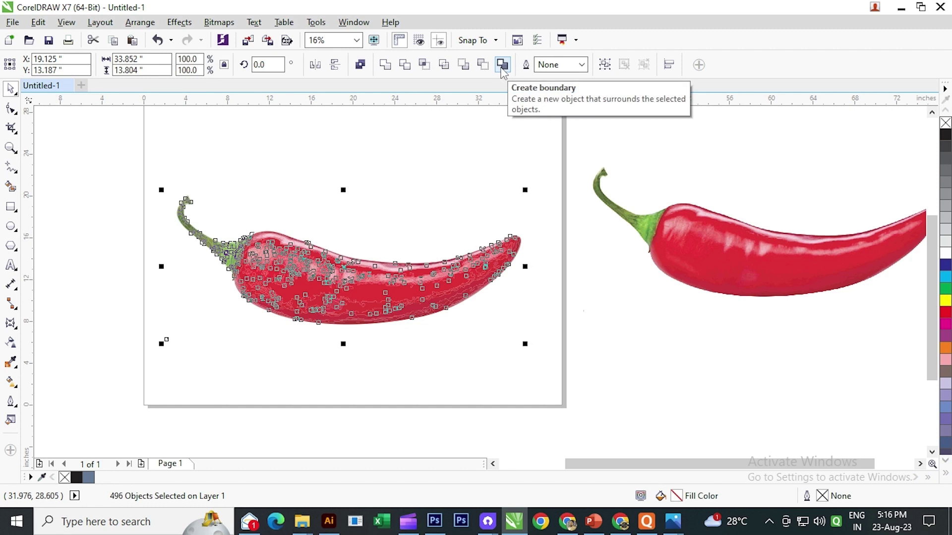
click(500, 68)
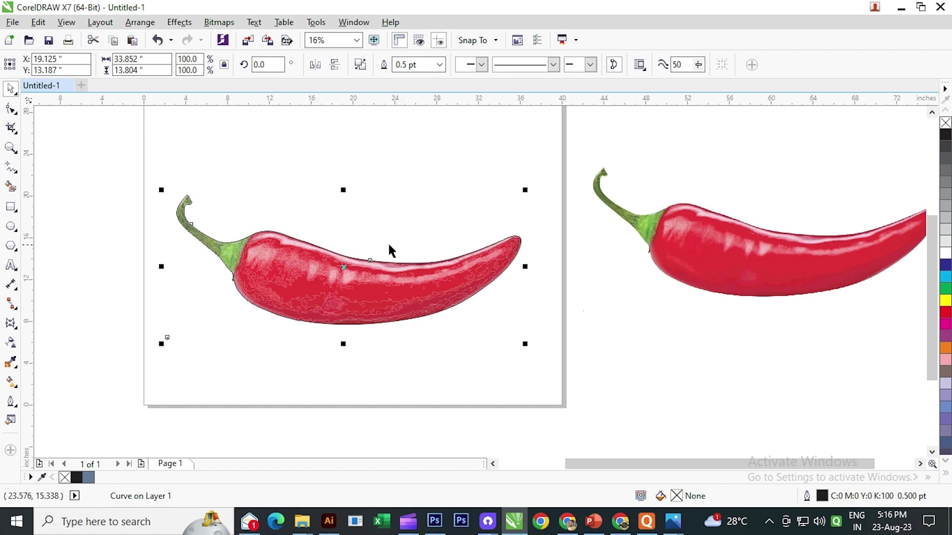
click(357, 379)
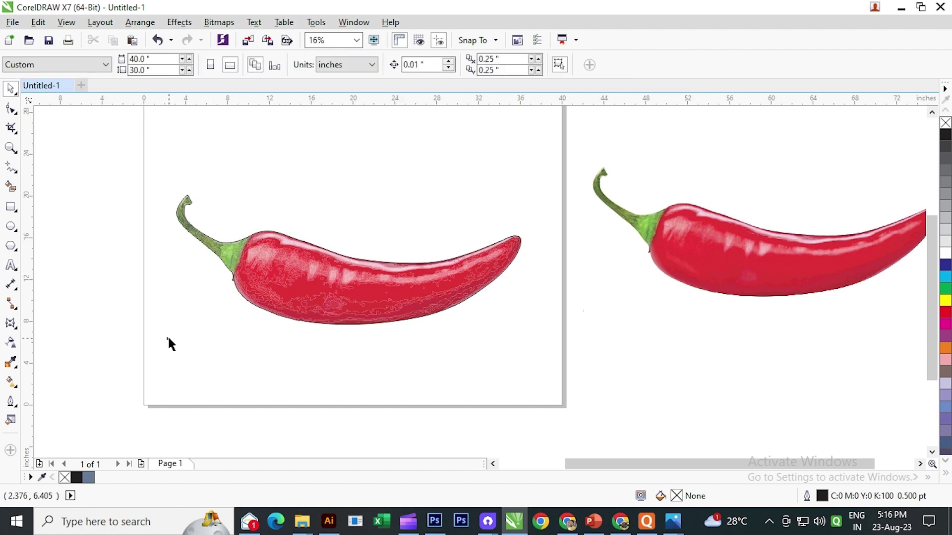
Separate the boundary outline from the traced chili, delete the traced pieces and move the outline back up the page.
click(259, 318)
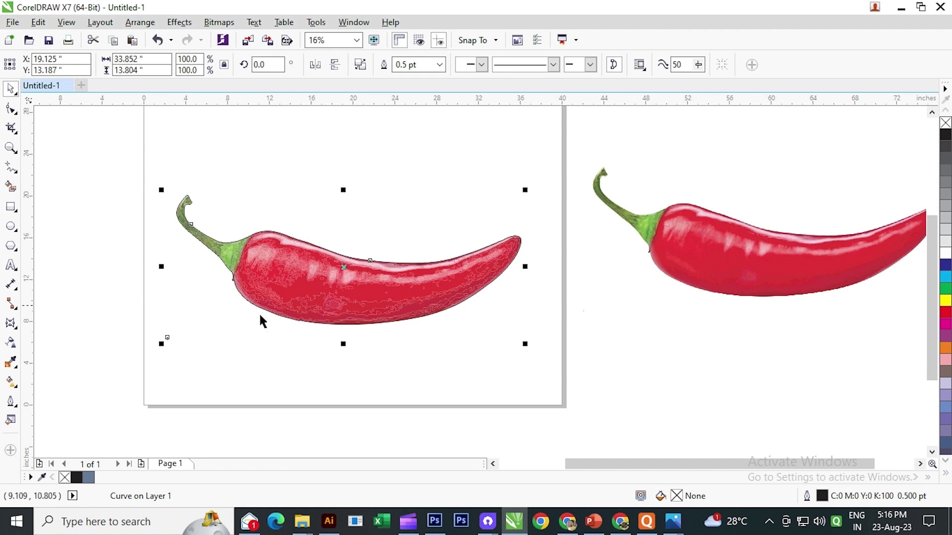
click(331, 345)
drag(314, 323, 361, 367)
drag(141, 137, 541, 296)
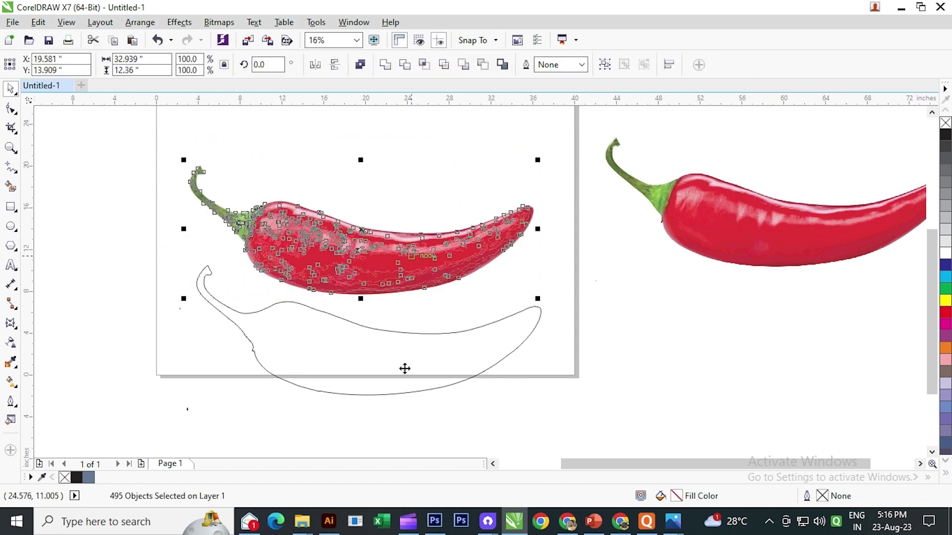
key(Delete)
drag(360, 326, 362, 208)
Delete the stray subpath's nodes below the stem of the chili outline.
click(10, 108)
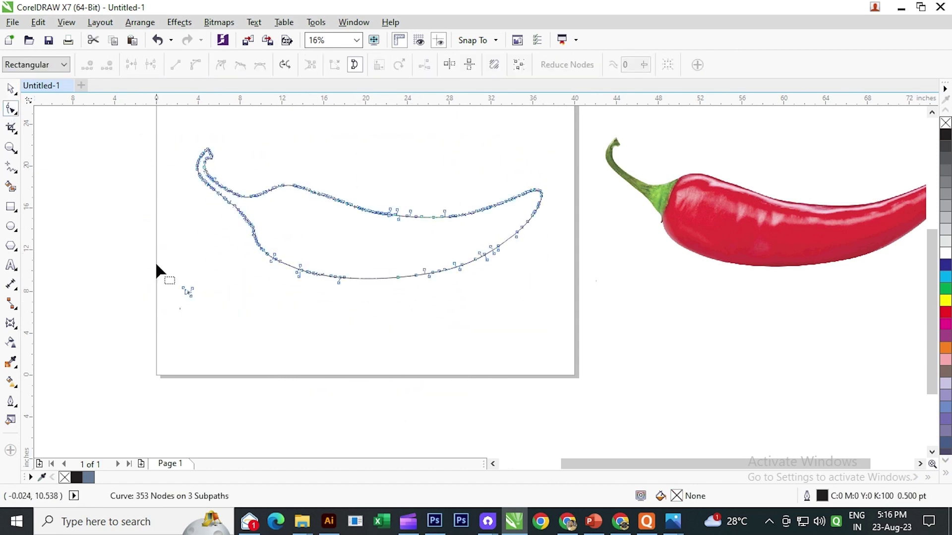
drag(157, 266, 210, 312)
key(Delete)
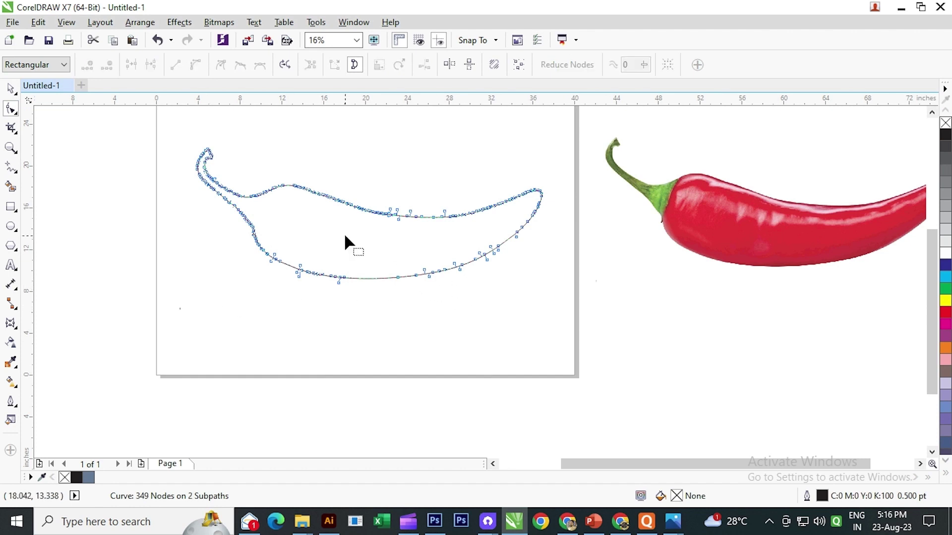
click(10, 88)
click(150, 252)
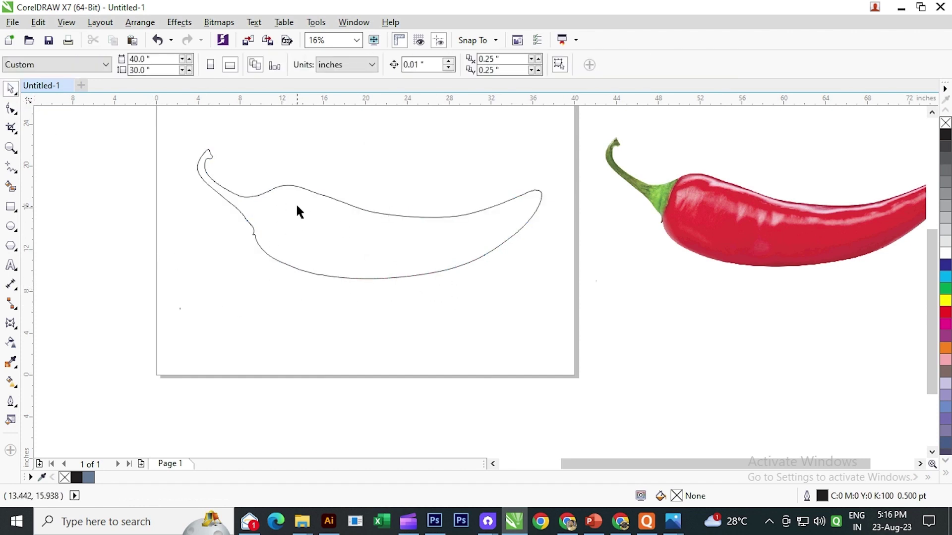
Move the chili bitmap onto the page above the outline and align the two objects' centres on one vertical axis.
click(296, 186)
drag(487, 249, 456, 271)
click(598, 244)
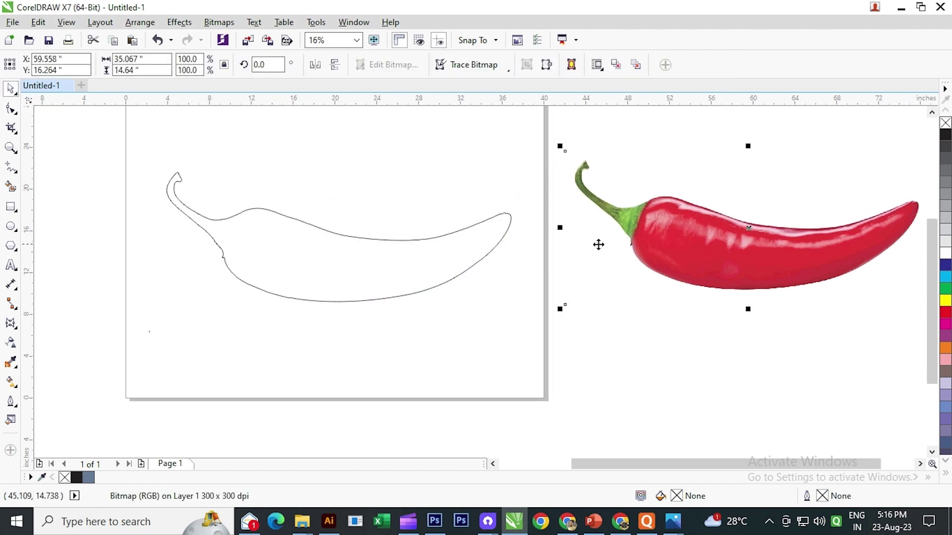
click(597, 325)
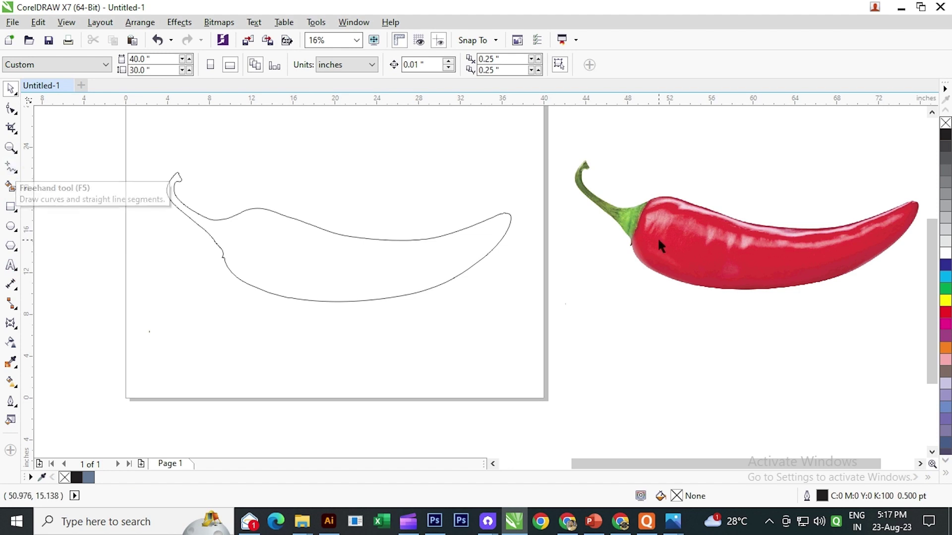
drag(732, 238, 326, 134)
drag(334, 152, 340, 251)
shift+click(378, 343)
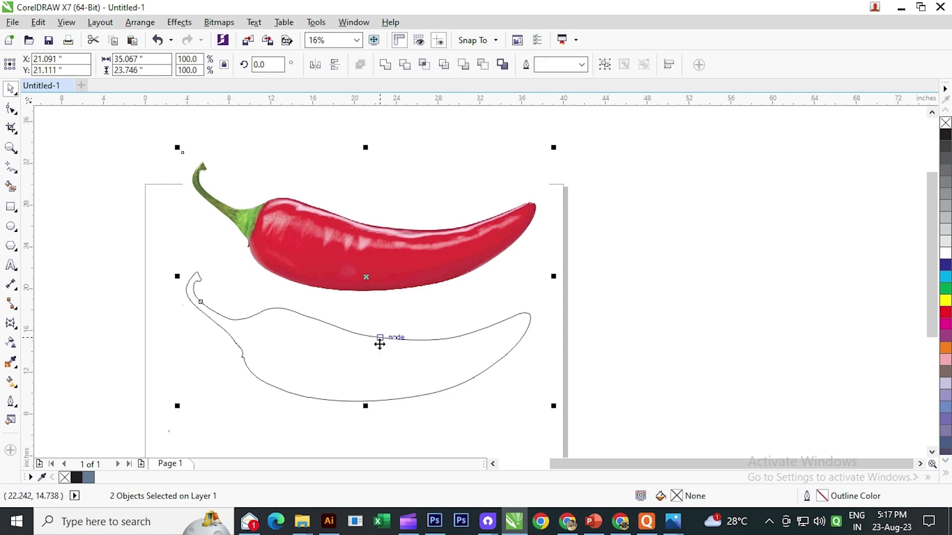
key(c)
click(642, 306)
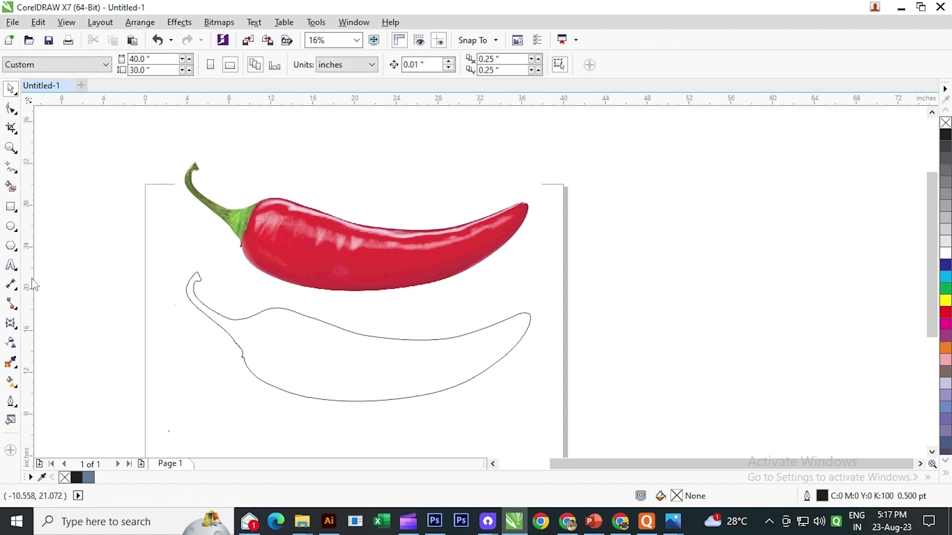
Draw a straight freehand line spanning about 2.1 by 5.4 inches across the joint between the chili's green stem and red body.
mouse_move(32, 284)
mouse_down()
mouse_move(555, 345)
mouse_move(47, 295)
mouse_up()
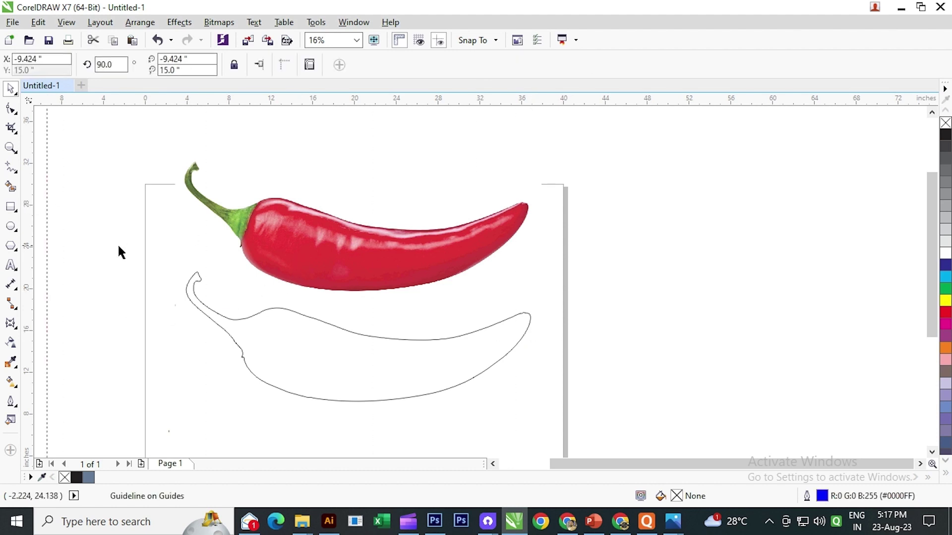
key(Delete)
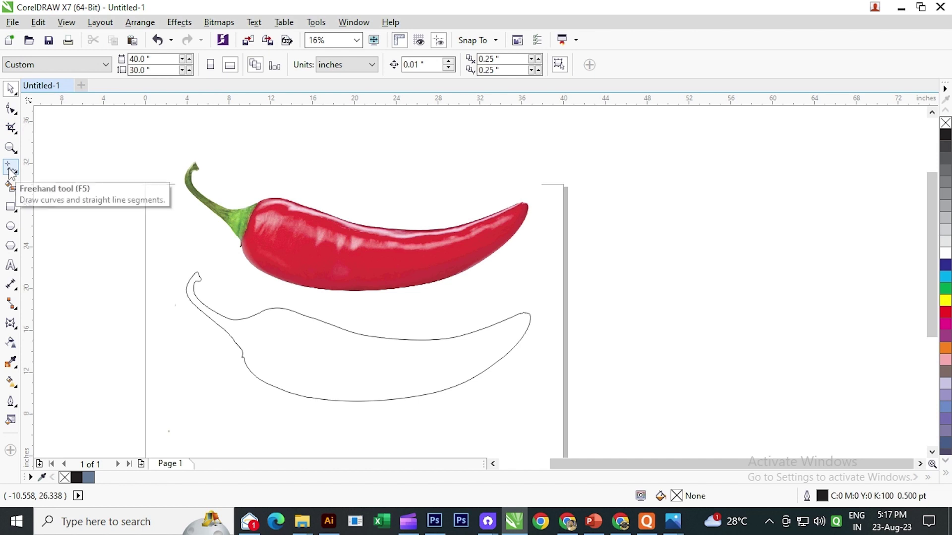
click(10, 169)
scroll(244, 205, up, 3)
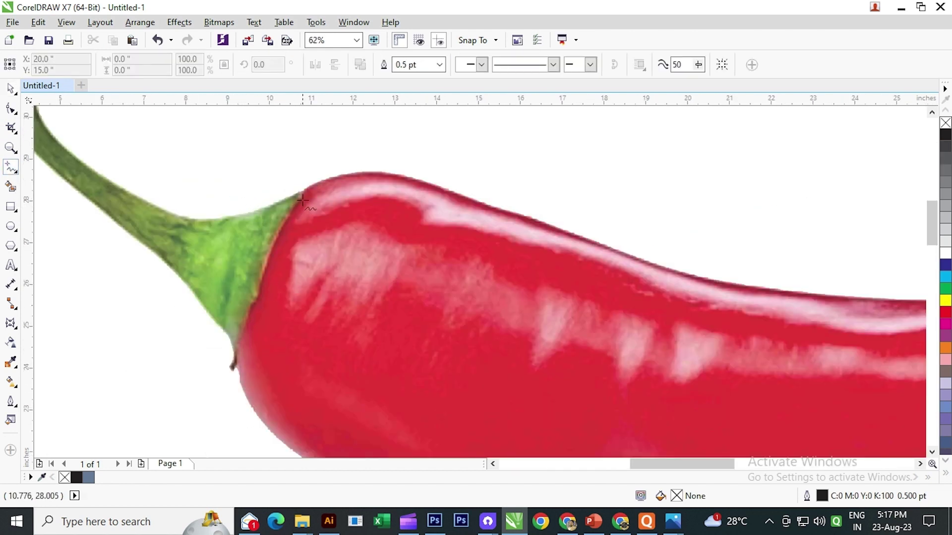
click(315, 182)
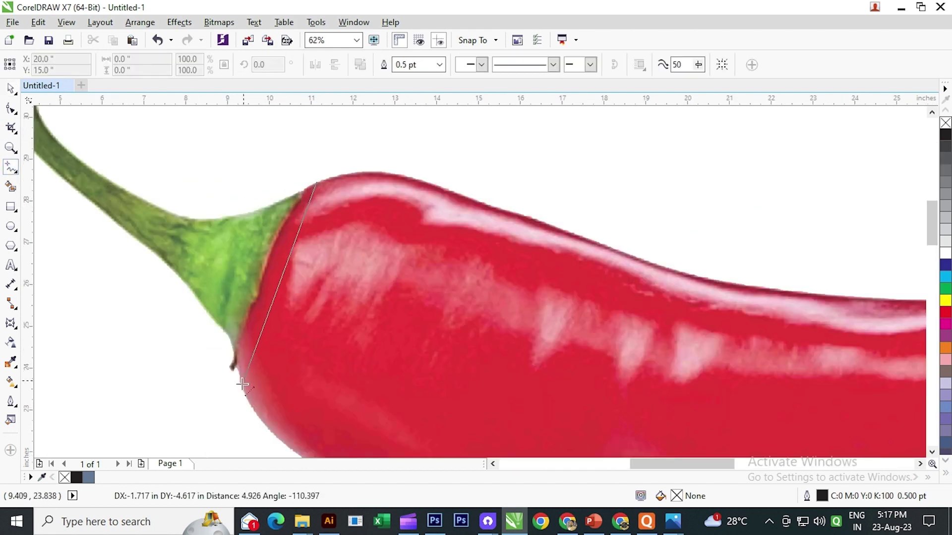
click(227, 408)
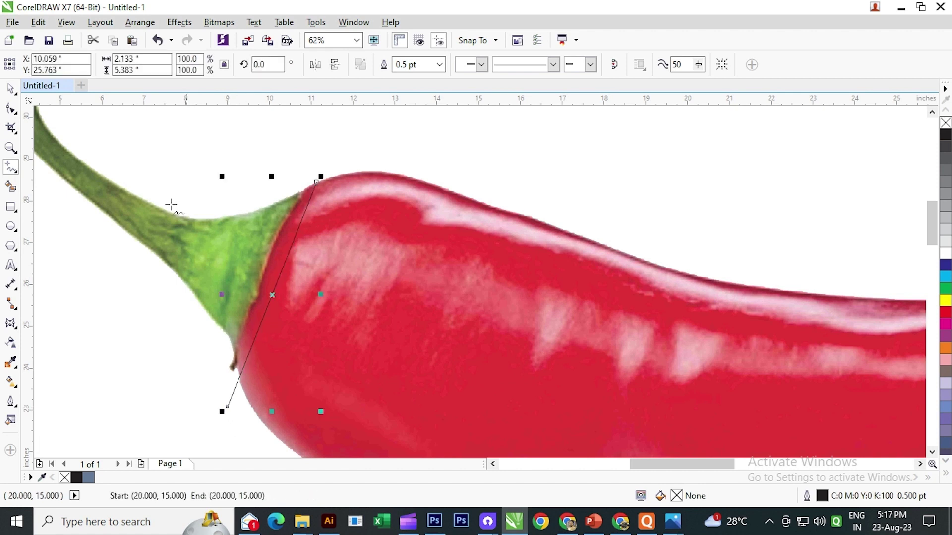
Extend the line's upper end beyond the chili's top edge and convert the line to a curve.
click(11, 108)
drag(316, 183, 314, 156)
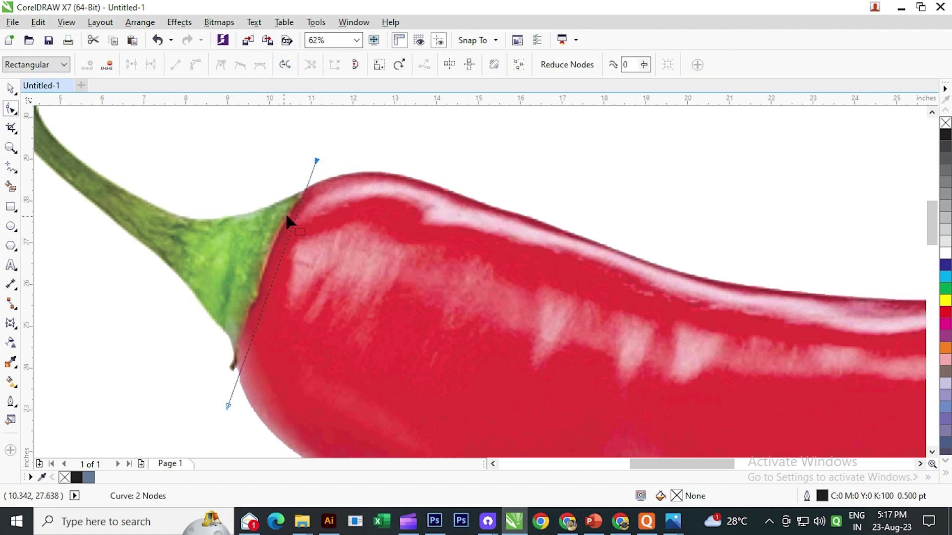
click(297, 208)
click(196, 64)
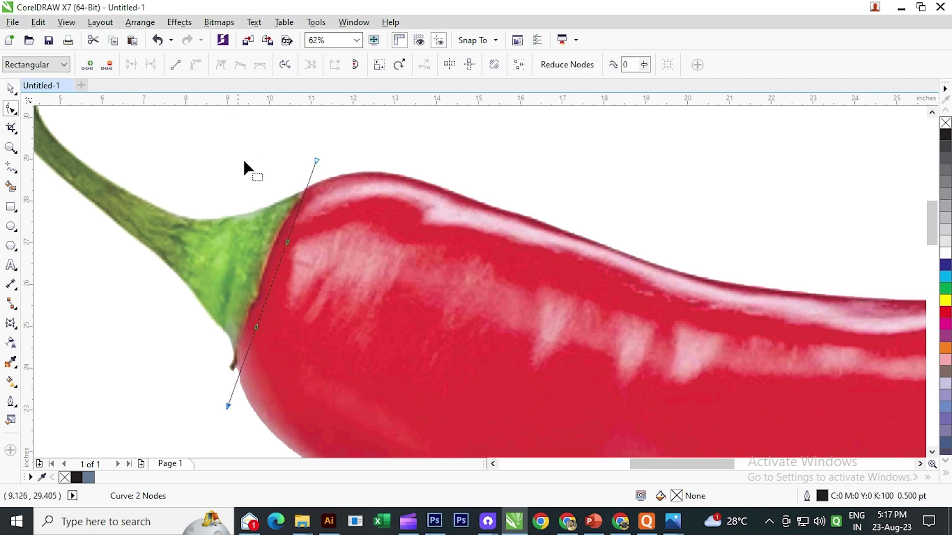
Bend the upper and middle part of the dividing line along the chili's stem-body joint, adding nodes and adjusting their handles.
drag(288, 242, 270, 230)
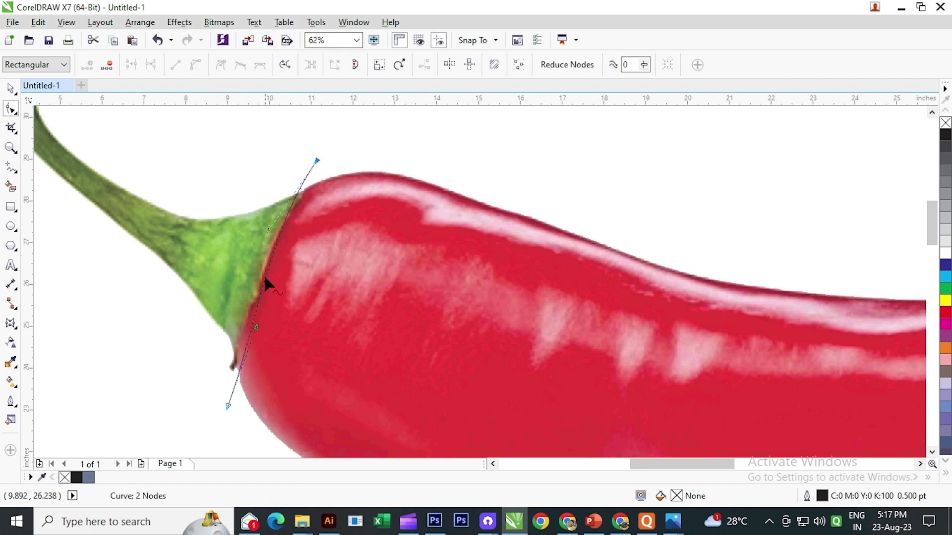
double_click(252, 321)
drag(250, 319, 248, 317)
scroll(247, 320, up, 1)
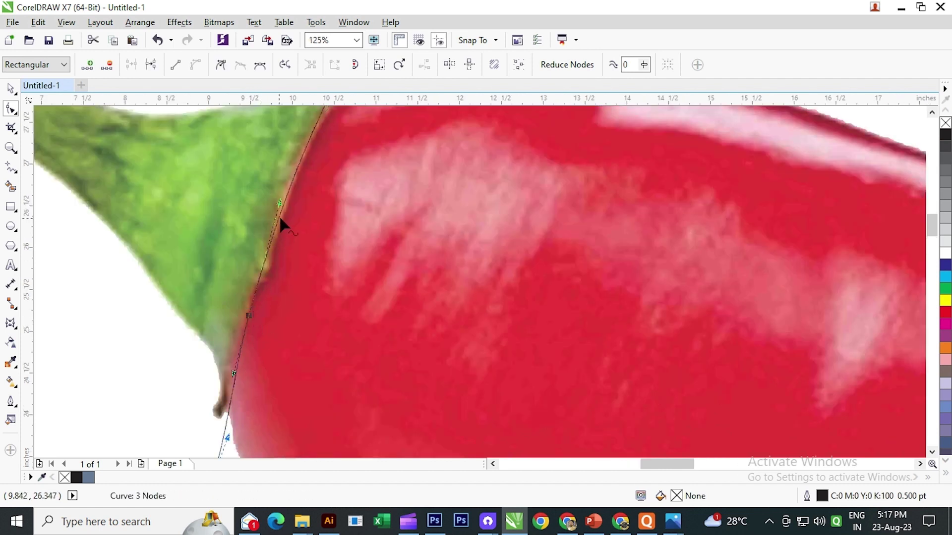
drag(286, 203, 312, 306)
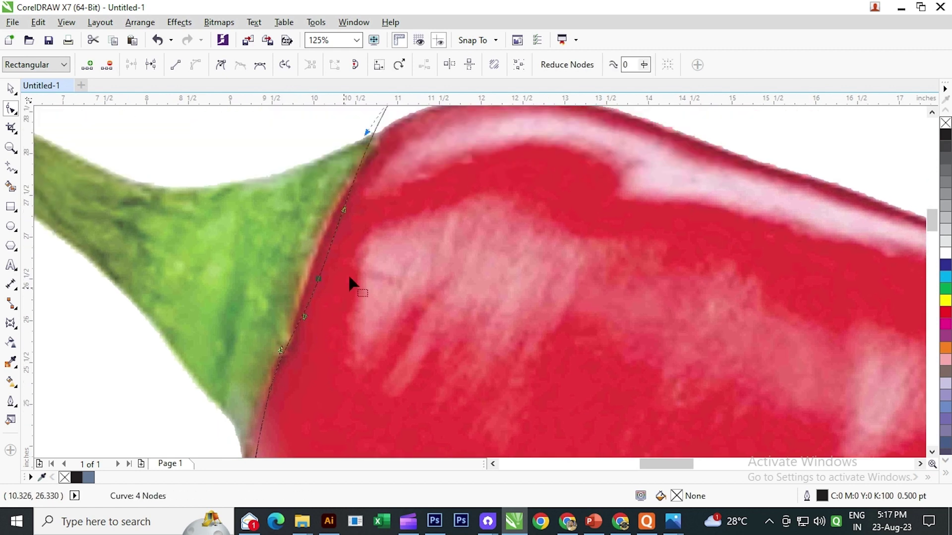
double_click(348, 187)
mouse_move(335, 233)
mouse_down()
mouse_move(326, 232)
mouse_move(320, 253)
mouse_up()
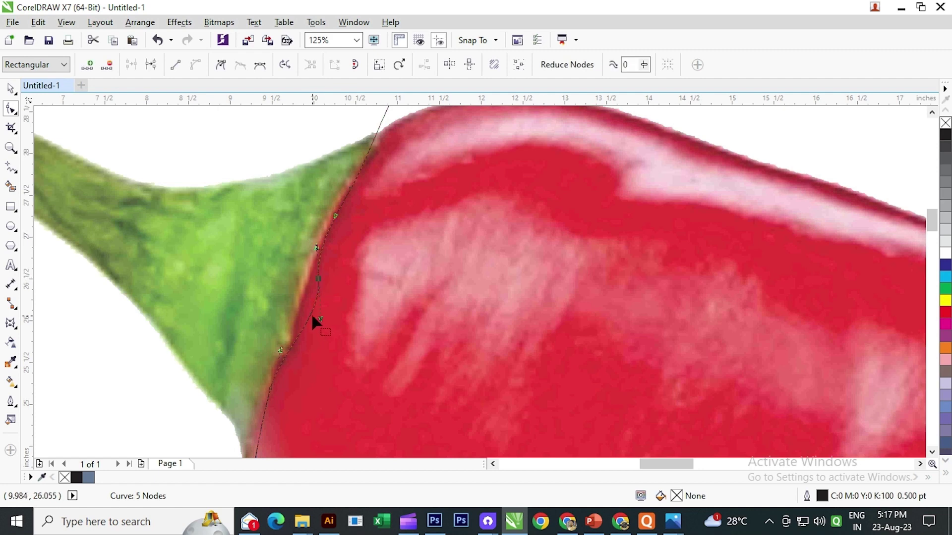
drag(309, 312, 305, 312)
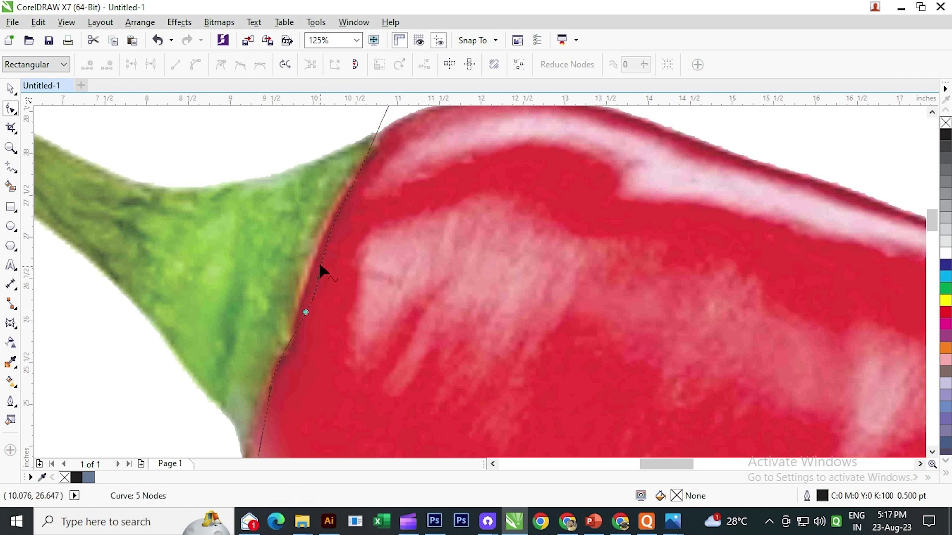
Add a node near the dividing curve's lower end and move it onto the brown tip at the base of the green stem.
scroll(319, 261, down, 1)
scroll(276, 407, up, 1)
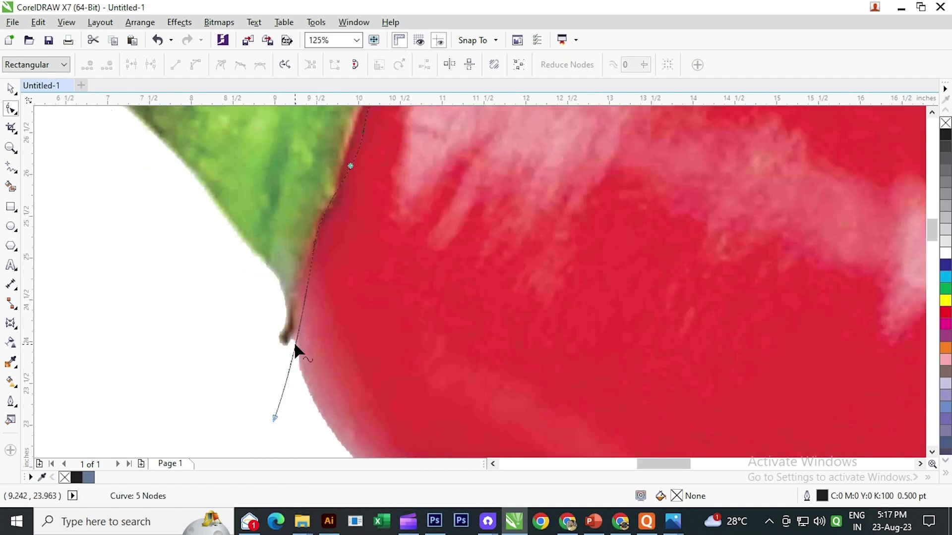
double_click(297, 336)
drag(297, 336, 288, 331)
scroll(314, 246, down, 1)
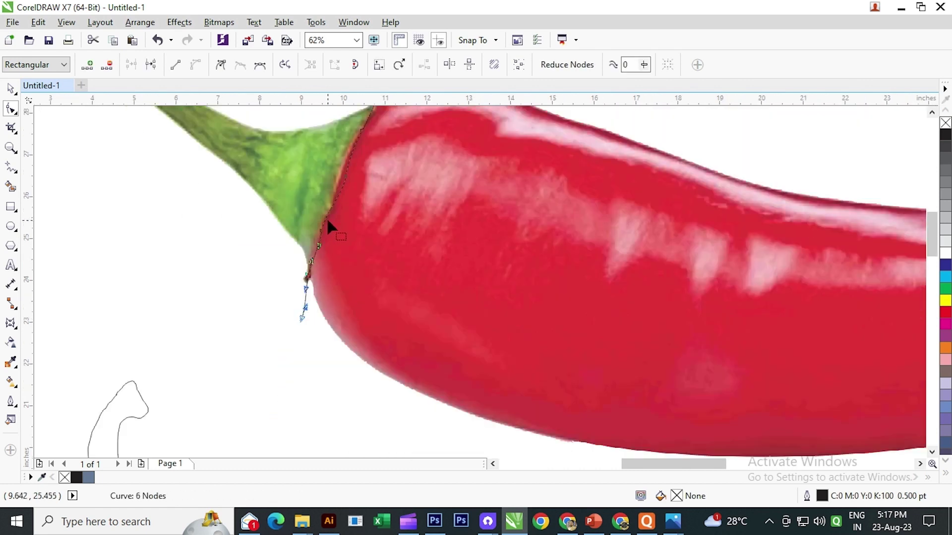
Move the dividing curve from the chili bitmap onto the matching stem joint of the chili outline below.
click(11, 90)
scroll(266, 210, down, 1)
click(296, 181)
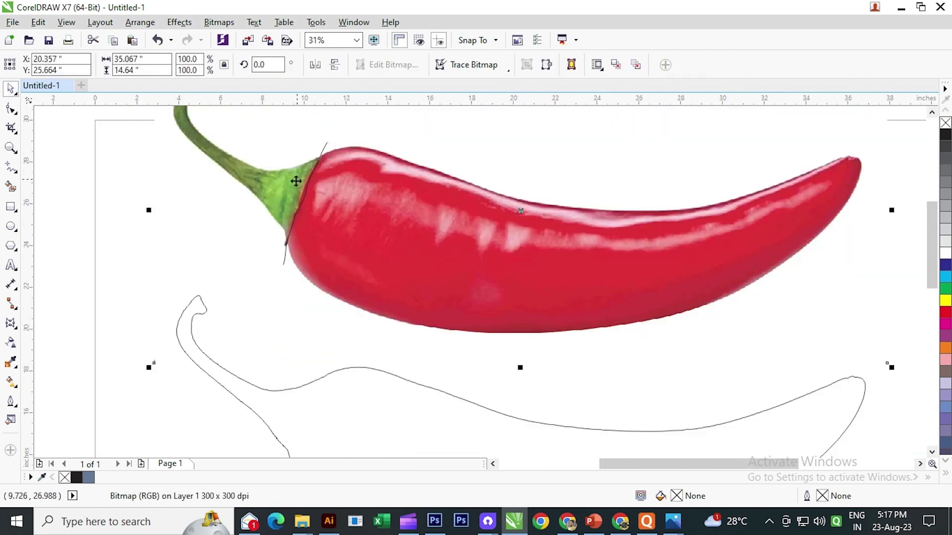
click(321, 156)
drag(324, 148, 322, 352)
drag(322, 352, 318, 221)
scroll(293, 289, up, 1)
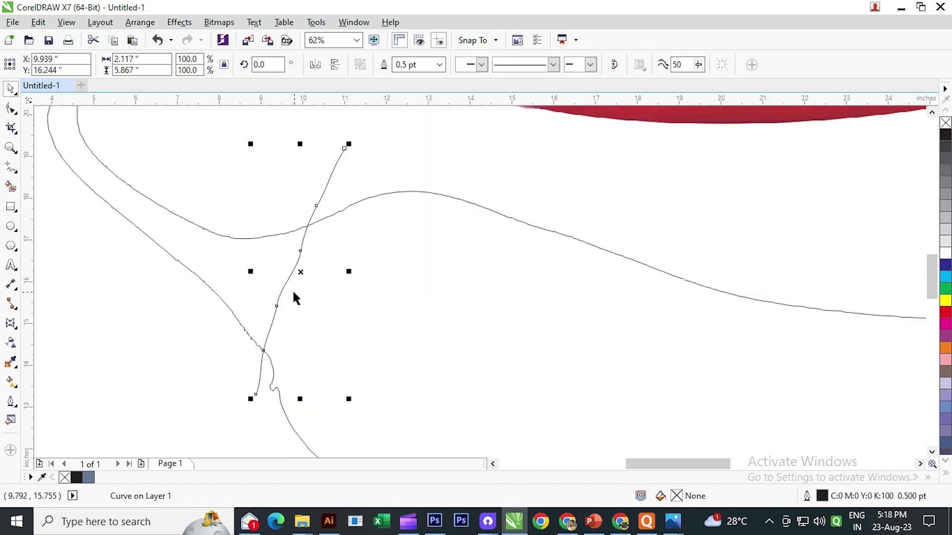
drag(285, 290, 299, 312)
scroll(288, 266, down, 1)
click(206, 315)
scroll(216, 308, down, 1)
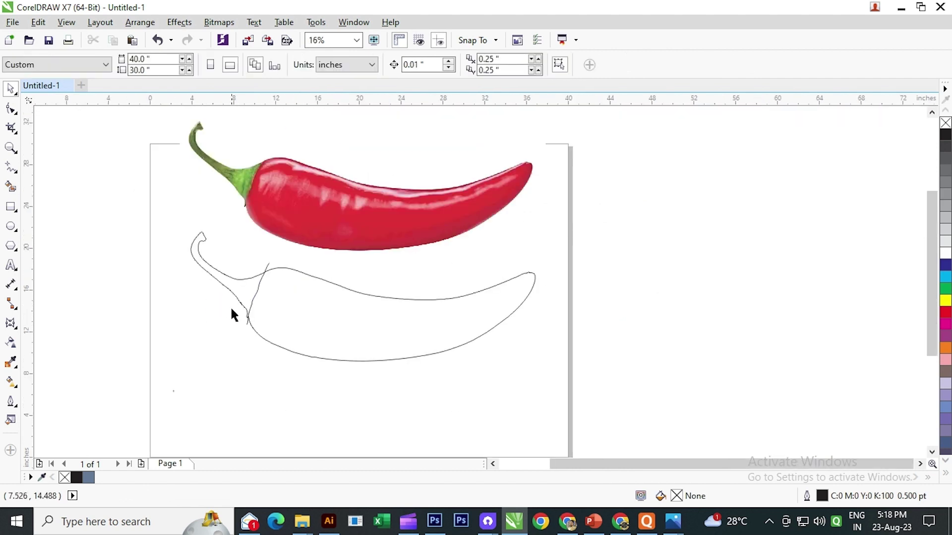
scroll(268, 300, down, 1)
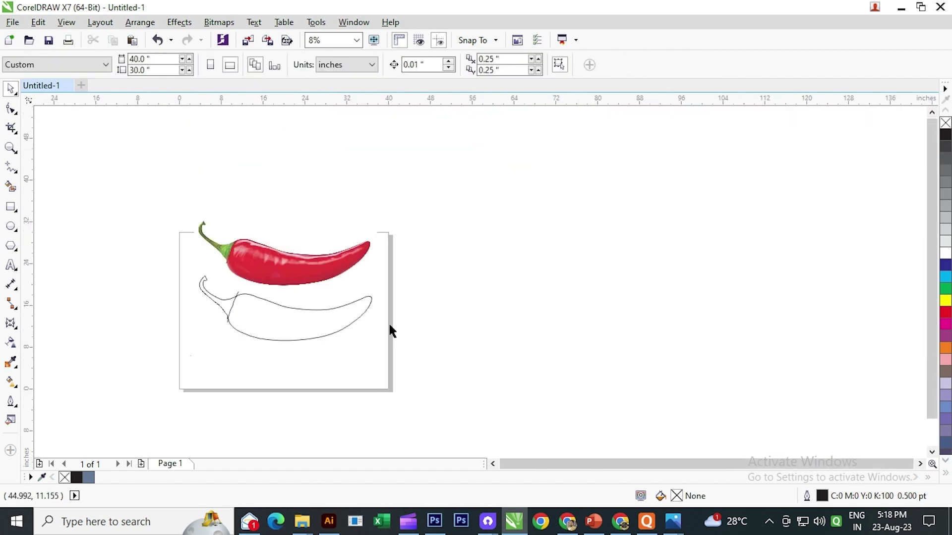
scroll(242, 341, up, 1)
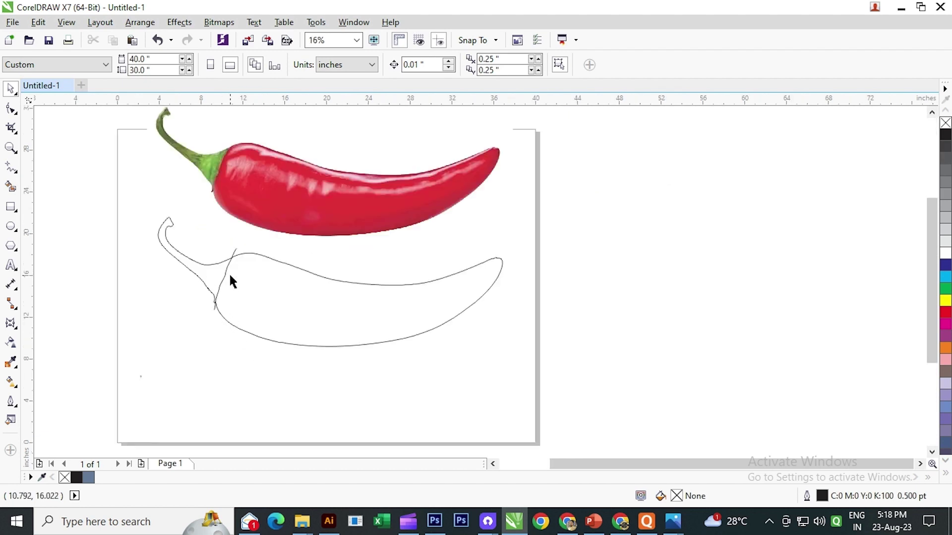
click(226, 271)
click(213, 322)
scroll(214, 322, up, 2)
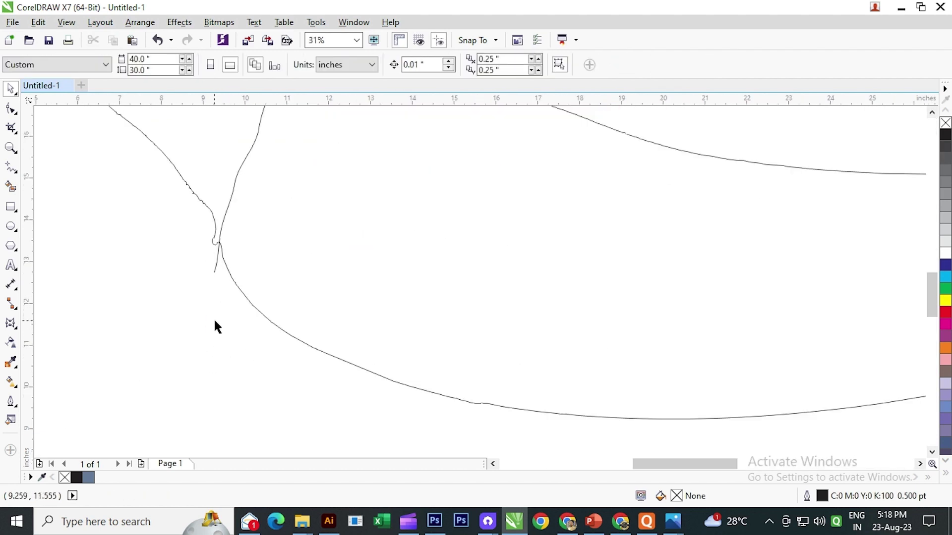
scroll(216, 327, down, 2)
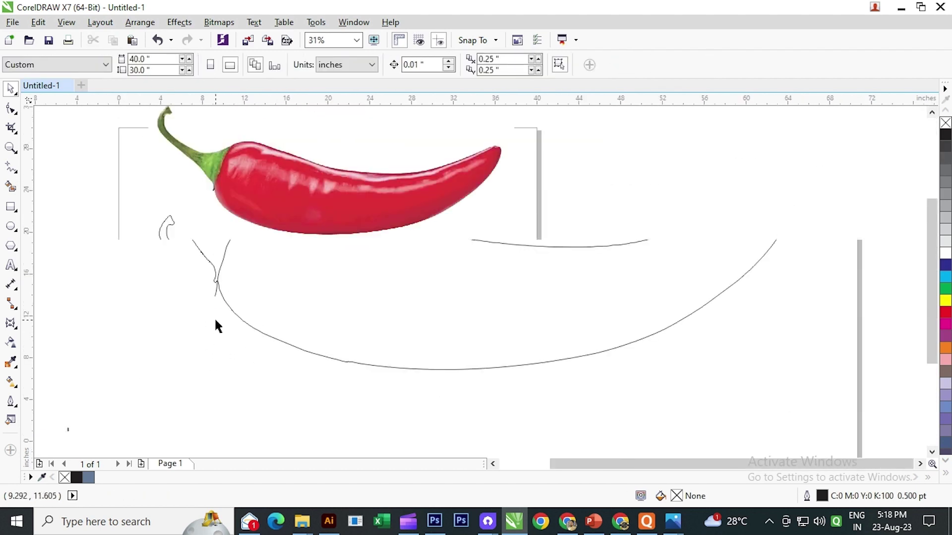
Add the artistic text DESIGNER below the chili outline's tip and enlarge it to about 25.6 inches wide.
click(13, 267)
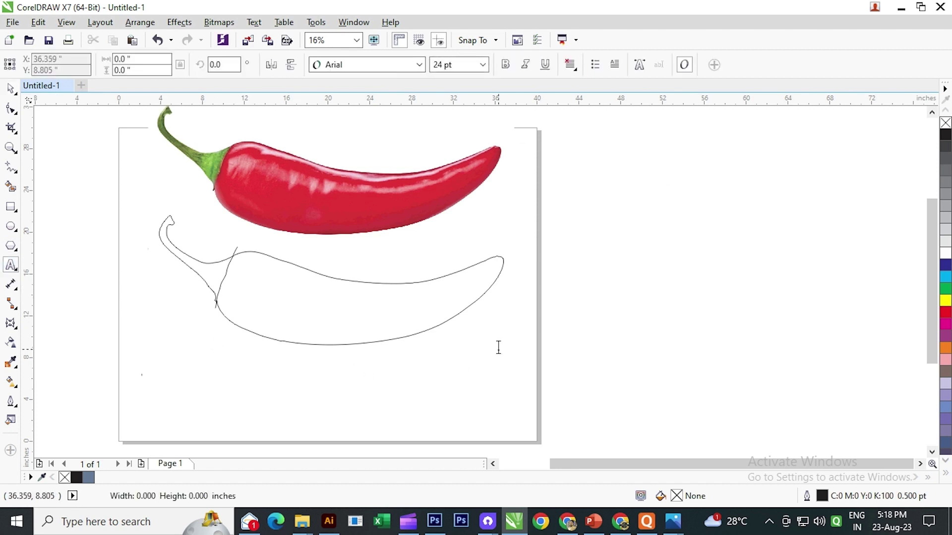
click(498, 347)
text(RE)
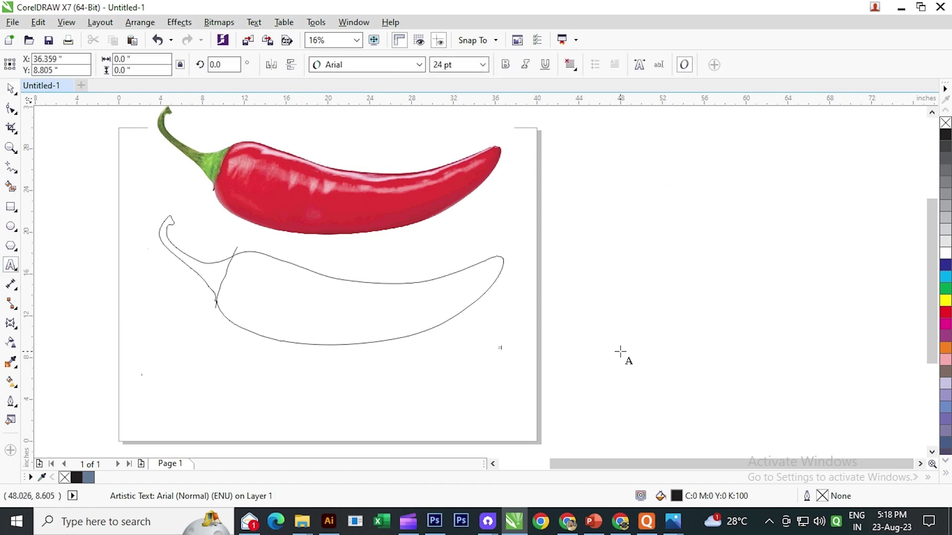
text(DESIGNER)
click(11, 89)
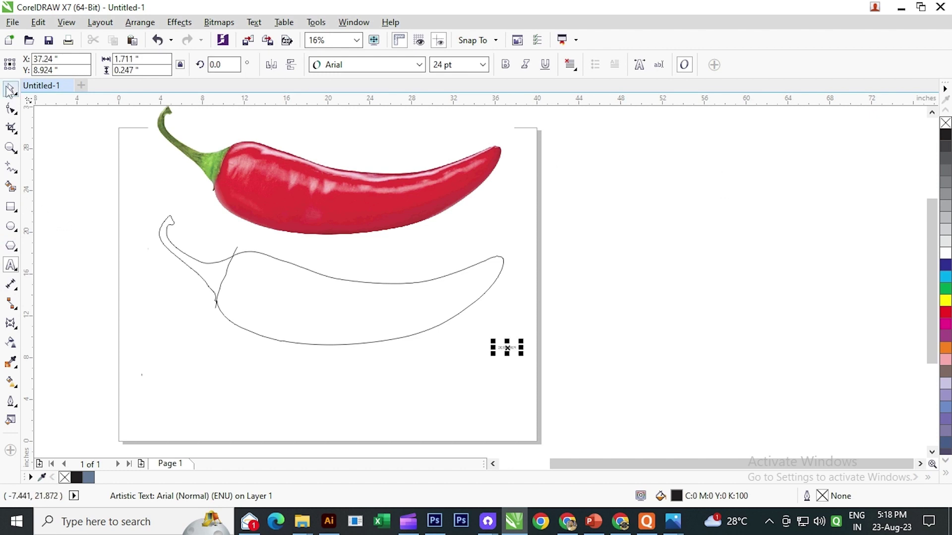
drag(527, 357, 644, 421)
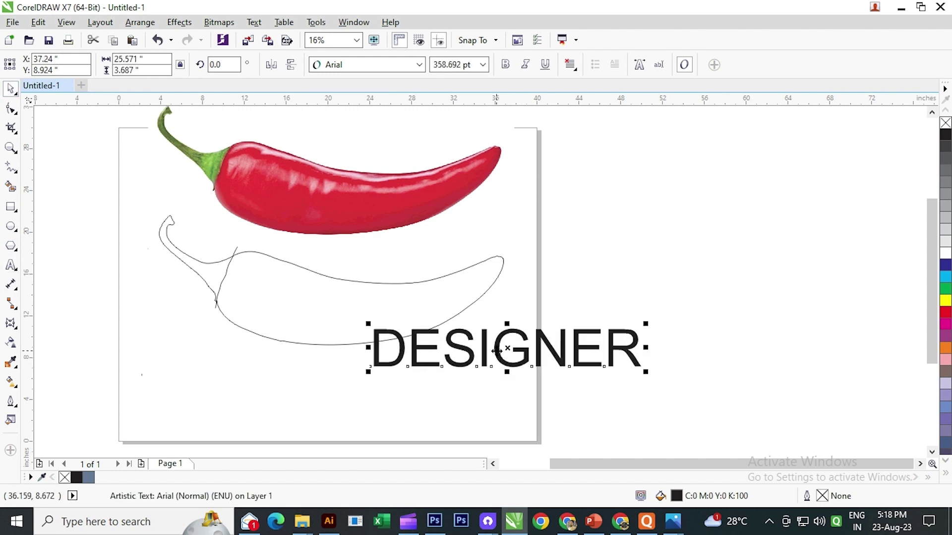
Change the text's font to Cooper Std Black and move the word over the body of the chili outline.
drag(497, 351, 369, 392)
click(348, 68)
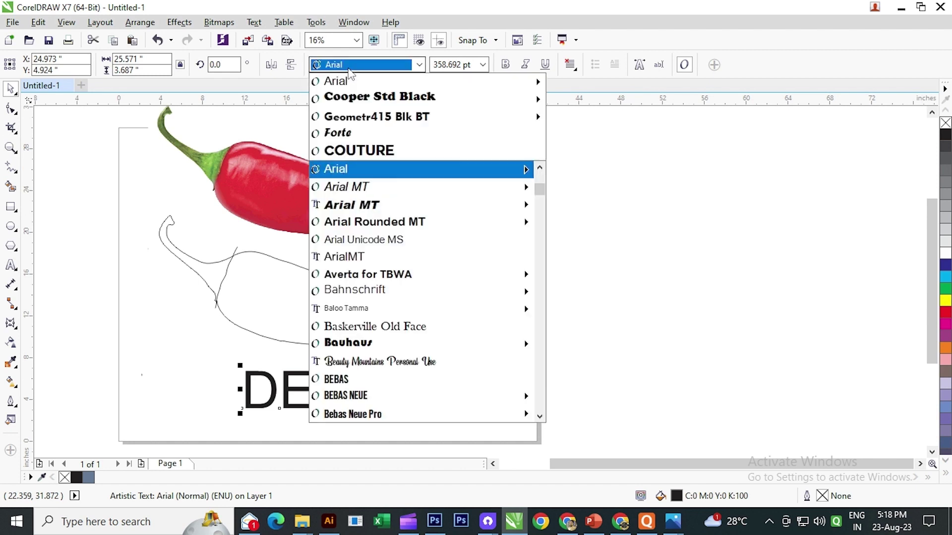
click(350, 99)
drag(337, 386, 344, 298)
scroll(346, 297, up, 1)
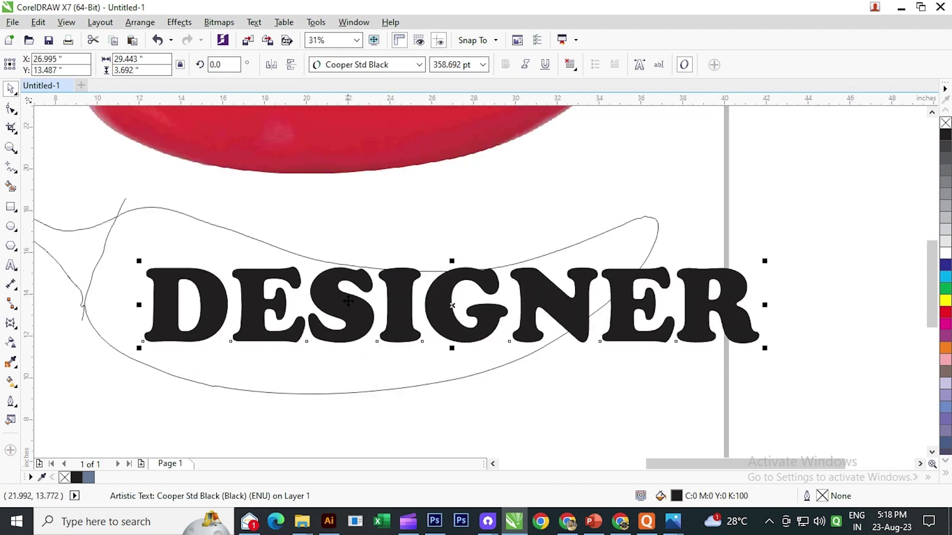
click(349, 301)
scroll(386, 305, down, 1)
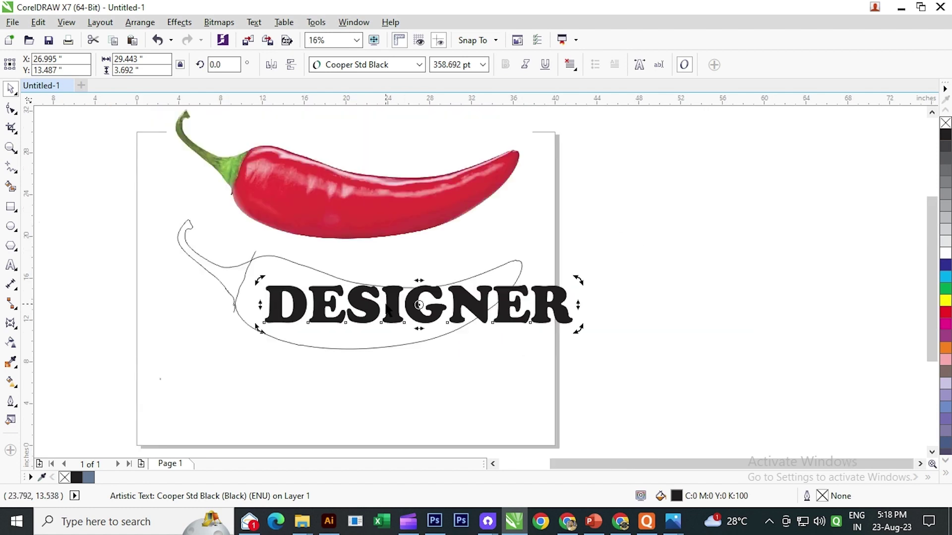
click(16, 327)
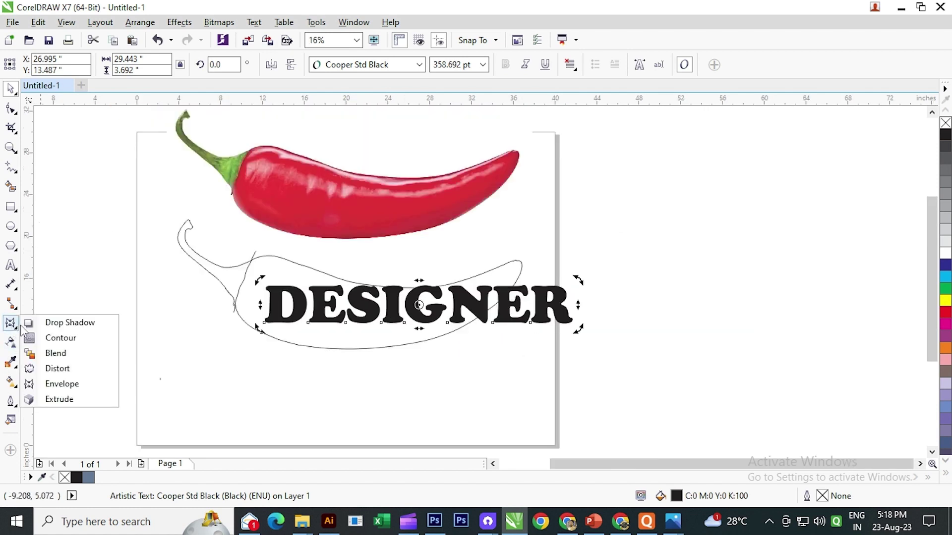
click(50, 384)
scroll(288, 294, up, 2)
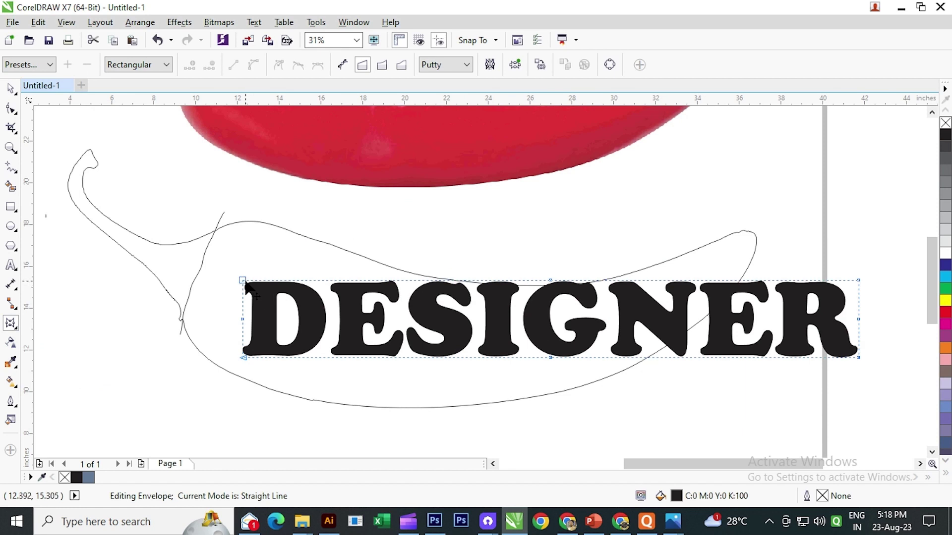
click(10, 89)
Reduce the word DESIGNER to about 25.4 inches wide and position it across the chili outline's body, starting at the dividing curve.
drag(355, 306, 281, 306)
drag(790, 363, 747, 366)
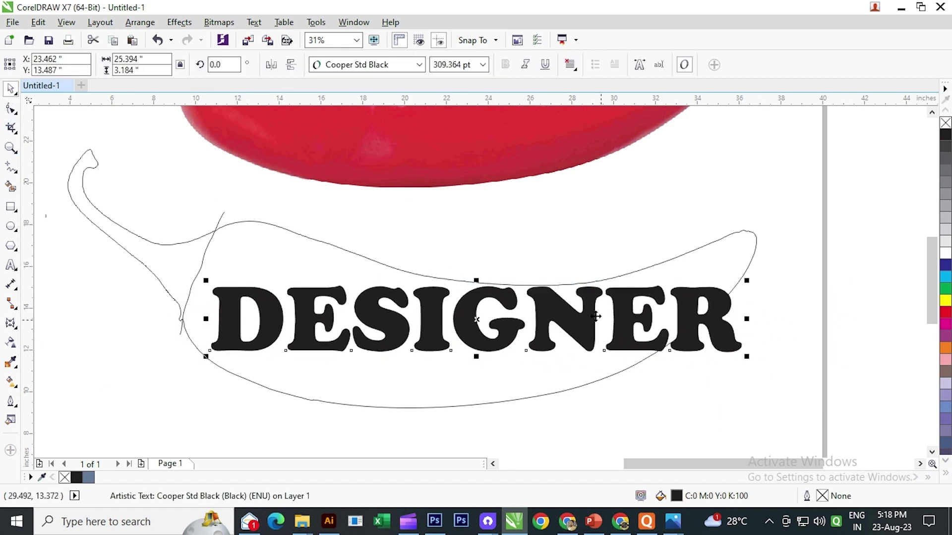
drag(569, 314, 535, 324)
scroll(535, 323, up, 1)
scroll(629, 300, down, 1)
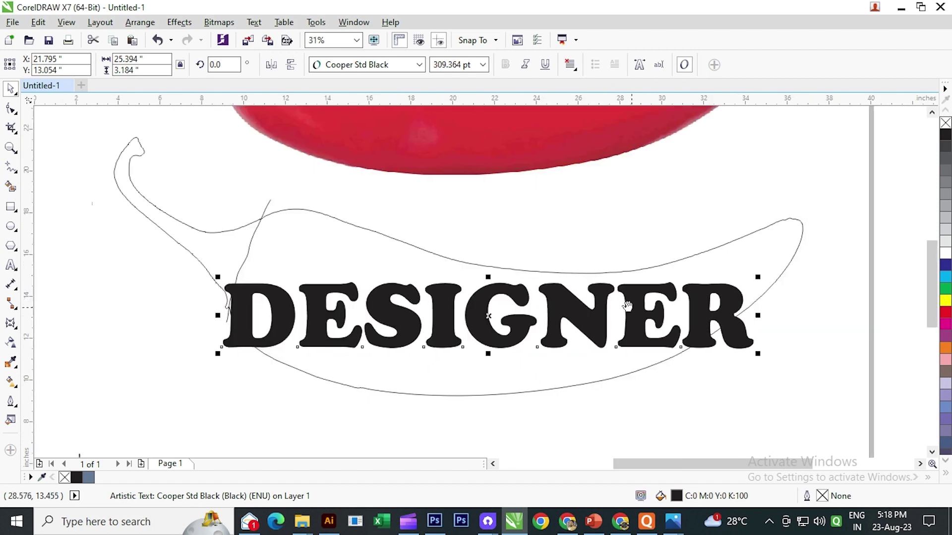
drag(628, 306, 615, 308)
Apply a straight-line envelope to the text and raise its two left corners to slant along the dividing curve.
click(11, 324)
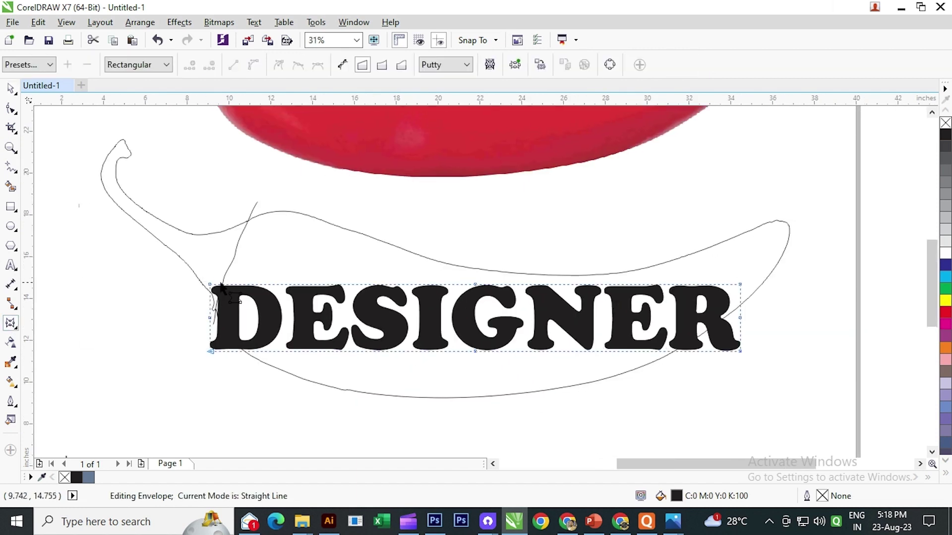
drag(210, 285, 252, 219)
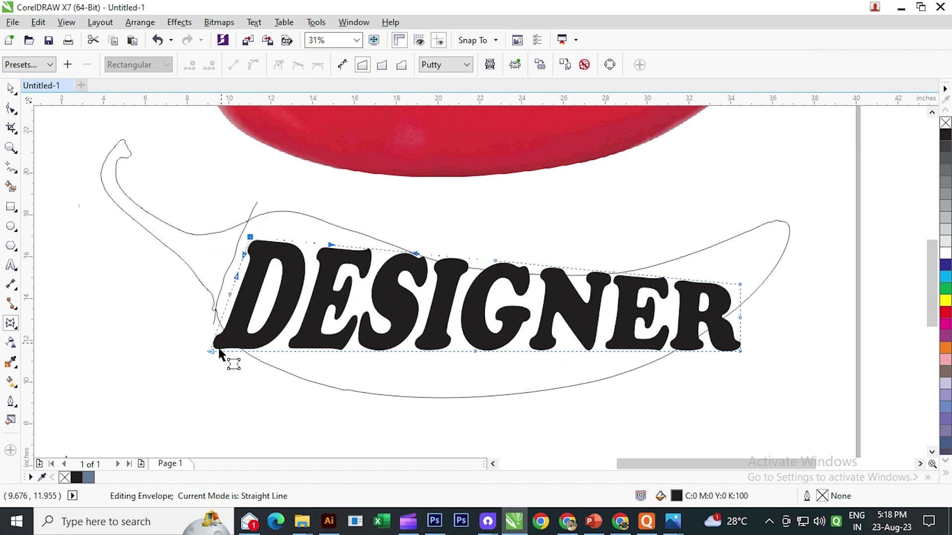
drag(211, 351, 218, 320)
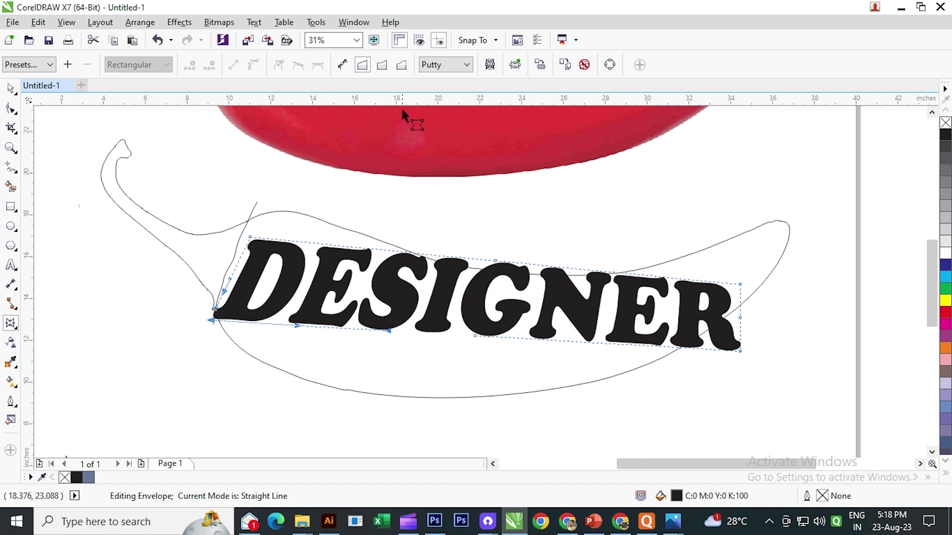
Make the envelope unconstrained, curve its lower and upper edges to follow the chili body, and refit both left corners to the joint.
click(343, 66)
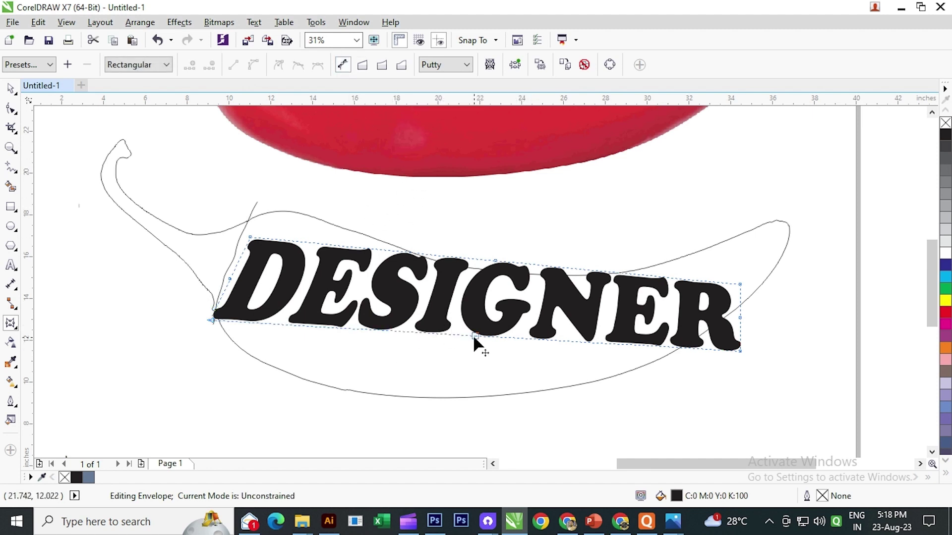
drag(475, 336, 459, 392)
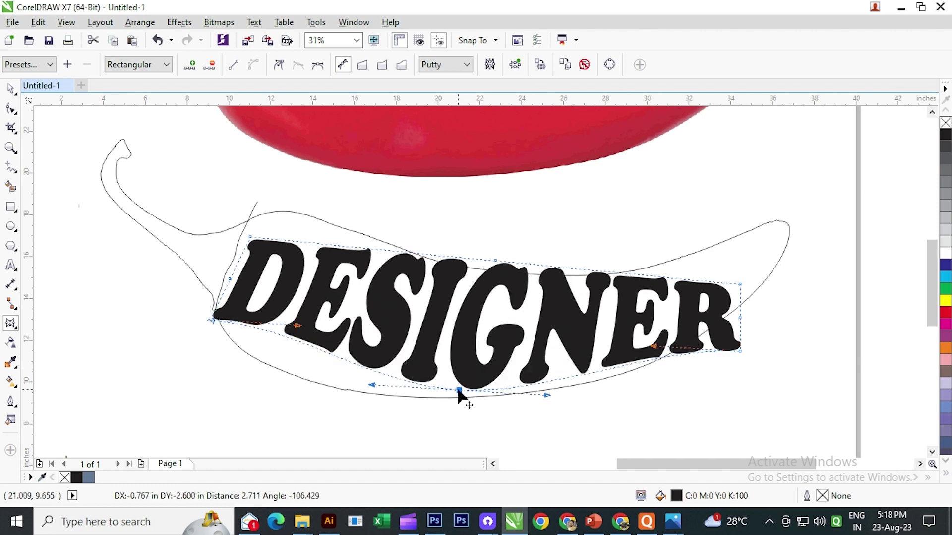
key(ctrl+z)
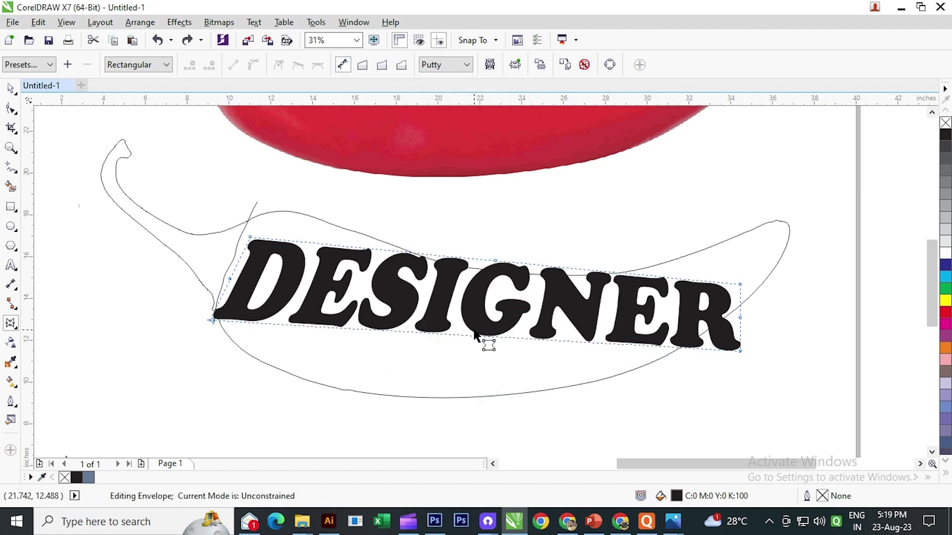
drag(476, 335, 458, 391)
drag(496, 260, 493, 280)
drag(250, 242, 254, 221)
drag(212, 320, 225, 329)
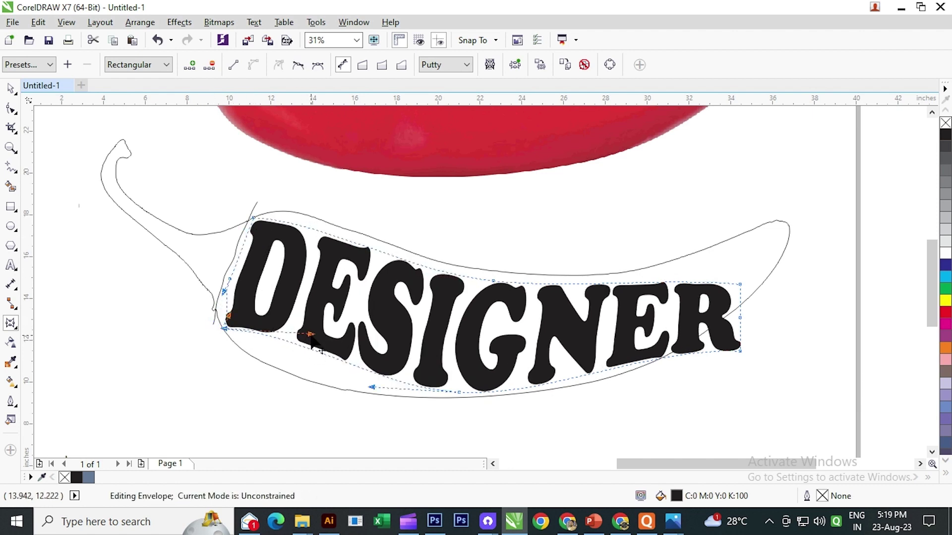
click(293, 351)
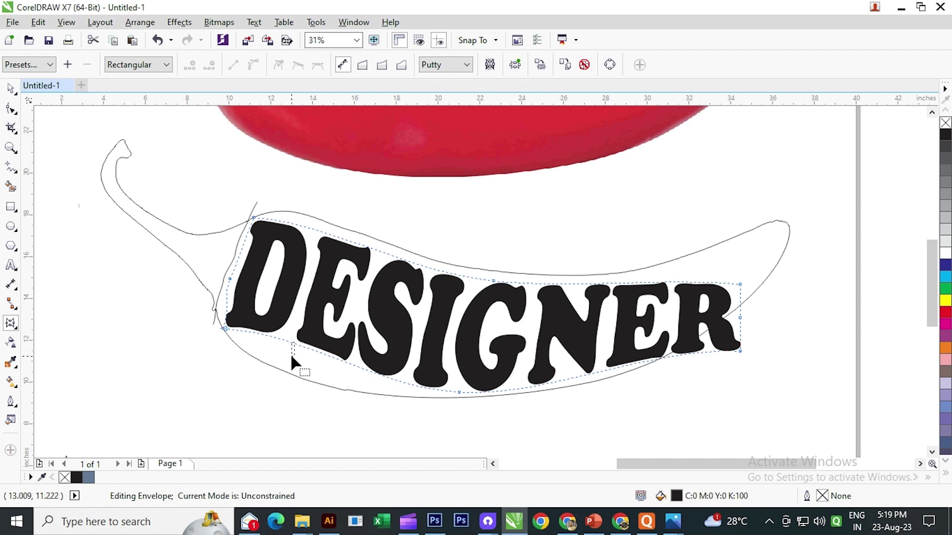
click(301, 346)
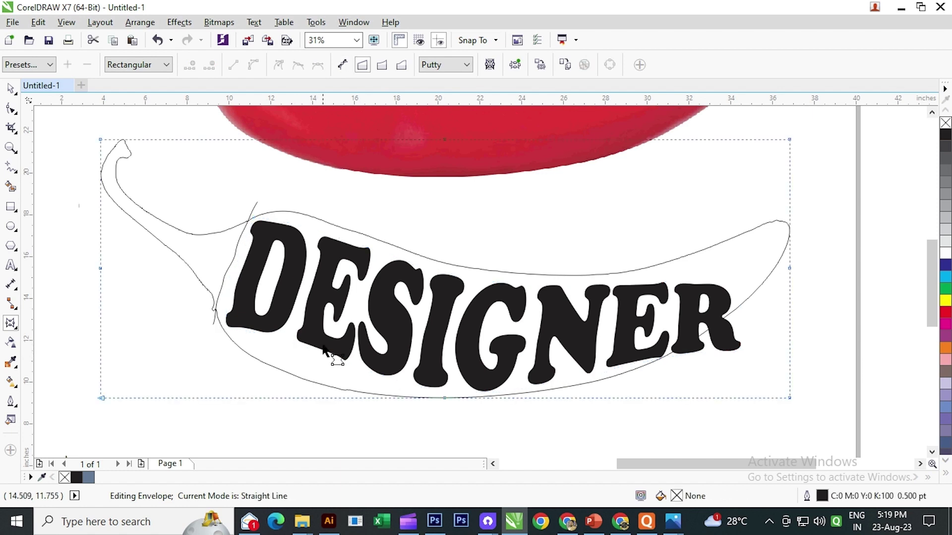
click(326, 347)
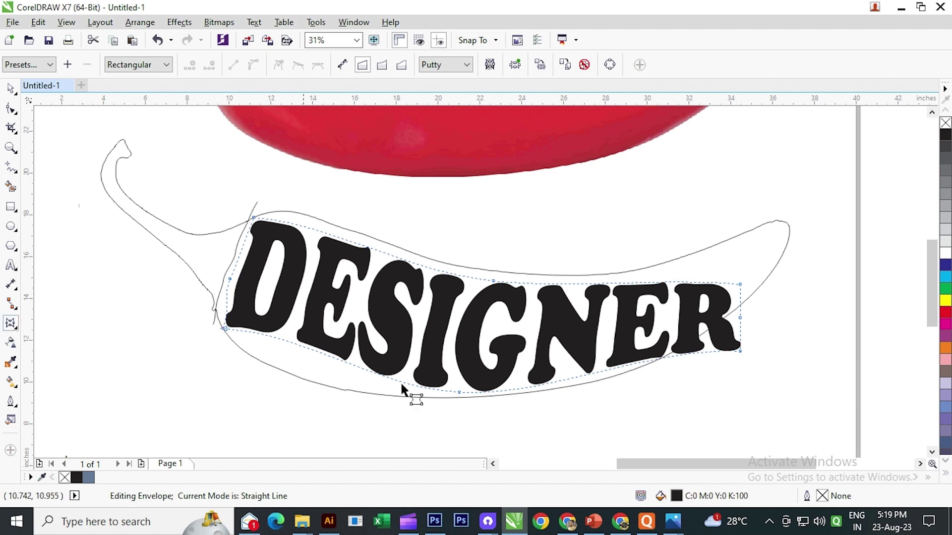
Make the envelope unconstrained and bow its lower edge beneath the first letters out to the chili outline.
click(231, 280)
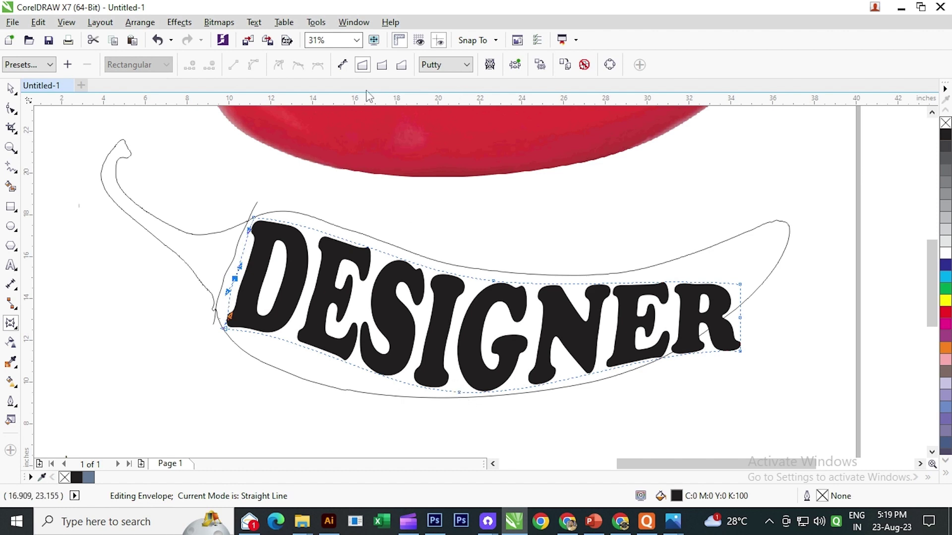
click(343, 65)
mouse_move(459, 392)
mouse_down()
mouse_move(456, 403)
mouse_move(450, 397)
mouse_up()
drag(309, 336, 285, 383)
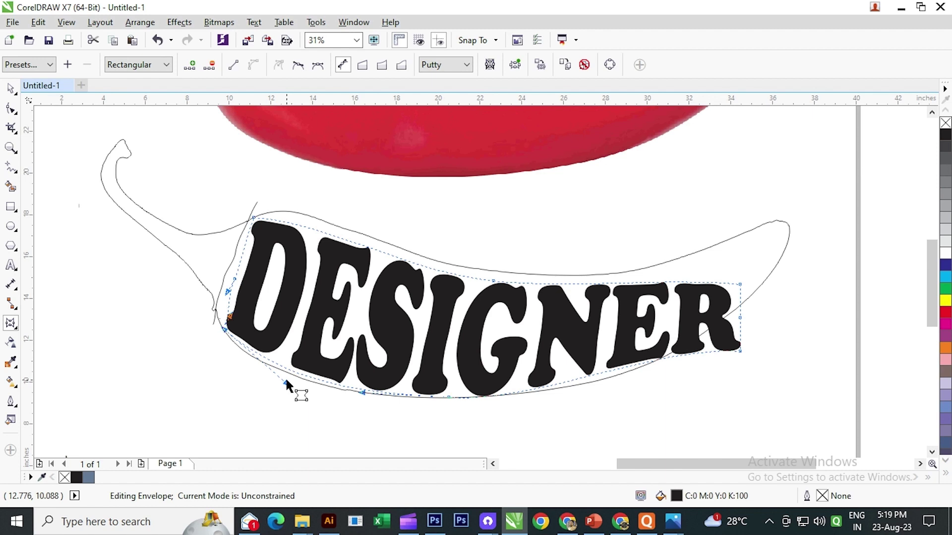
Raise the envelope's three nodes at the R end so the word sweeps up into the chili's tip.
drag(550, 354, 411, 349)
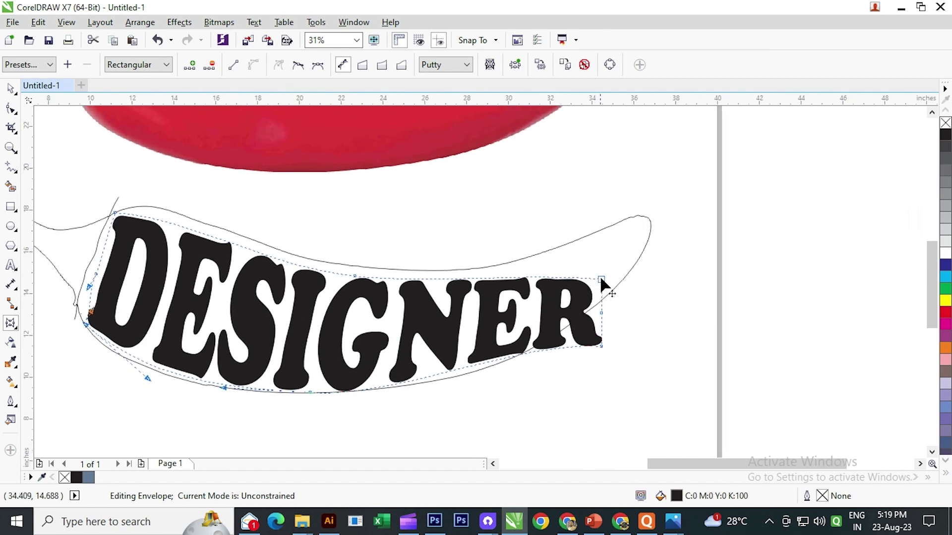
click(601, 279)
drag(602, 280, 615, 223)
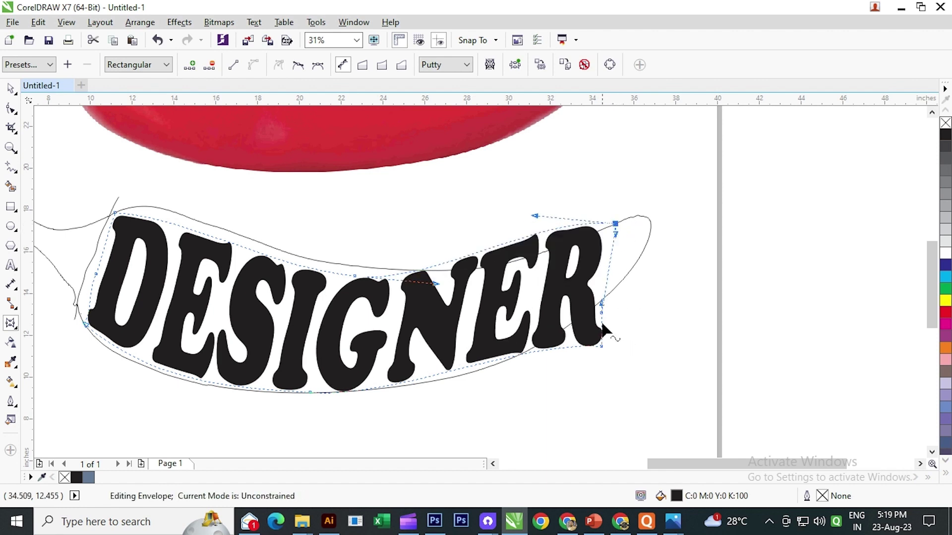
drag(601, 313, 640, 236)
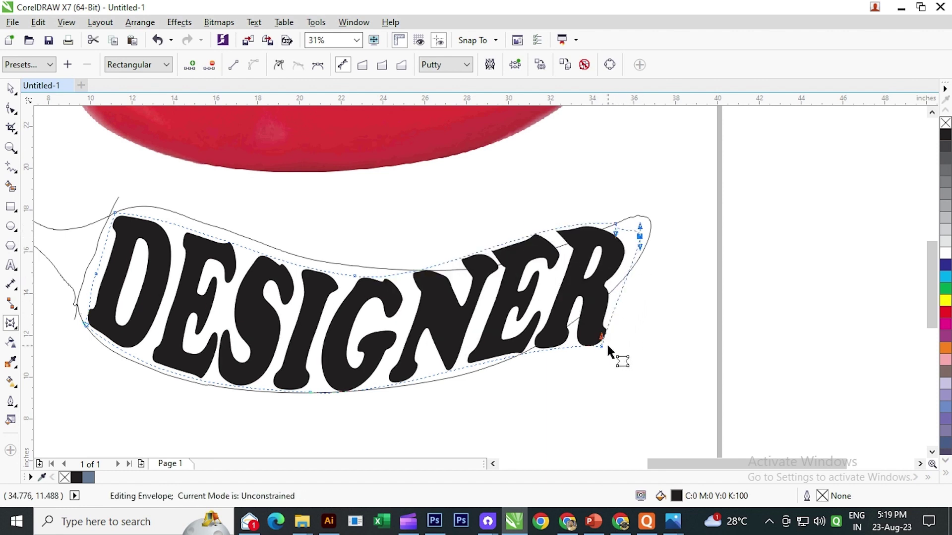
drag(601, 346, 630, 270)
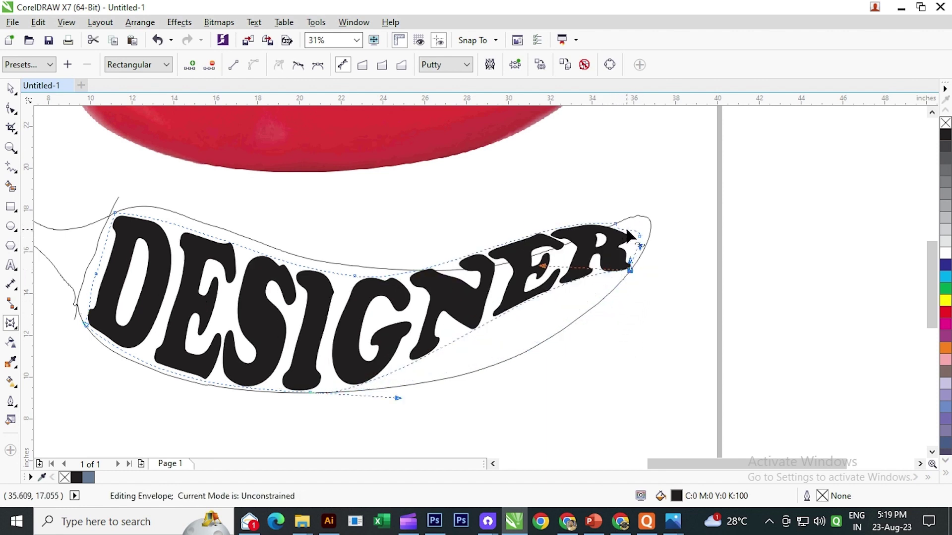
Delete the envelope's upper corner node at the R and refit the remaining end nodes to the rounded chili tip.
scroll(628, 229, up, 1)
click(598, 222)
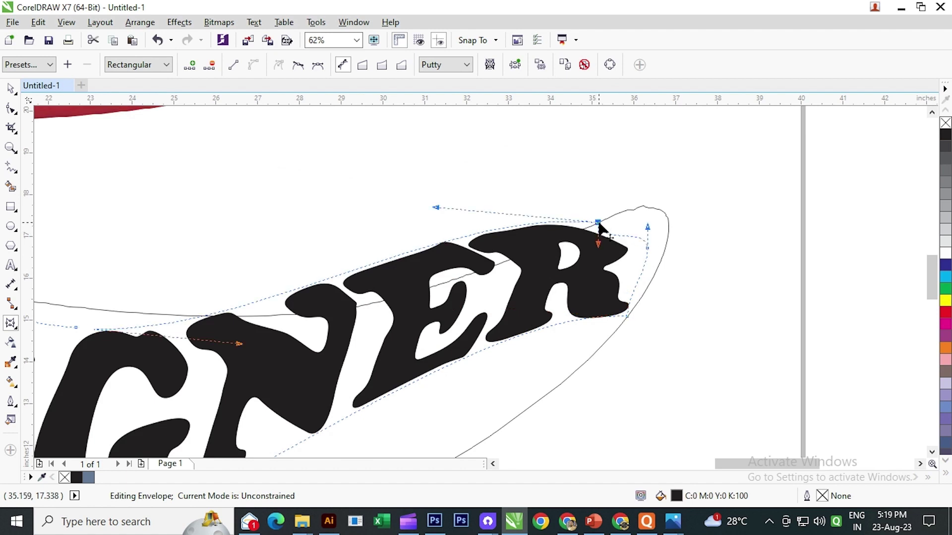
key(Delete)
drag(647, 246, 669, 228)
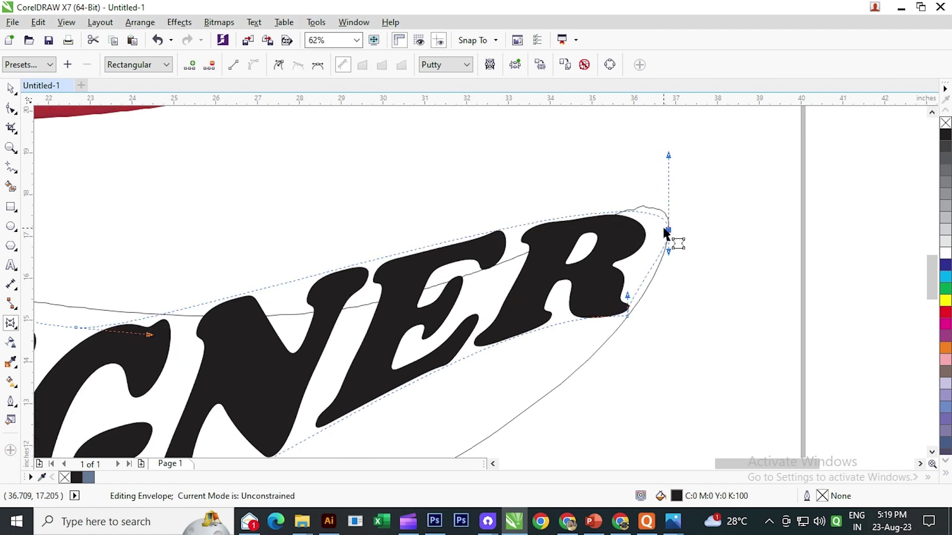
drag(668, 155, 628, 182)
drag(625, 316, 645, 290)
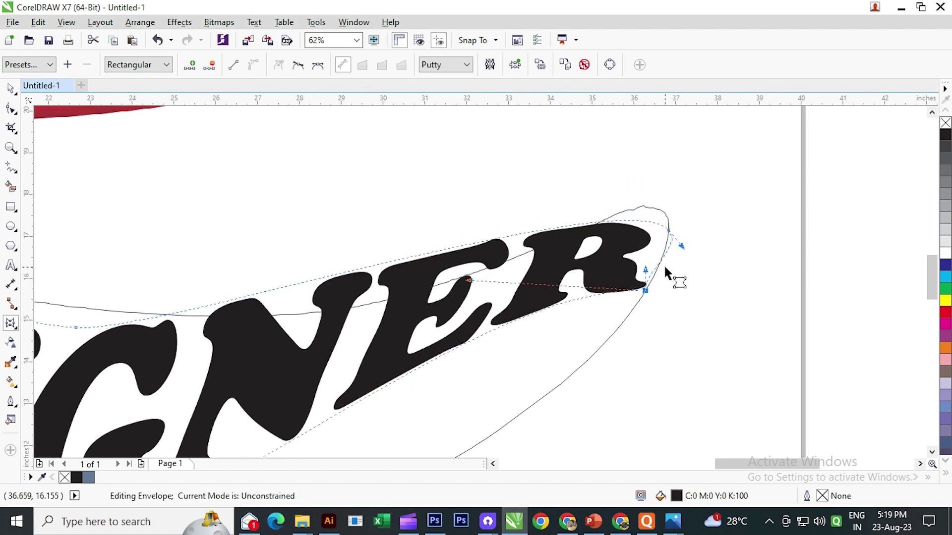
drag(668, 230, 659, 209)
scroll(618, 249, down, 1)
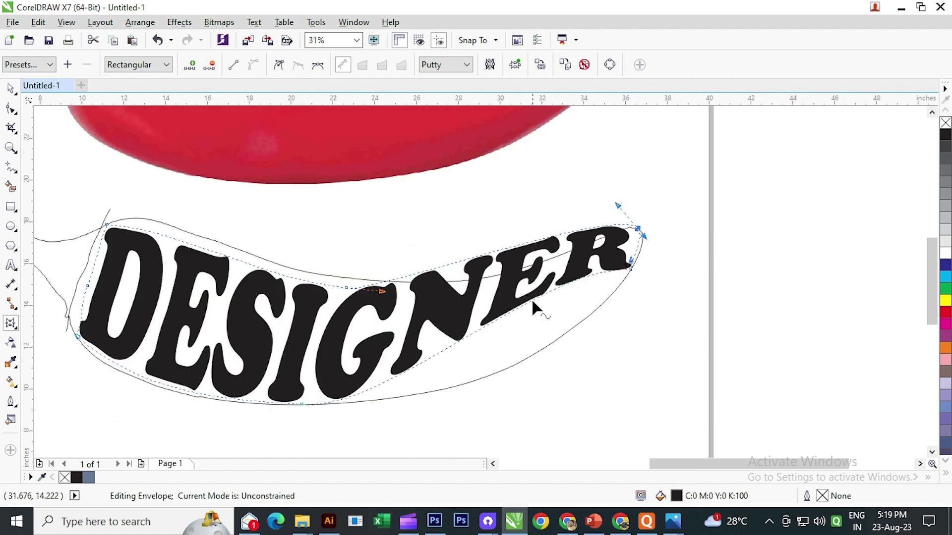
Add envelope nodes on the lower and upper edges near the last letters and pull both edges onto the chili outline.
click(483, 329)
click(499, 313)
click(493, 322)
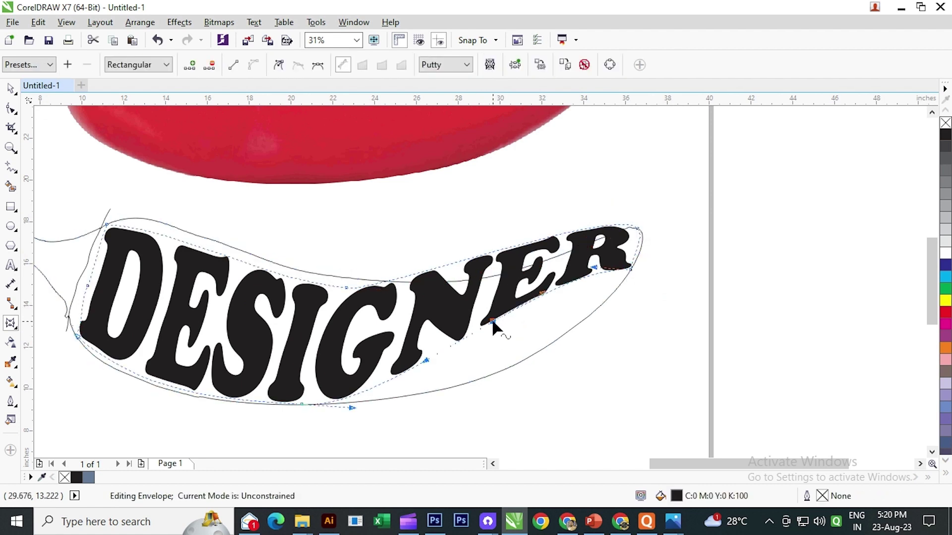
drag(494, 322, 536, 353)
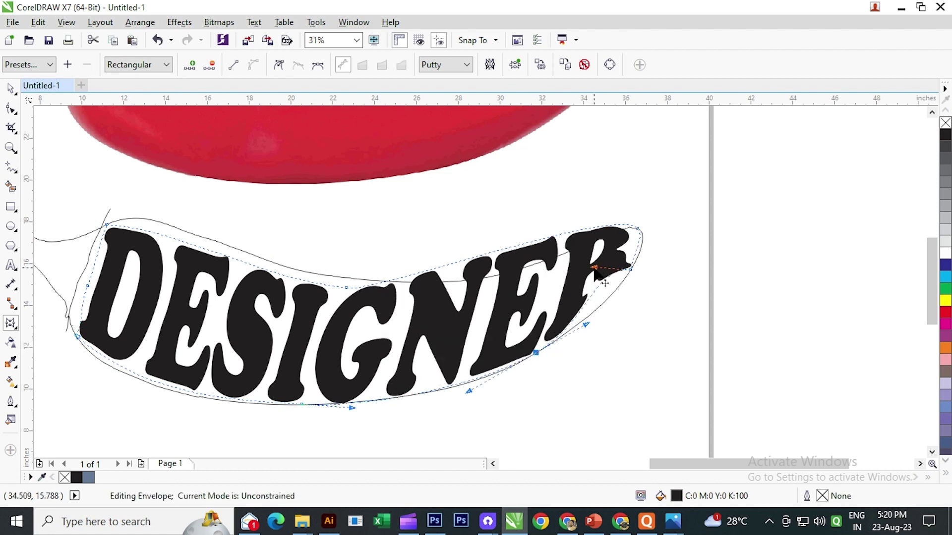
drag(594, 268, 599, 298)
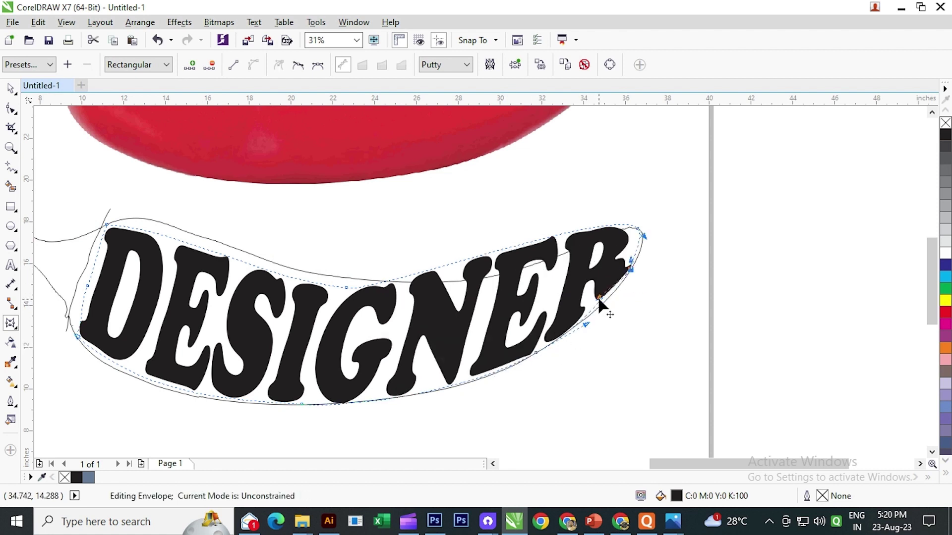
click(557, 235)
drag(558, 237, 556, 258)
Add an envelope node beside the R and pull it outward to fill the chili's rounded tip.
scroll(555, 255, up, 1)
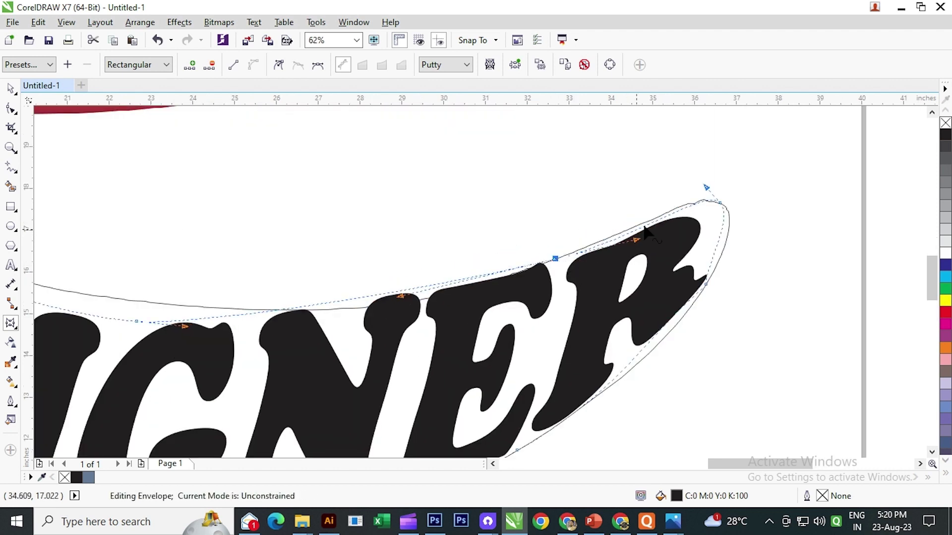
scroll(699, 262, down, 2)
scroll(697, 268, up, 4)
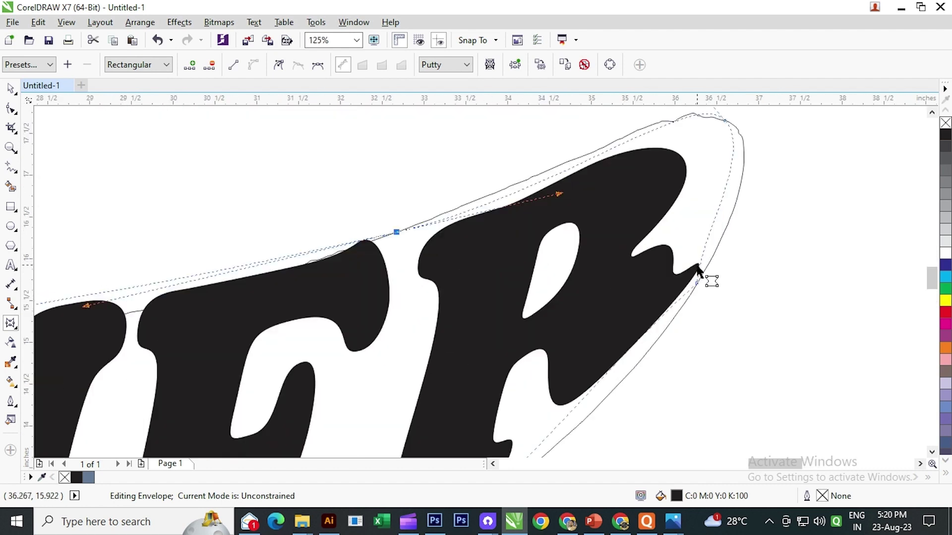
double_click(711, 225)
drag(711, 224, 730, 200)
scroll(722, 183, down, 1)
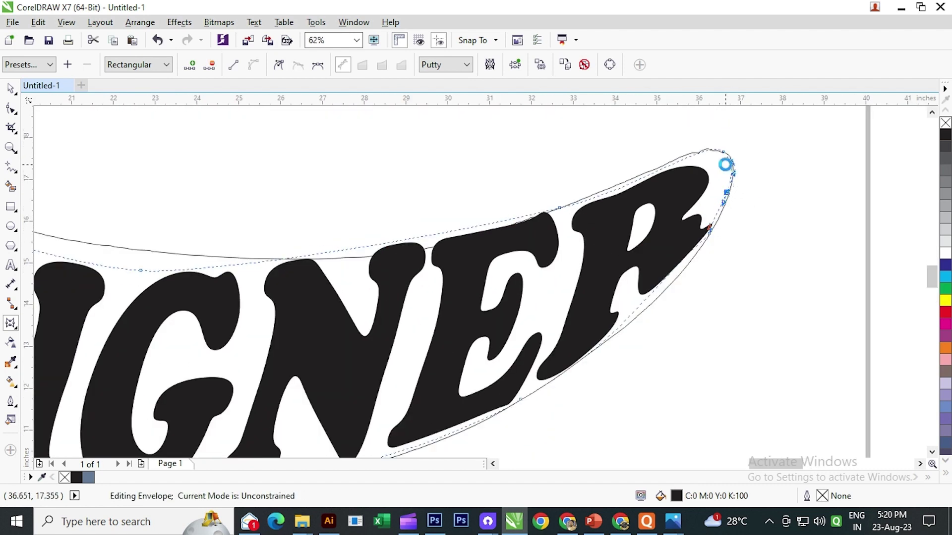
scroll(725, 165, up, 1)
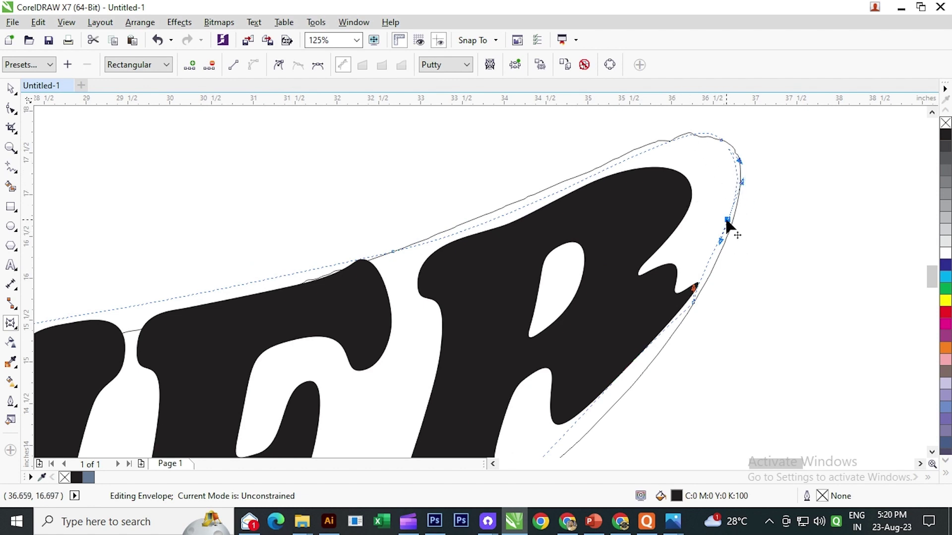
drag(727, 218, 753, 182)
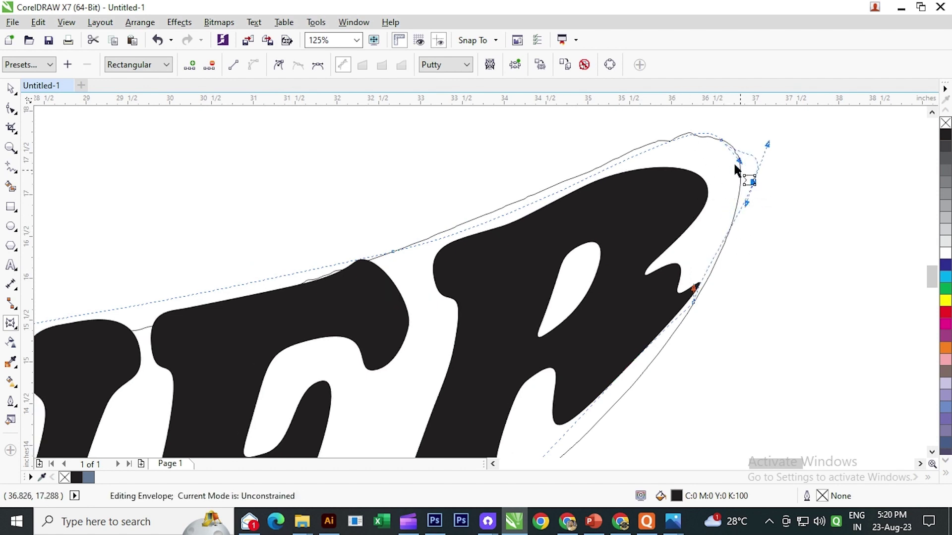
Adjust the envelope's uppermost tip node and its handles so the edge above the R follows the chili outline.
drag(693, 132, 662, 124)
drag(721, 140, 717, 136)
scroll(653, 217, down, 2)
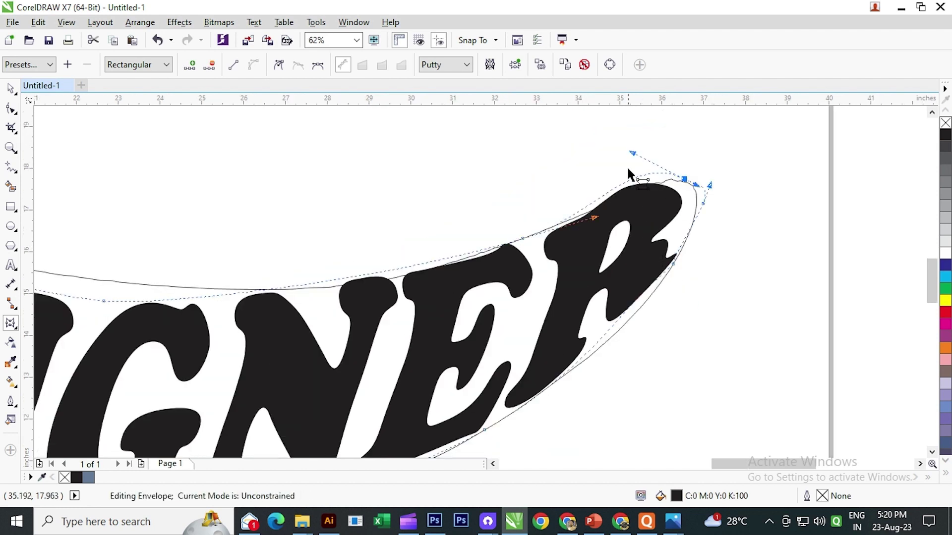
drag(632, 155, 623, 189)
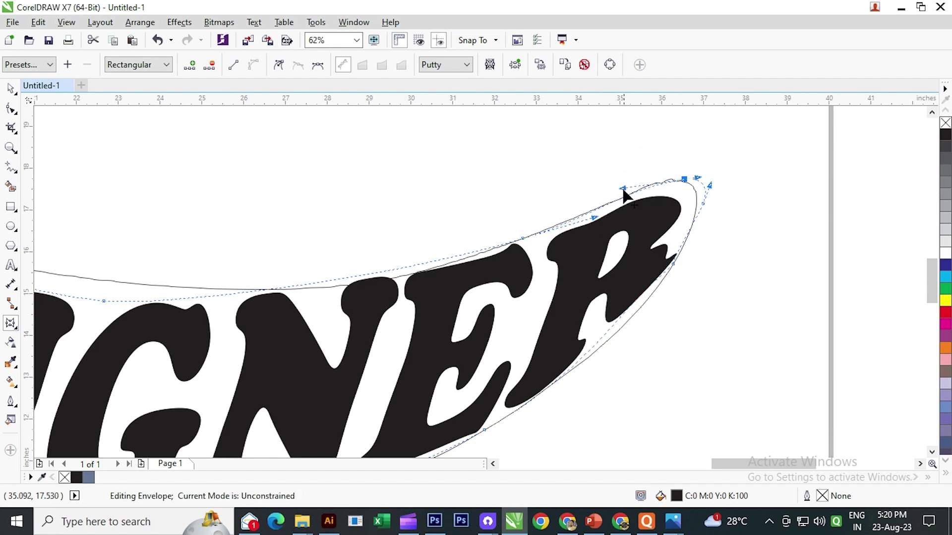
drag(624, 270, 657, 194)
scroll(567, 288, down, 1)
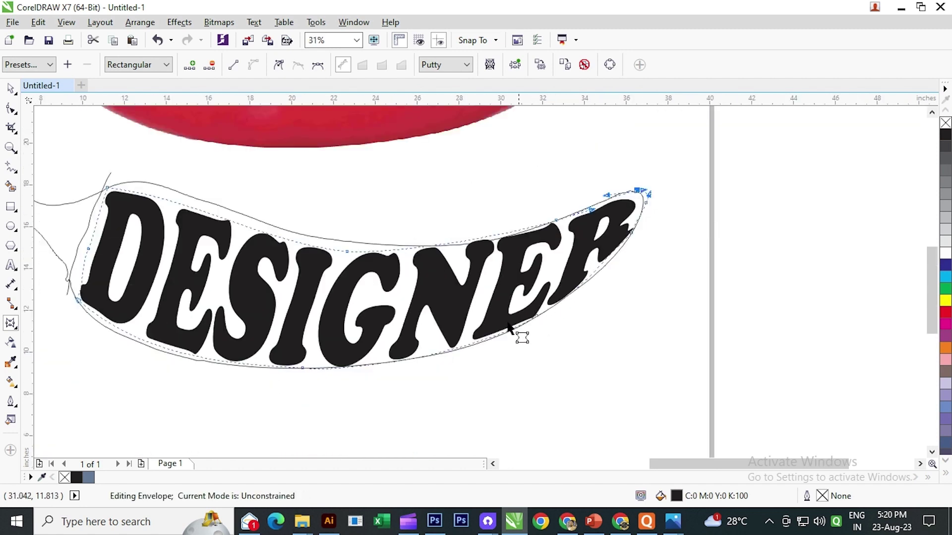
Arch the envelope's upper edge above the letter D toward the chili's shoulder by raising the corner node's handle.
scroll(584, 305, up, 1)
scroll(583, 302, down, 1)
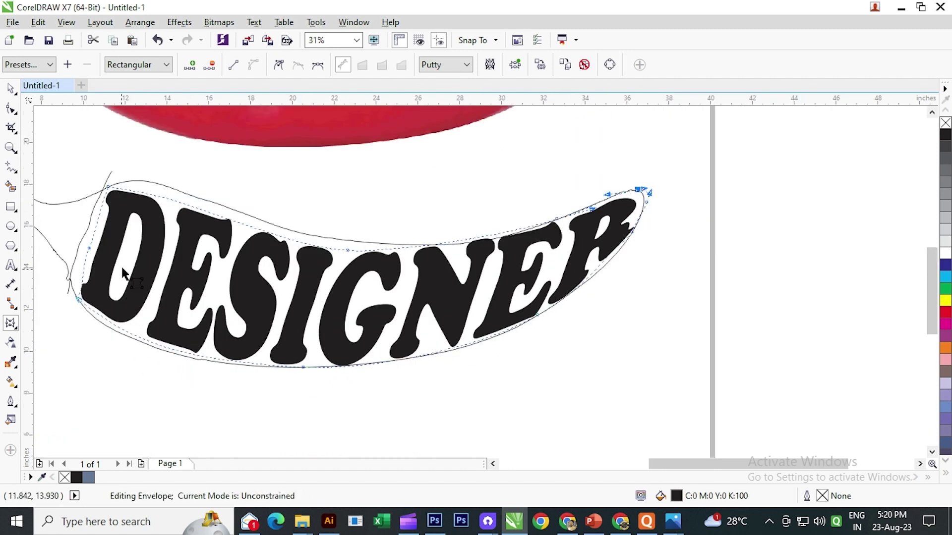
scroll(106, 187, up, 1)
click(110, 192)
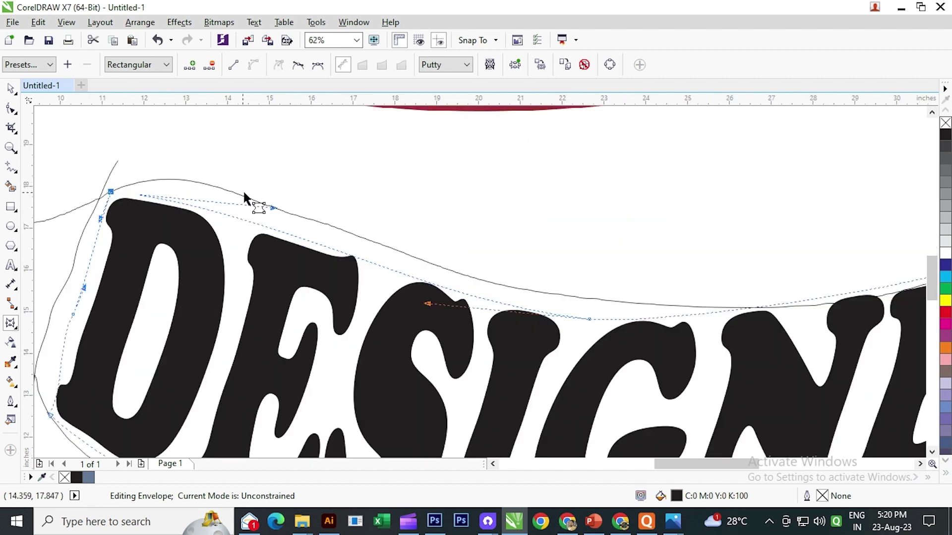
drag(272, 208, 226, 169)
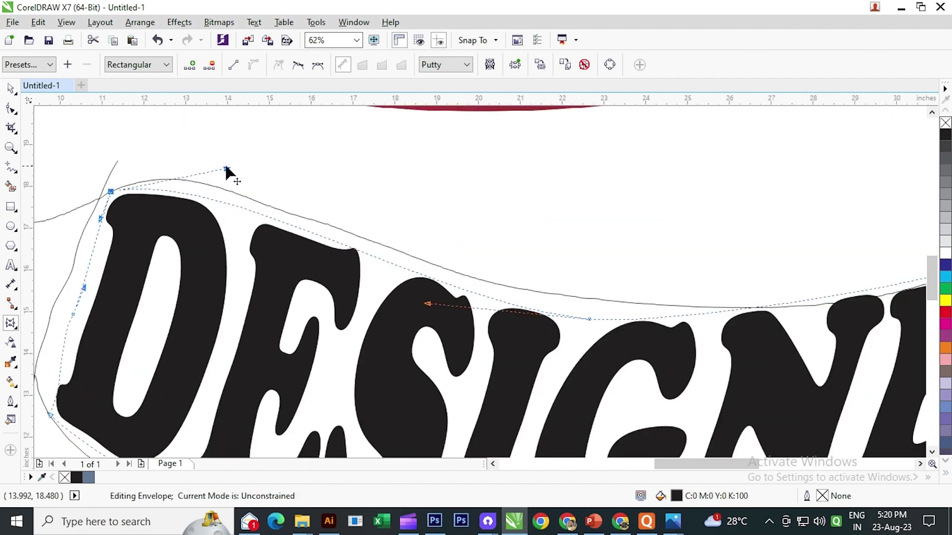
scroll(234, 163, down, 1)
Move the envelope's side and corner nodes beside the letter D out to the dividing curve and stem joint.
scroll(150, 244, up, 1)
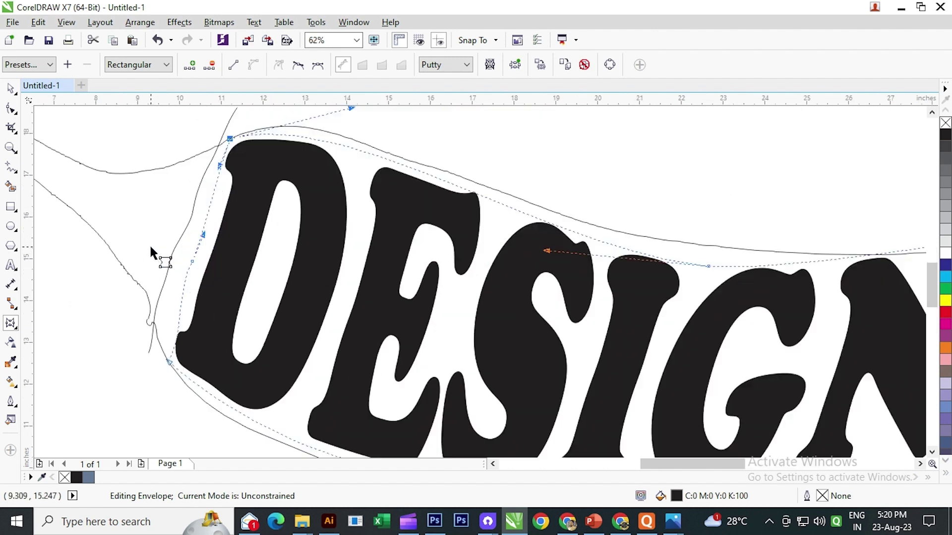
drag(192, 262, 162, 255)
drag(221, 162, 207, 141)
drag(170, 365, 151, 324)
drag(223, 372, 293, 255)
drag(345, 317, 300, 350)
scroll(351, 363, down, 1)
scroll(337, 188, up, 2)
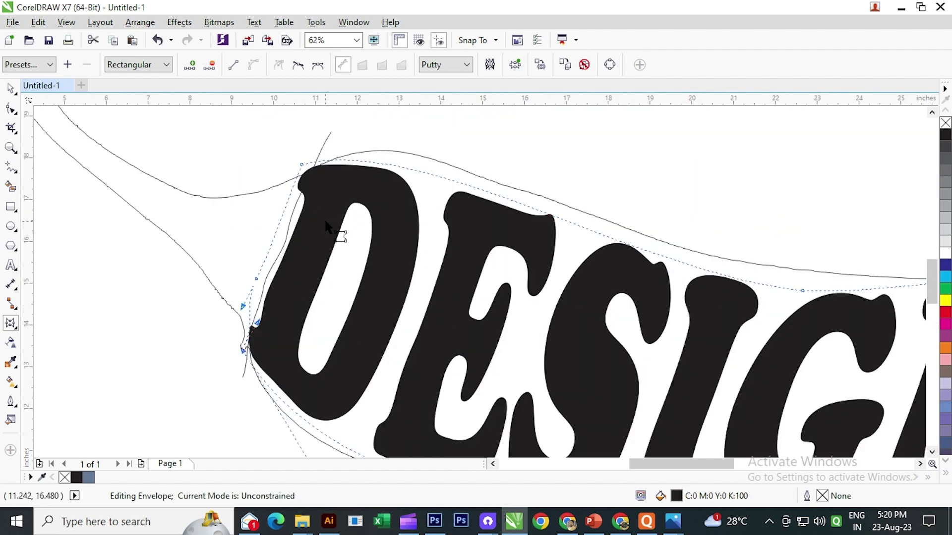
Raise the envelope's upper middle node to the chili outline and shift its lower middle node along the bottom edge toward the stem.
scroll(324, 218, down, 2)
scroll(554, 254, up, 1)
drag(564, 257, 565, 249)
scroll(461, 227, down, 1)
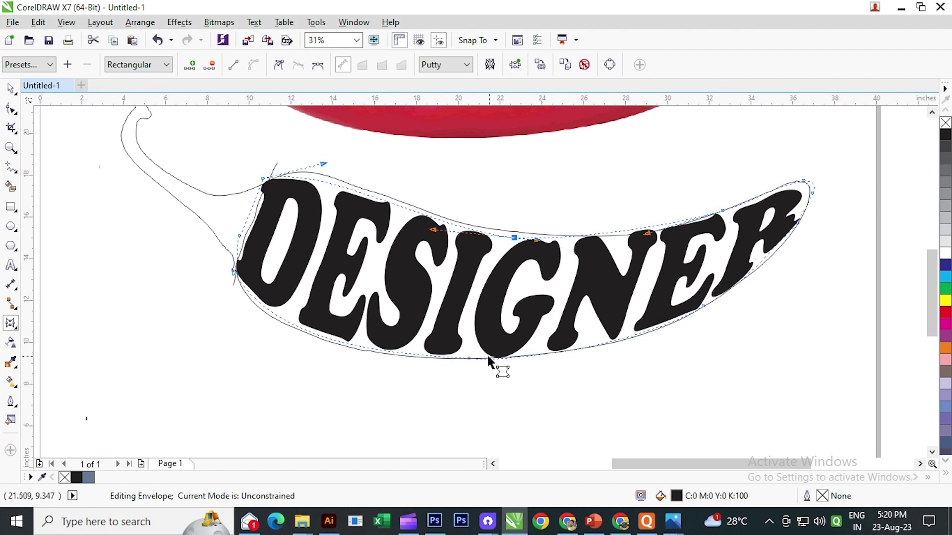
scroll(480, 364, up, 2)
scroll(464, 357, up, 2)
drag(455, 357, 414, 353)
scroll(414, 354, down, 4)
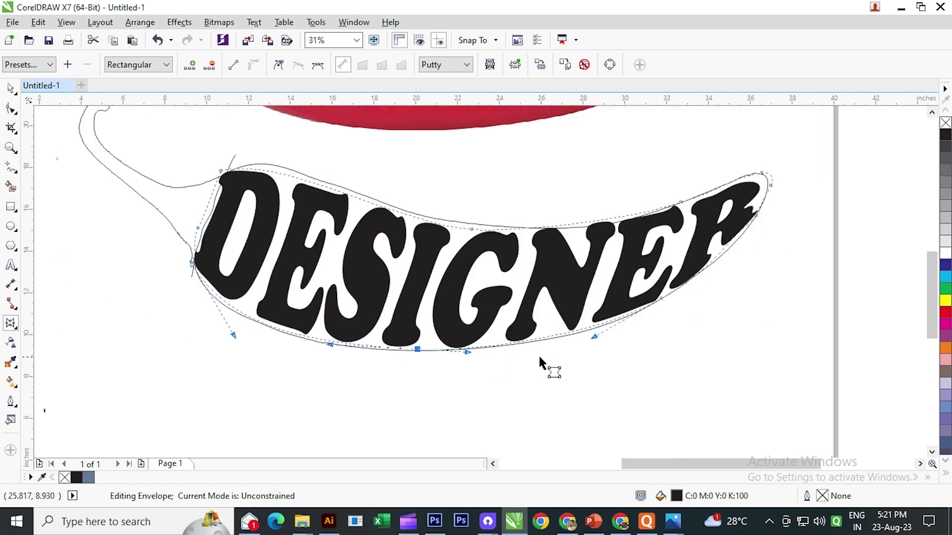
Try to trim the chili outline with the warped DESIGNER text.
scroll(542, 357, down, 1)
click(7, 87)
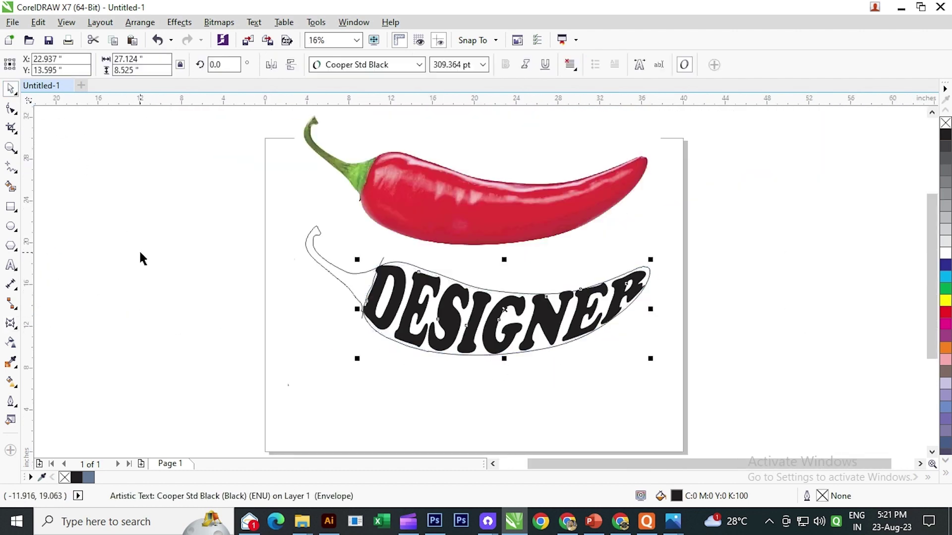
click(140, 254)
click(420, 297)
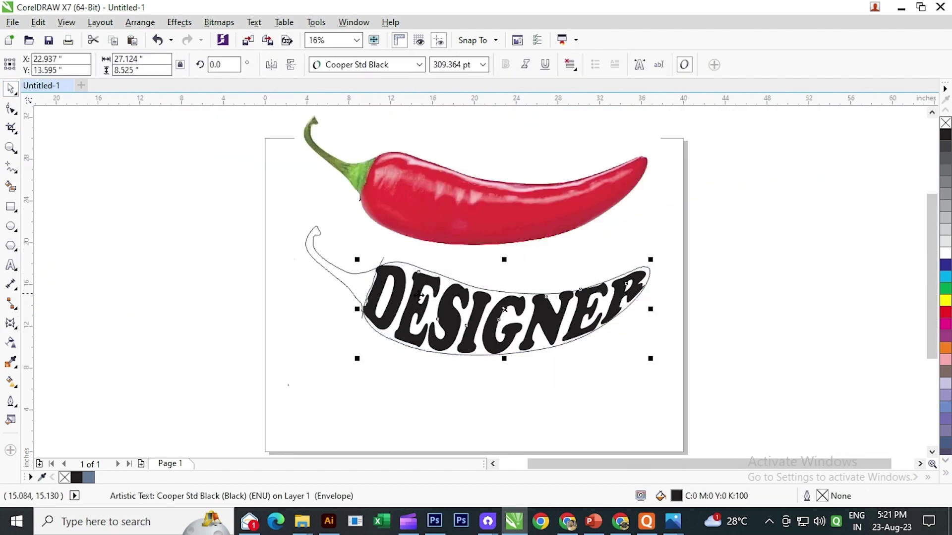
shift+click(351, 272)
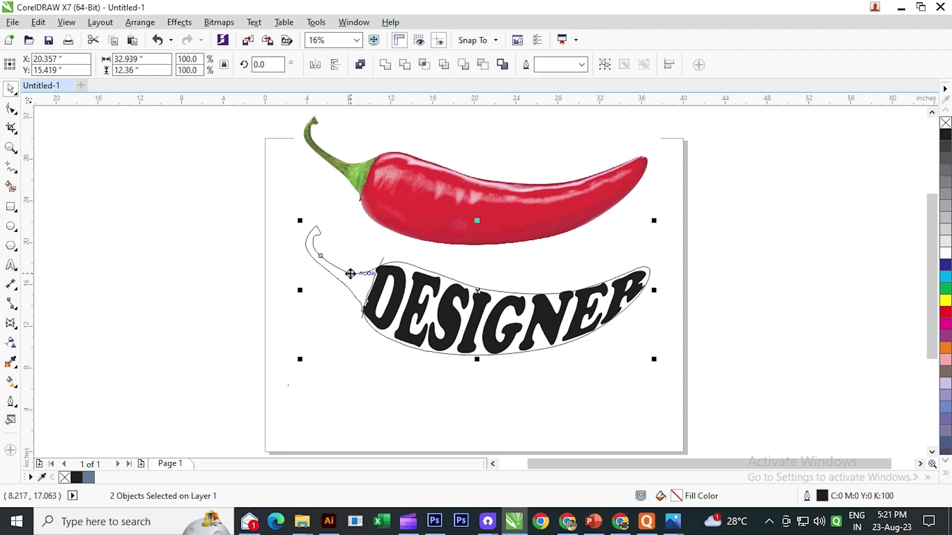
click(406, 69)
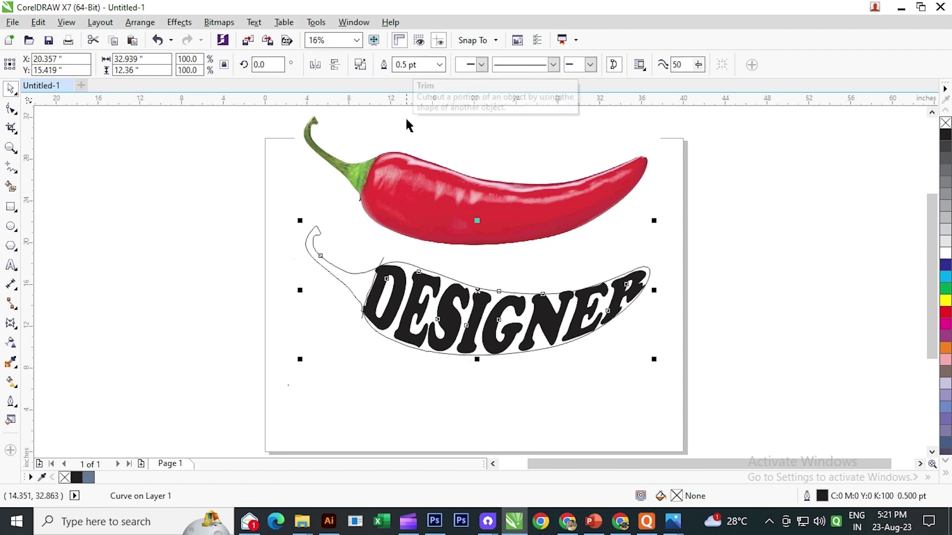
click(405, 124)
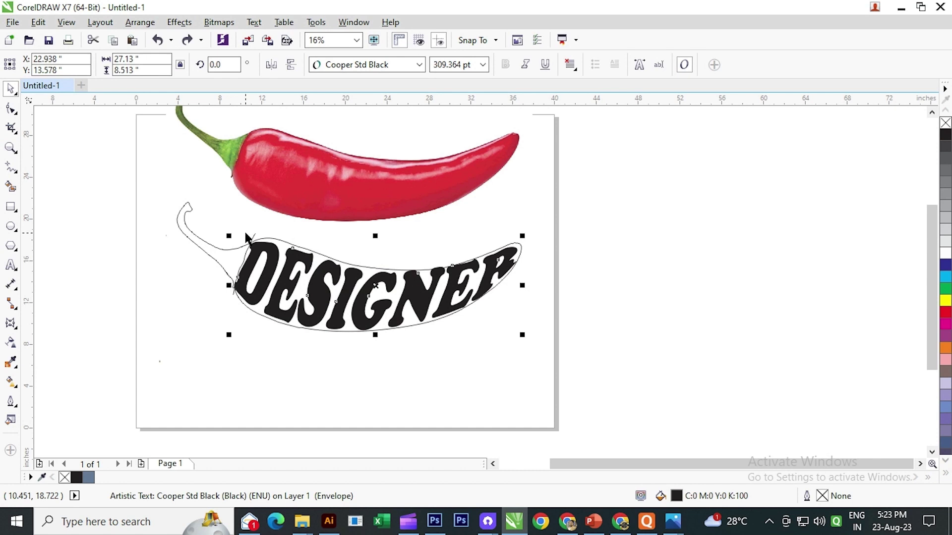
Move the dividing curve off the chili to the empty area below the stem and select the DESIGNER text.
drag(255, 234, 184, 279)
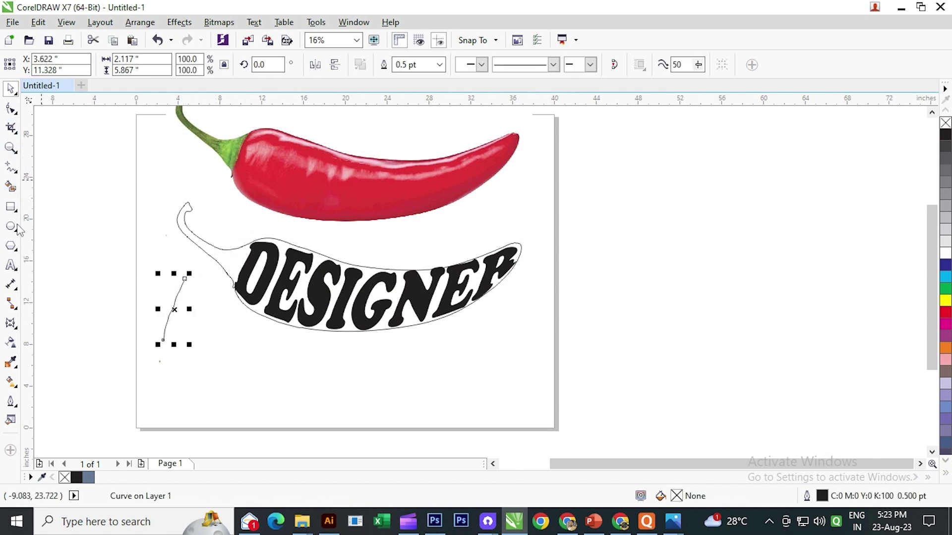
click(263, 258)
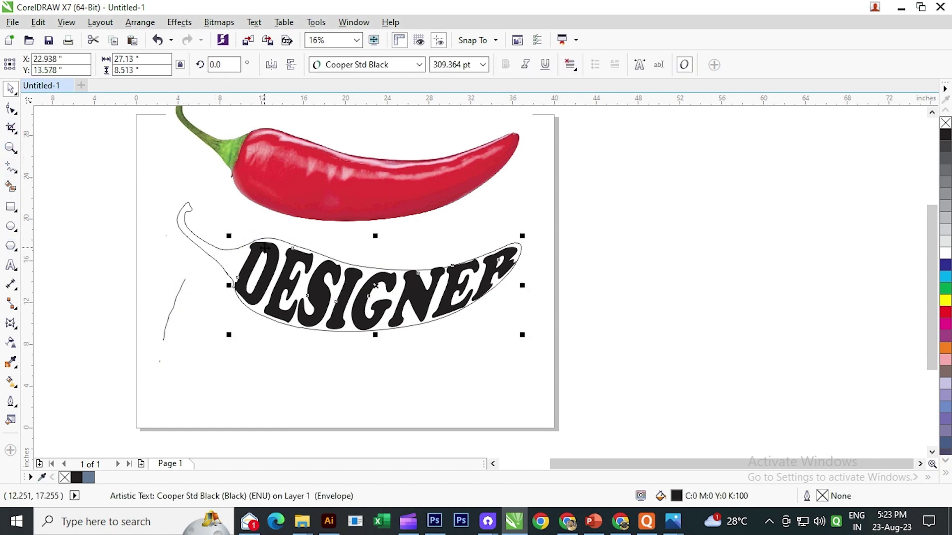
click(11, 110)
scroll(201, 231, up, 2)
drag(310, 297, 291, 255)
scroll(255, 283, down, 1)
click(11, 89)
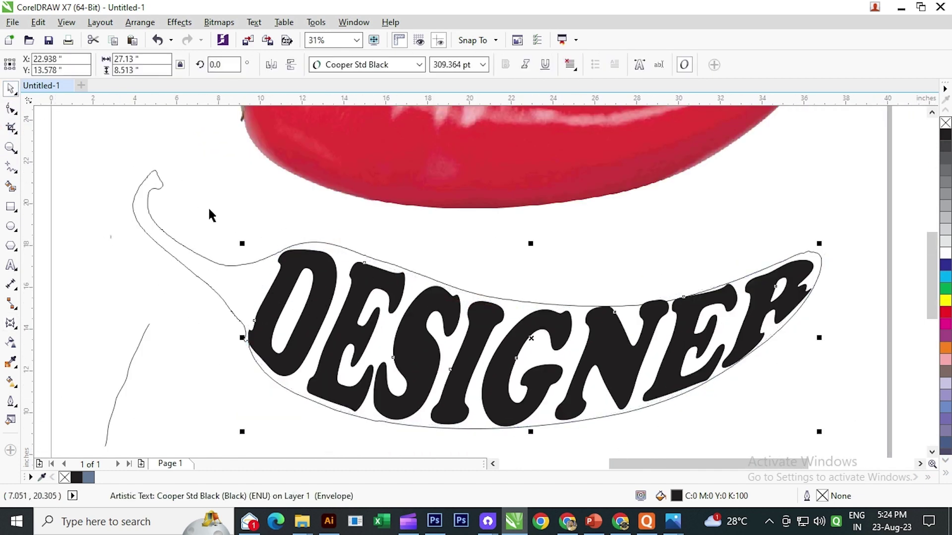
Move the chili photo up and away from the outline, centred at about X 23.6, Y 31.7 inches.
scroll(200, 266, down, 1)
click(216, 326)
click(229, 278)
click(256, 288)
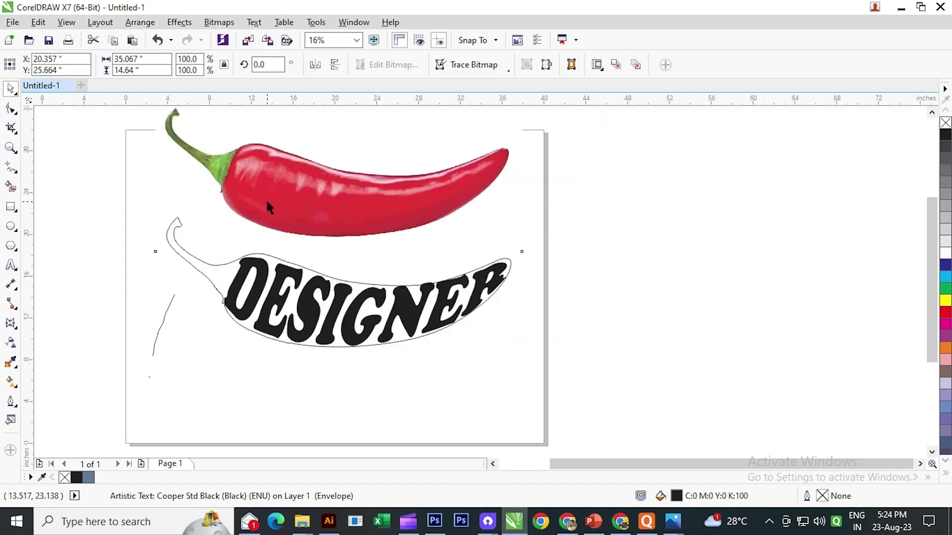
drag(266, 198, 300, 136)
Move the dividing curve back across the stem joint beside the letter D, at about X 10.1, Y 15.4 inches.
click(226, 268)
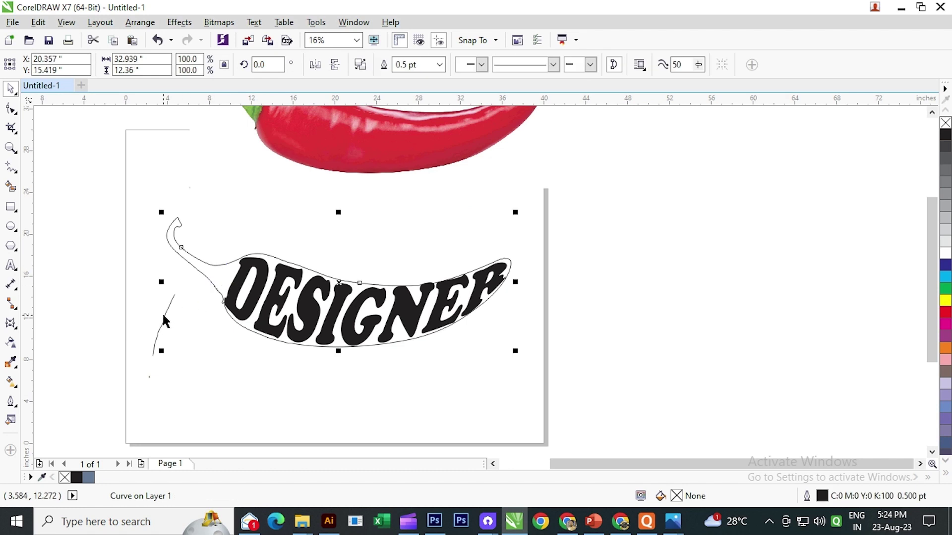
drag(163, 313, 228, 279)
click(158, 326)
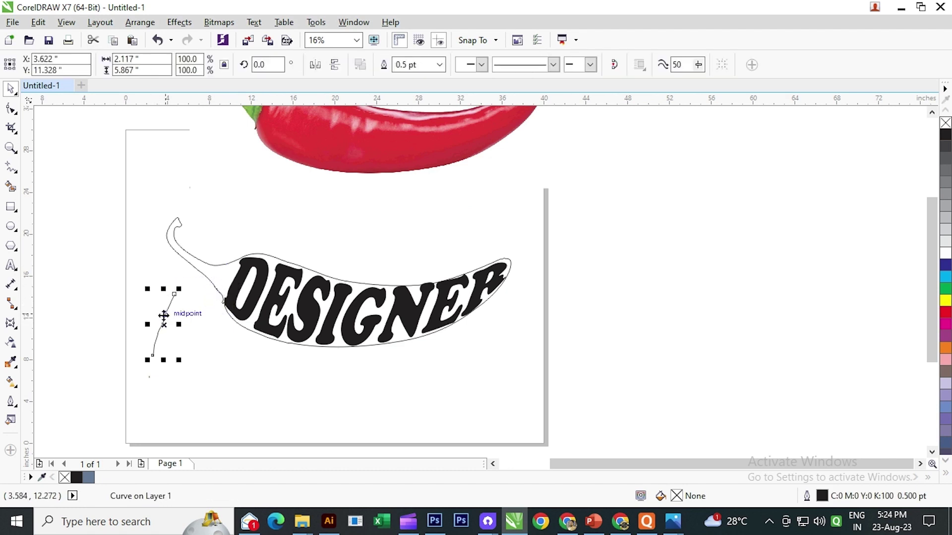
drag(164, 315, 237, 211)
scroll(233, 272, up, 4)
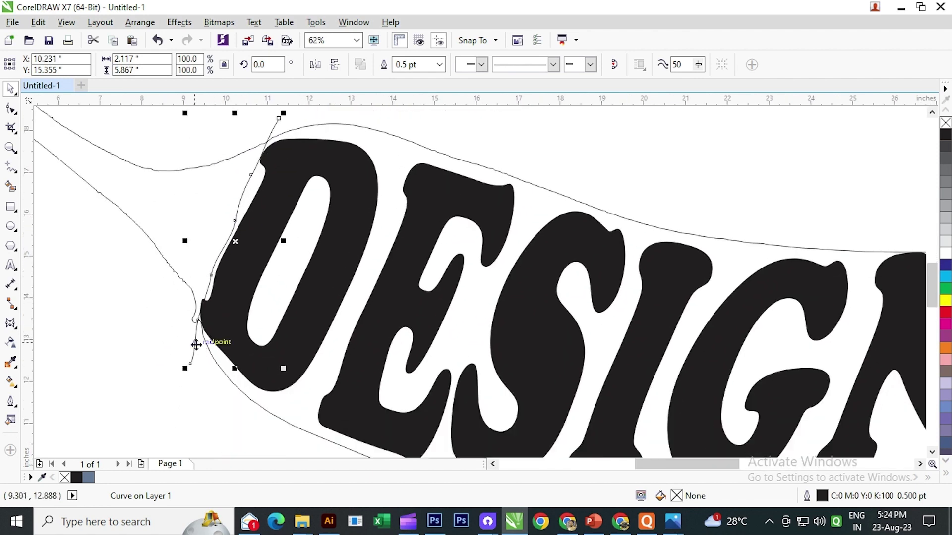
drag(195, 343, 187, 342)
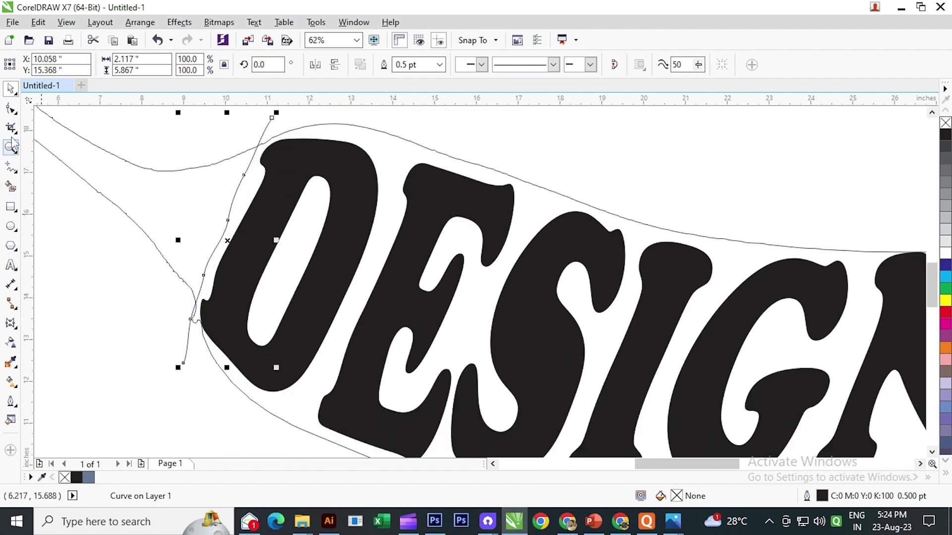
Move the text envelope's corner node at the stem joint in onto the chili outline just below the joint.
click(11, 109)
click(252, 256)
scroll(198, 324, up, 3)
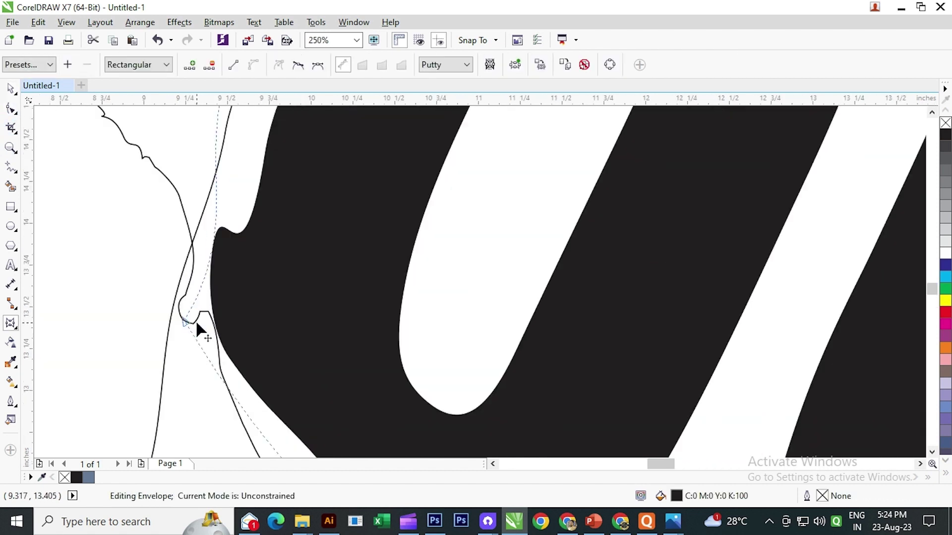
drag(185, 322, 226, 358)
scroll(225, 348, down, 2)
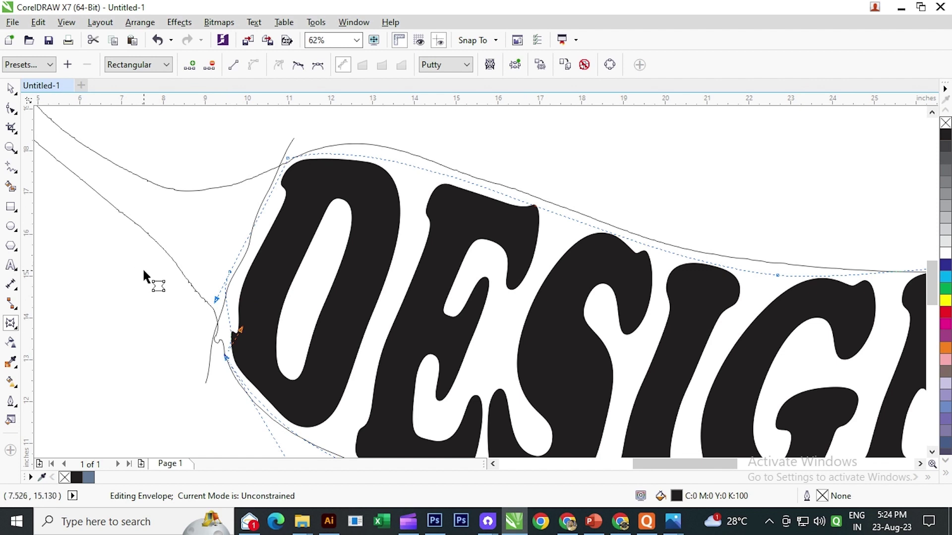
Shift the dividing curve slightly toward the letter D, to about X 10.2, Y 15.5 inches, so it crosses the stem joint.
click(12, 90)
click(143, 331)
click(232, 278)
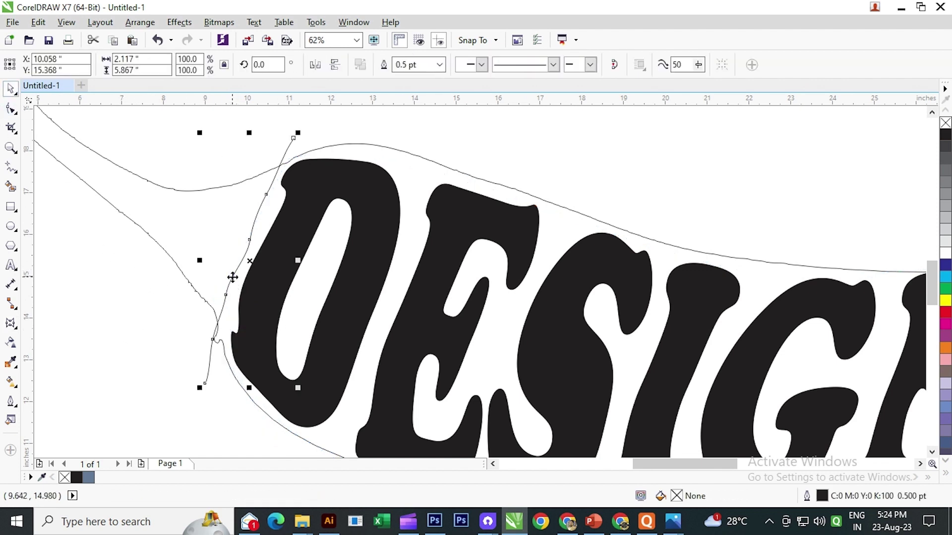
drag(230, 281, 239, 277)
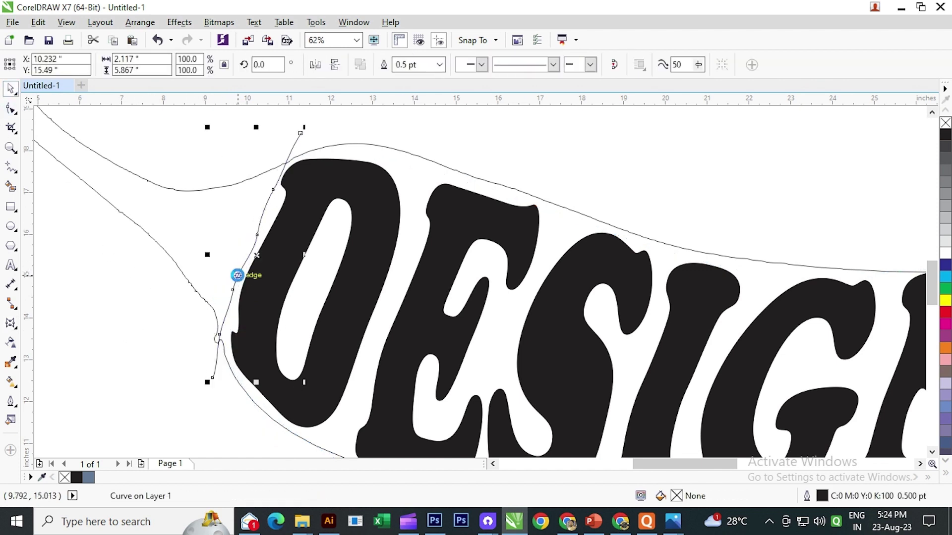
scroll(211, 269, down, 1)
click(205, 304)
click(273, 237)
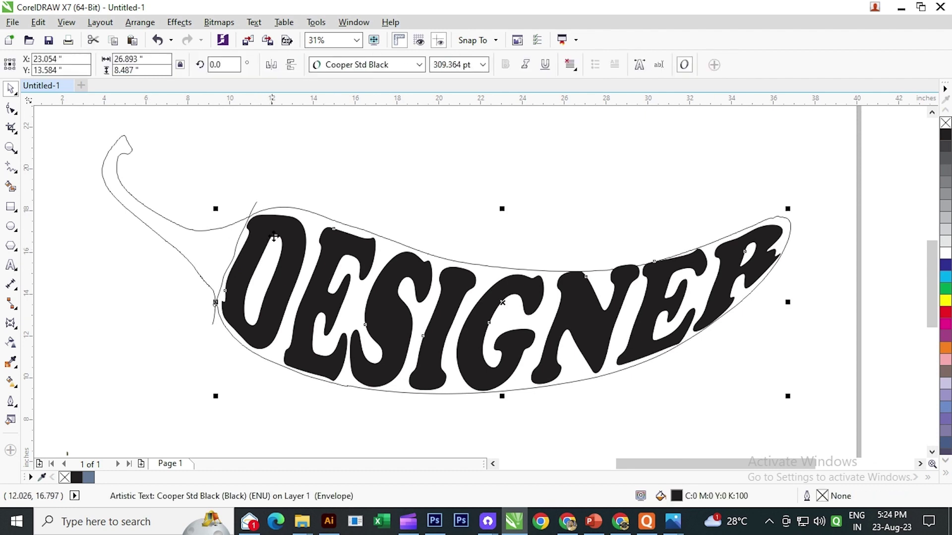
Use Smart Fill to create a blue-grey stem shape in the area enclosed by the outline and the dividing curve.
scroll(178, 333, down, 2)
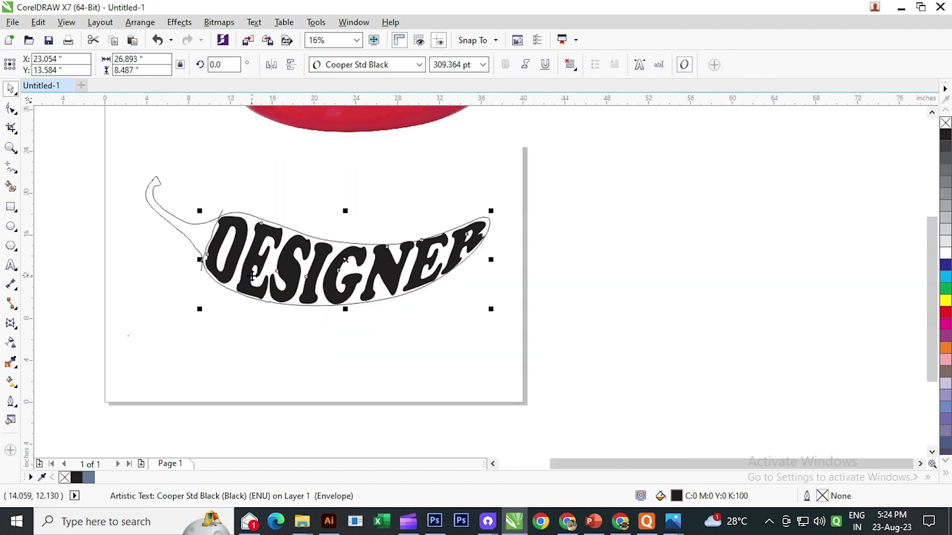
click(10, 187)
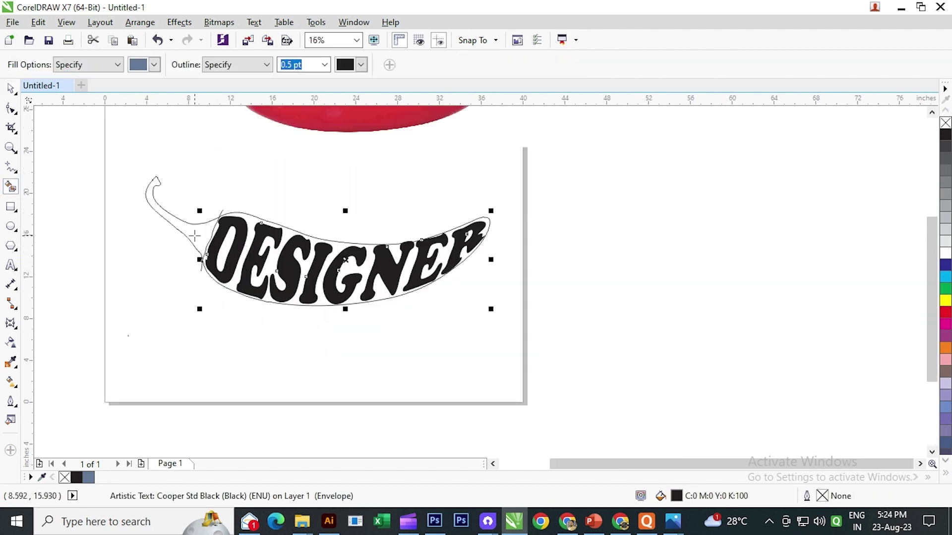
click(199, 236)
click(10, 89)
Try combining the filled stem with the DESIGNER text and moving the chili outline off it, and undo both.
click(240, 240)
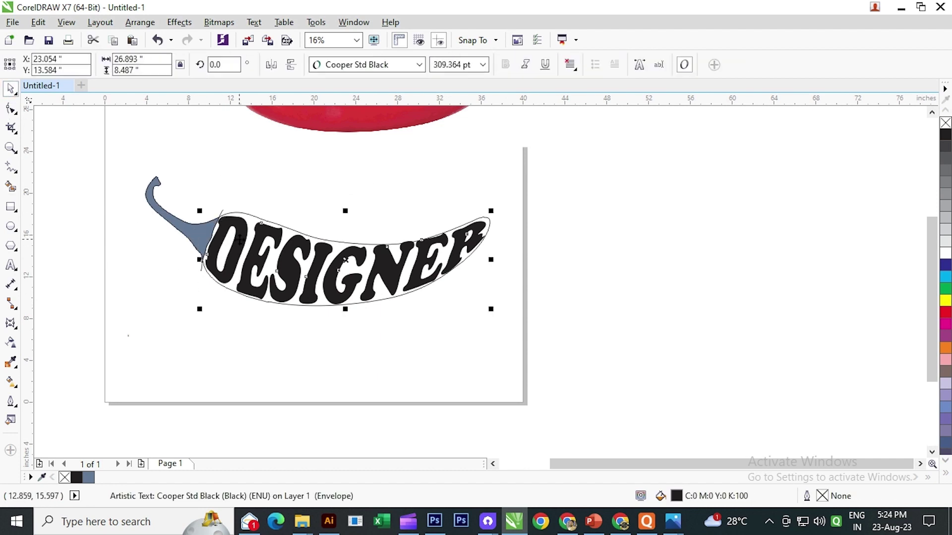
shift+click(188, 237)
click(362, 64)
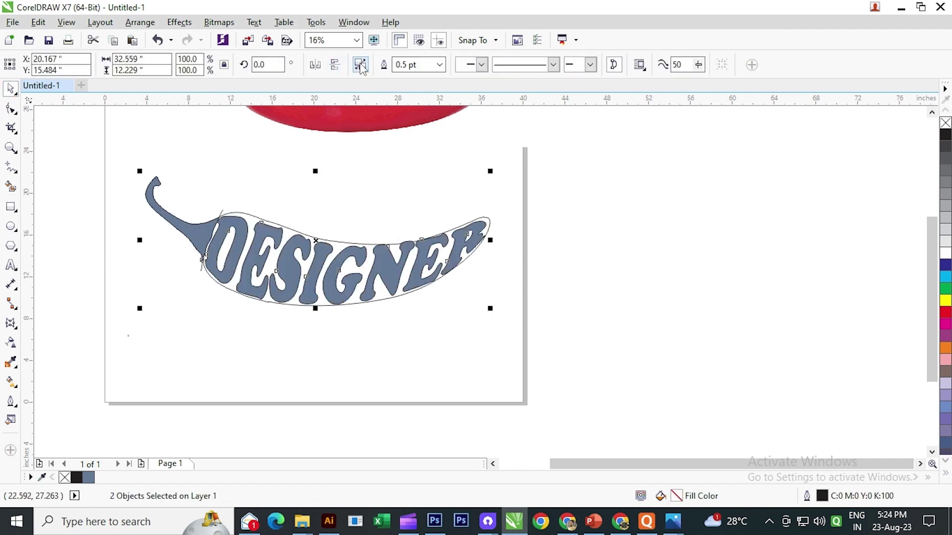
click(396, 324)
drag(383, 297, 730, 278)
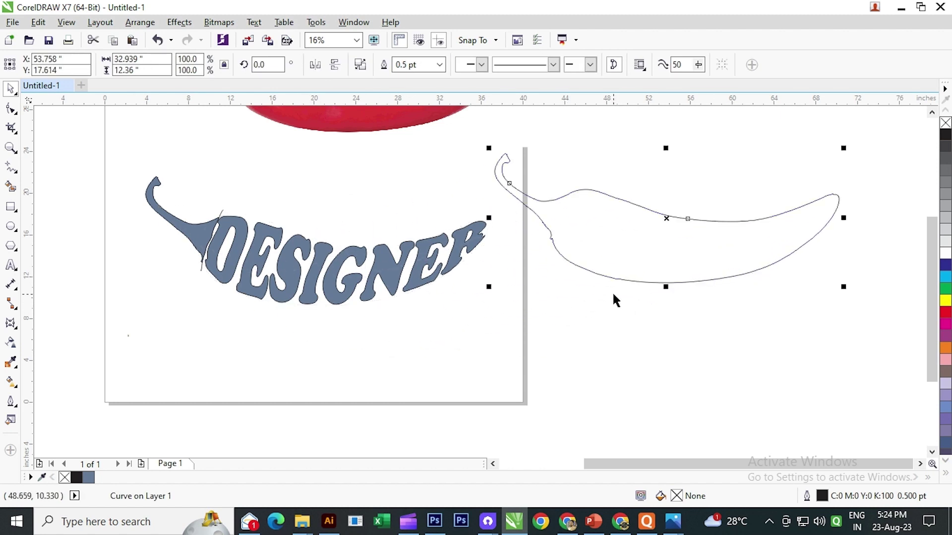
key(ctrl+z)
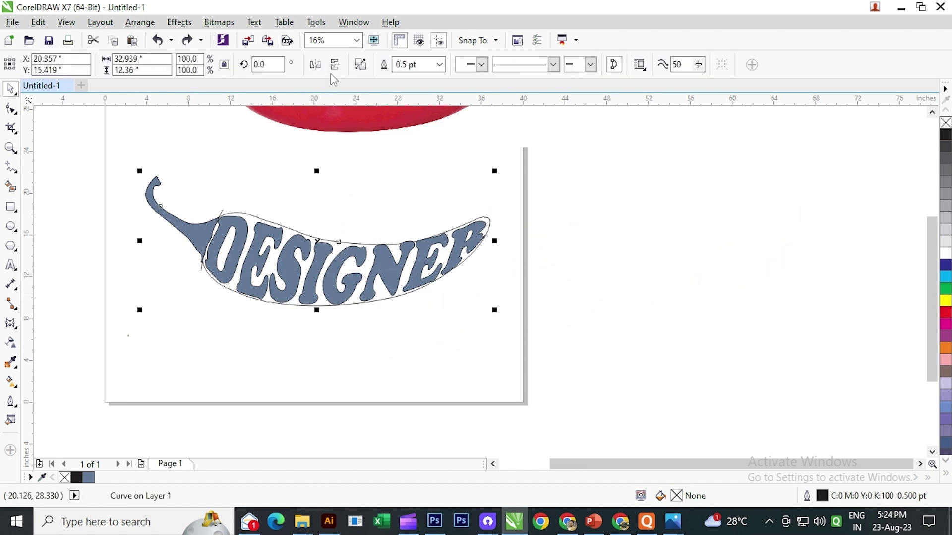
shift+click(278, 249)
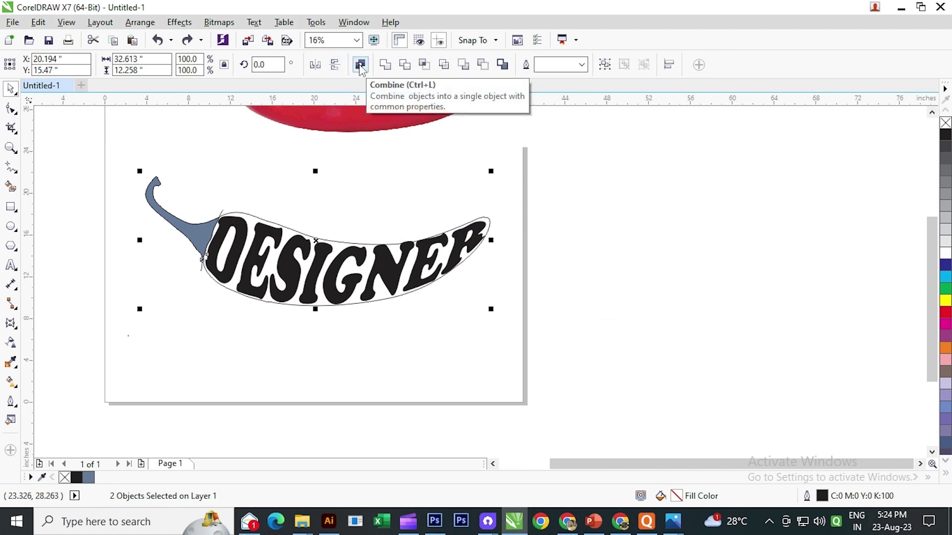
click(445, 359)
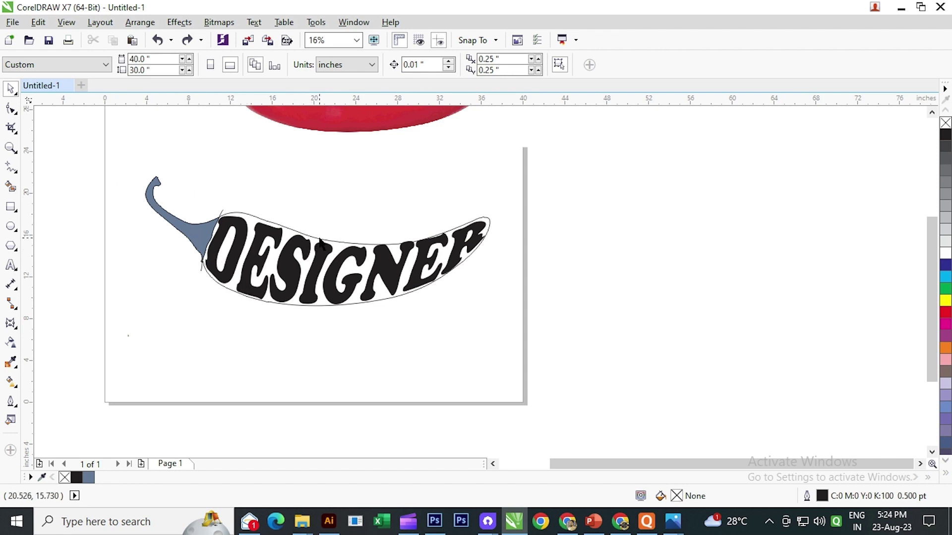
Move the chili outline off the lettering and delete it.
drag(322, 243, 622, 215)
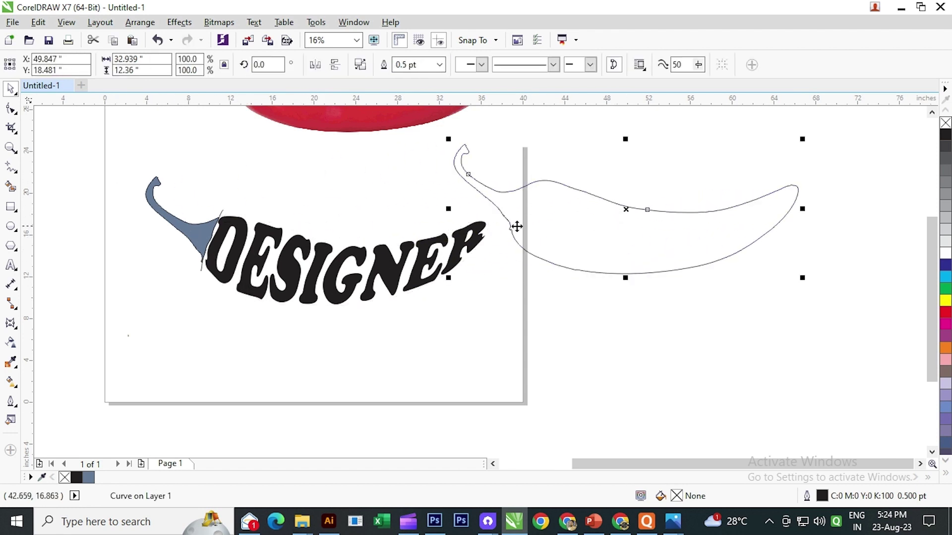
key(Delete)
Try combining the stem, DESIGNER text, dividing curve and stray mark into one object, and undo it.
drag(127, 166, 541, 332)
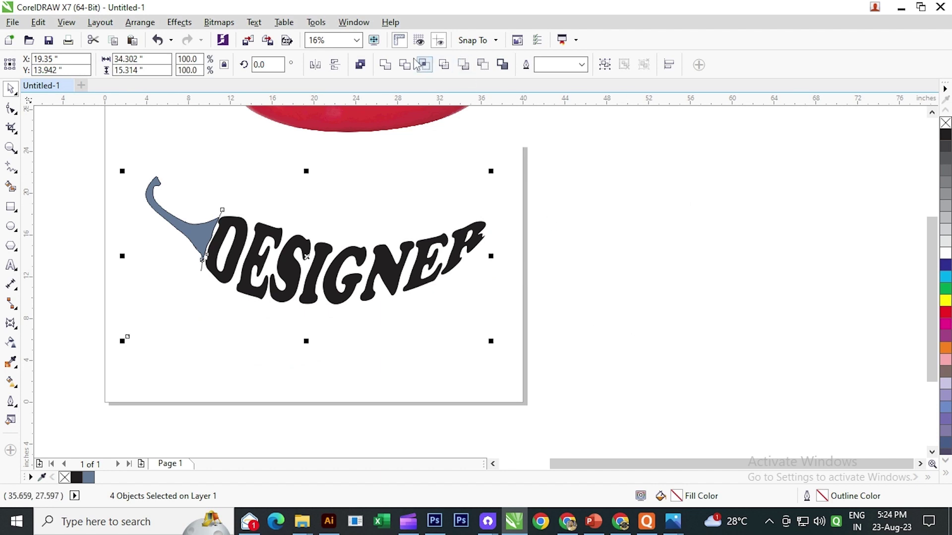
click(360, 65)
click(526, 262)
scroll(201, 266, up, 2)
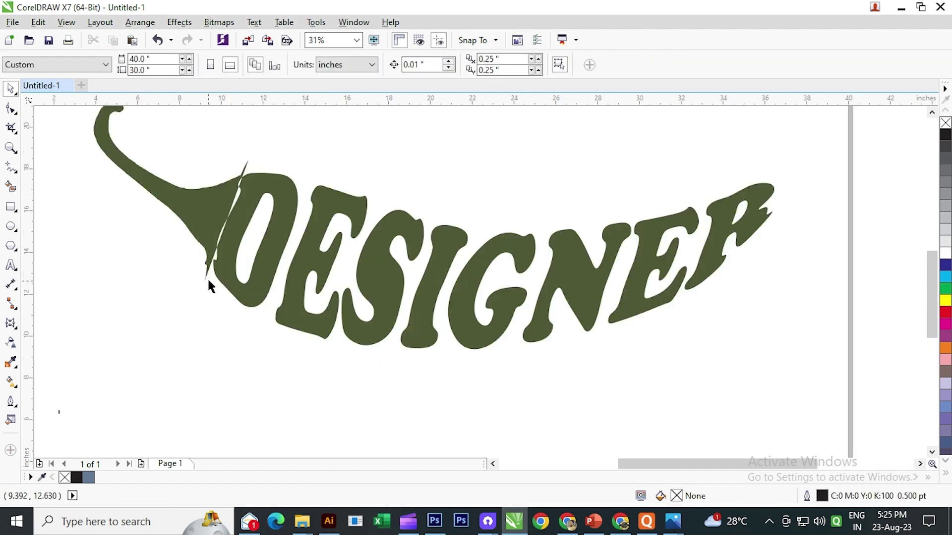
click(205, 275)
key(ctrl+z)
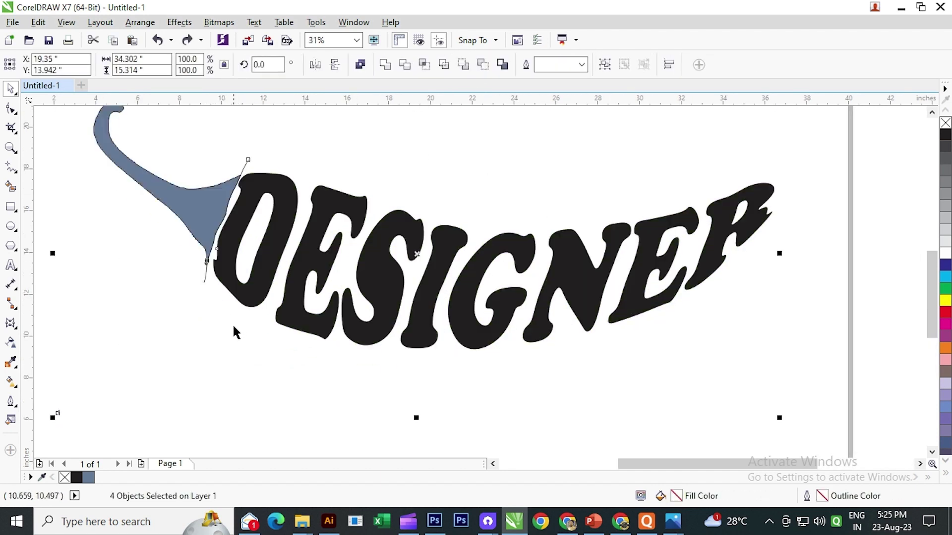
Delete the dividing curve between the stem and the letter D.
click(232, 323)
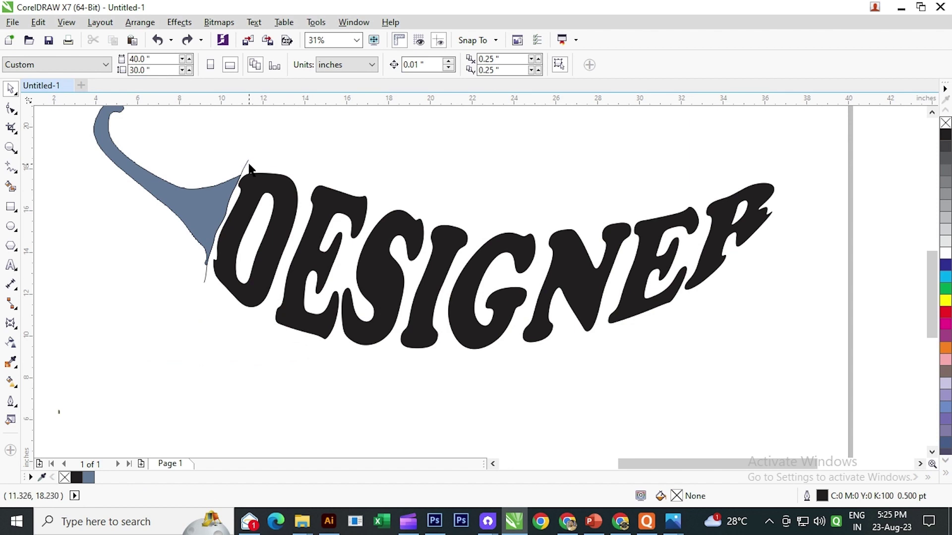
click(245, 165)
key(Delete)
Combine the filled stem and the DESIGNER text into one curve object.
scroll(264, 267, down, 1)
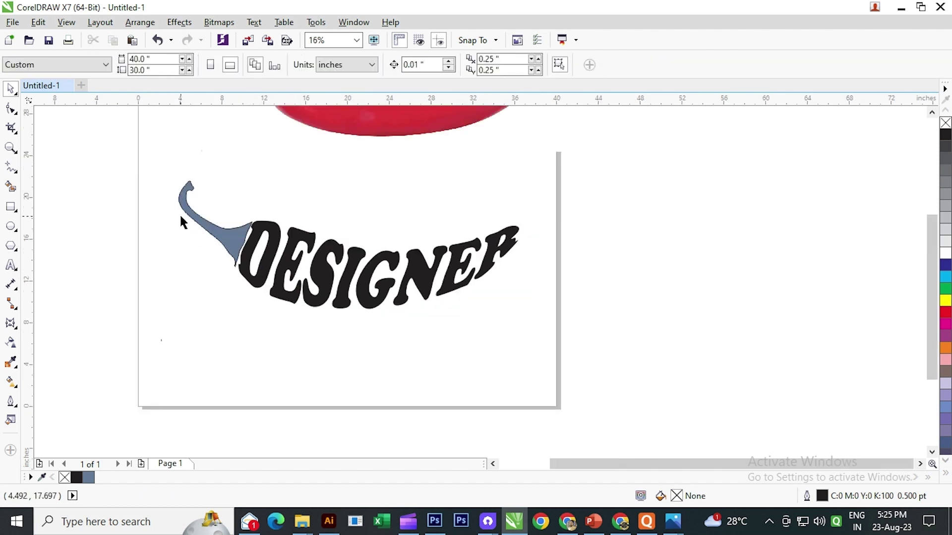
drag(155, 166, 537, 317)
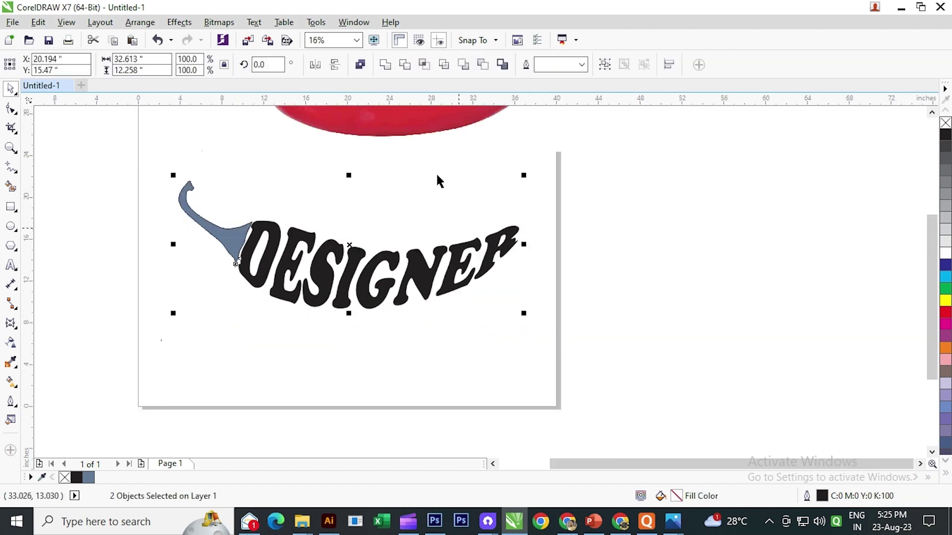
click(364, 65)
click(597, 304)
click(317, 253)
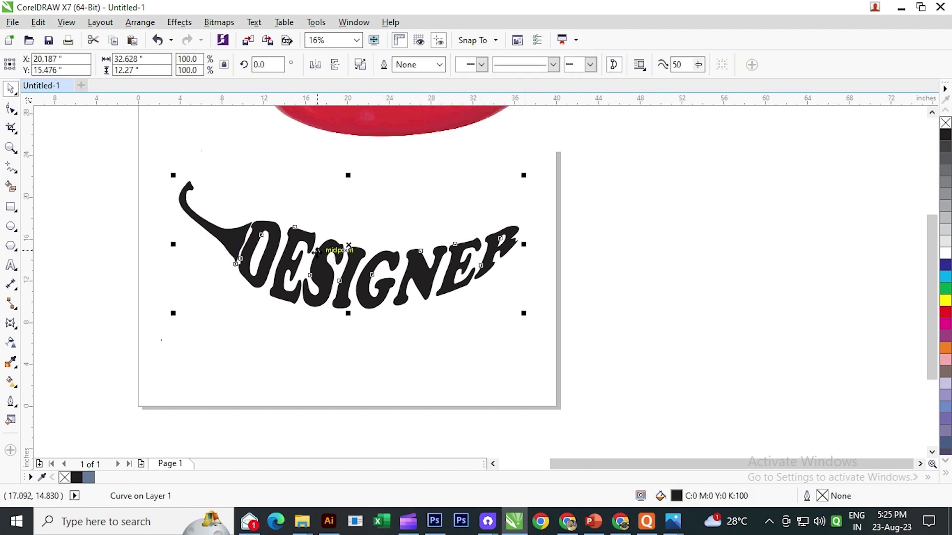
PowerClip the chili photo inside the combined stem and DESIGNER shape.
scroll(342, 271, down, 1)
click(355, 189)
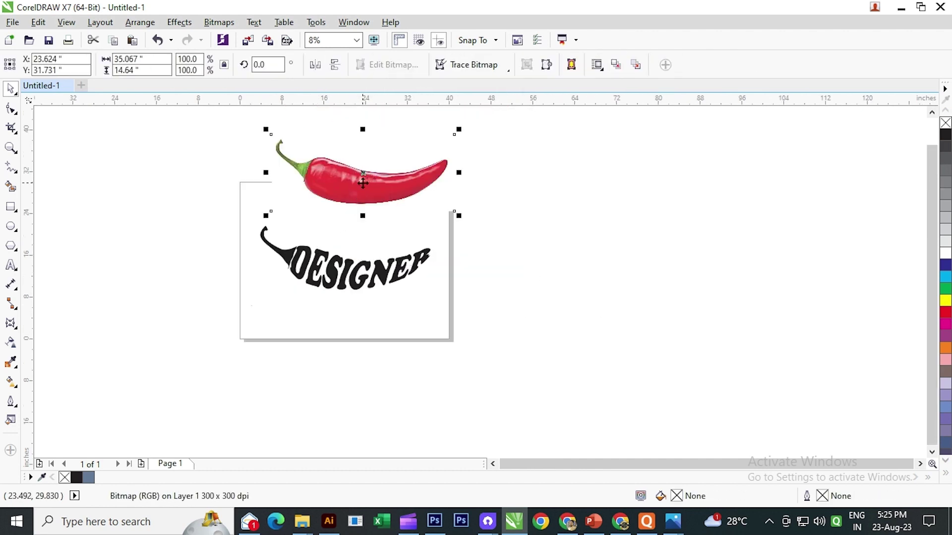
right_click(363, 183)
click(435, 122)
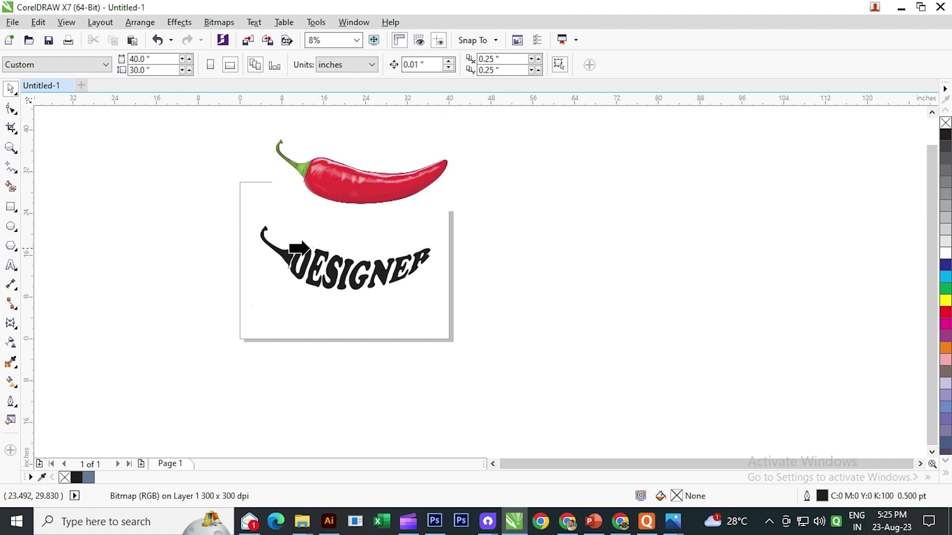
click(290, 245)
scroll(310, 267, up, 1)
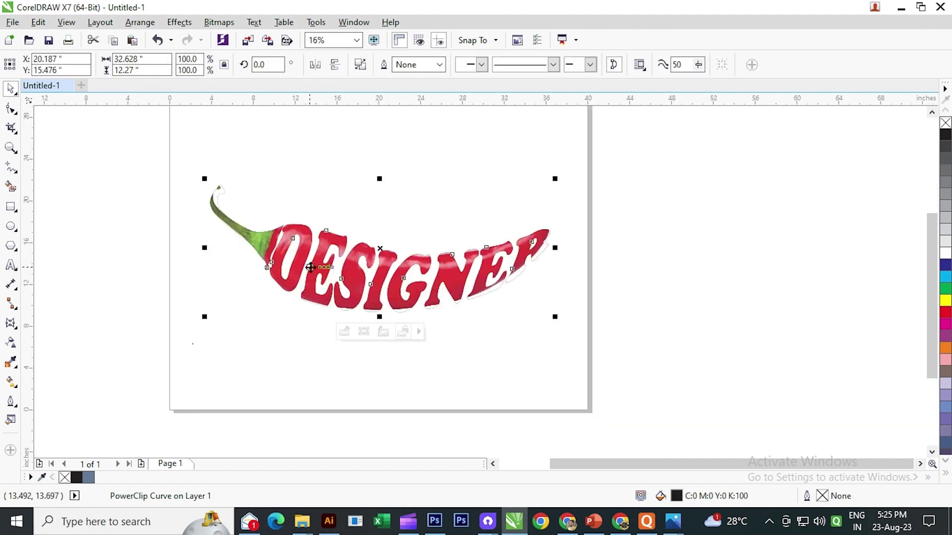
Open the PowerClip contents for editing and move the chili photo to about X 20.4, Y 15.2 inches to fit the stem outline.
click(344, 332)
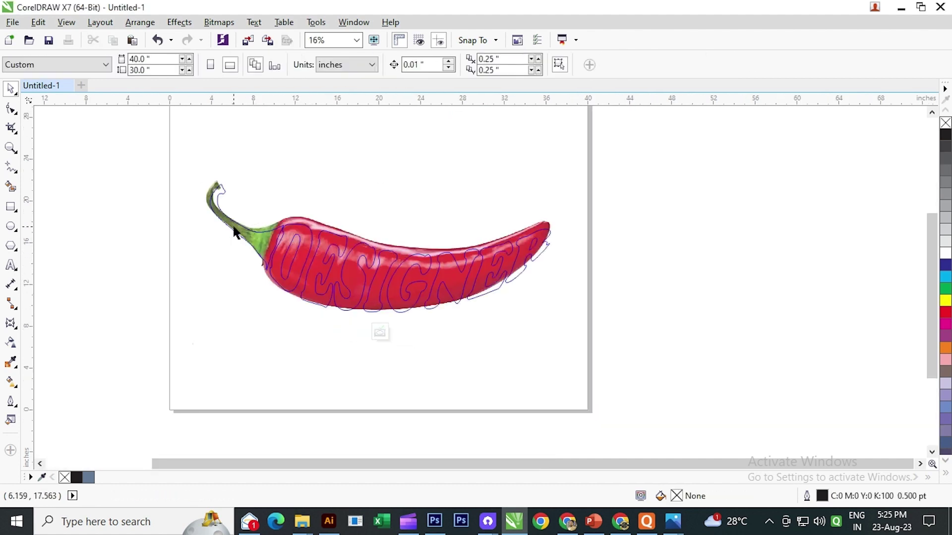
scroll(235, 232, up, 1)
click(267, 242)
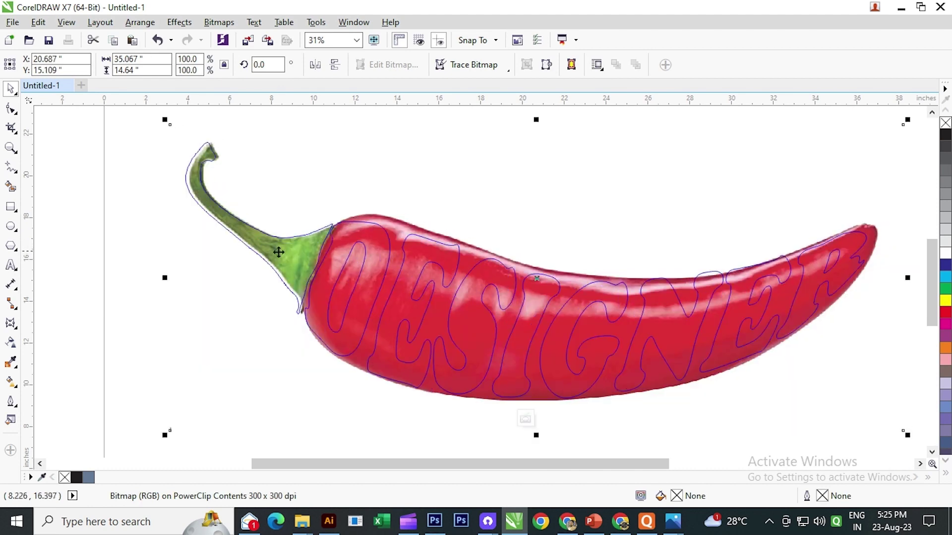
drag(283, 253, 314, 271)
scroll(283, 255, up, 1)
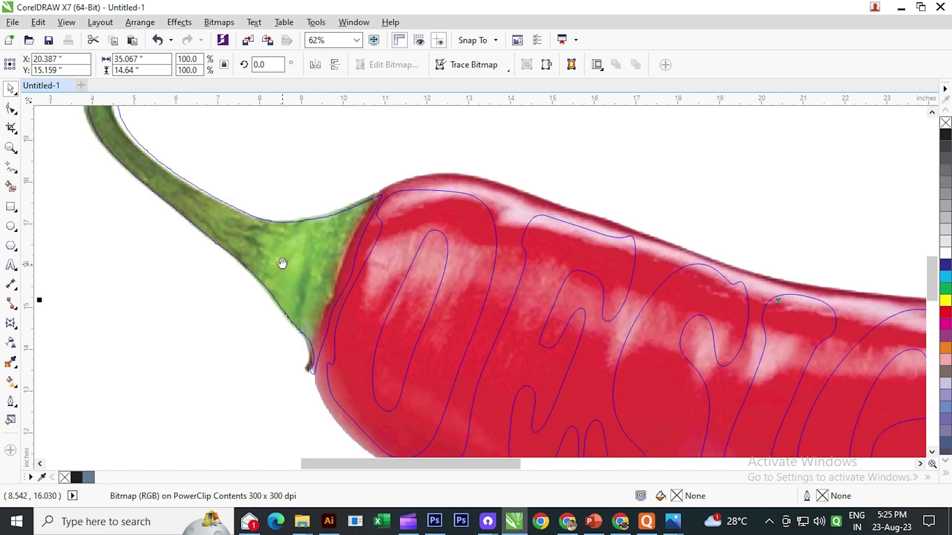
Fine-tune the clipped chili photo to about X 20.5, Y 15.1 inches so the stem's base fits the outline's tip.
scroll(282, 263, down, 1)
scroll(288, 268, up, 2)
drag(314, 296, 318, 185)
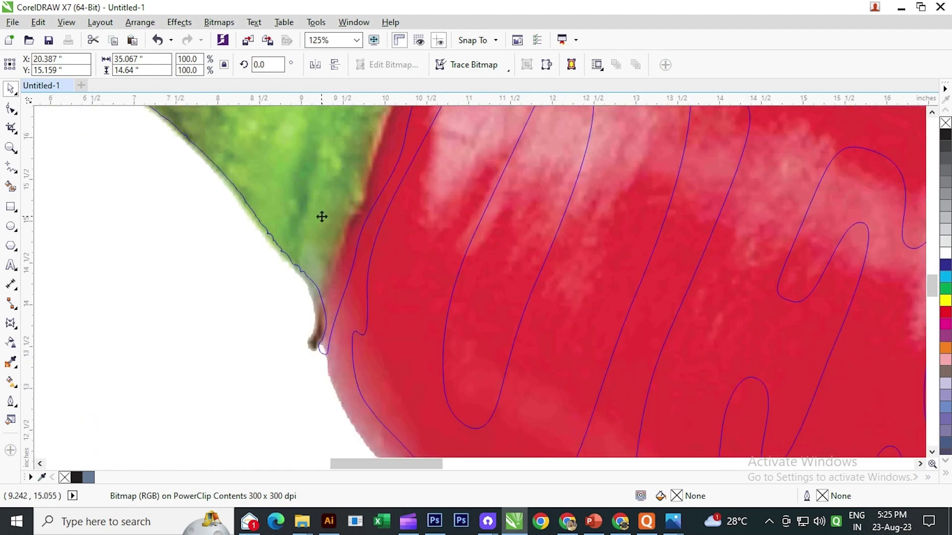
mouse_move(322, 217)
mouse_down()
mouse_move(332, 217)
mouse_move(327, 231)
mouse_up()
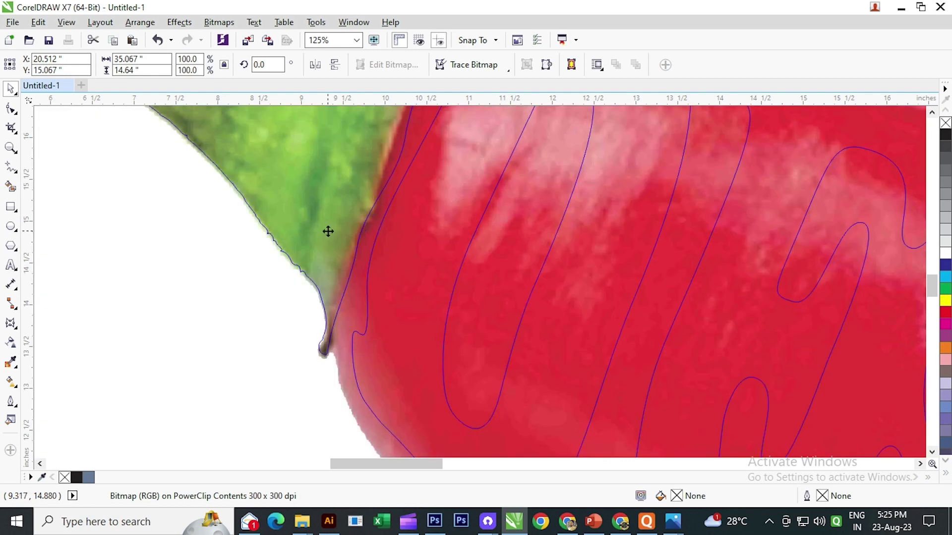
Try enlarging the clipped chili photo to 101.9 percent and undo the scaling.
scroll(328, 236, down, 2)
scroll(233, 140, up, 2)
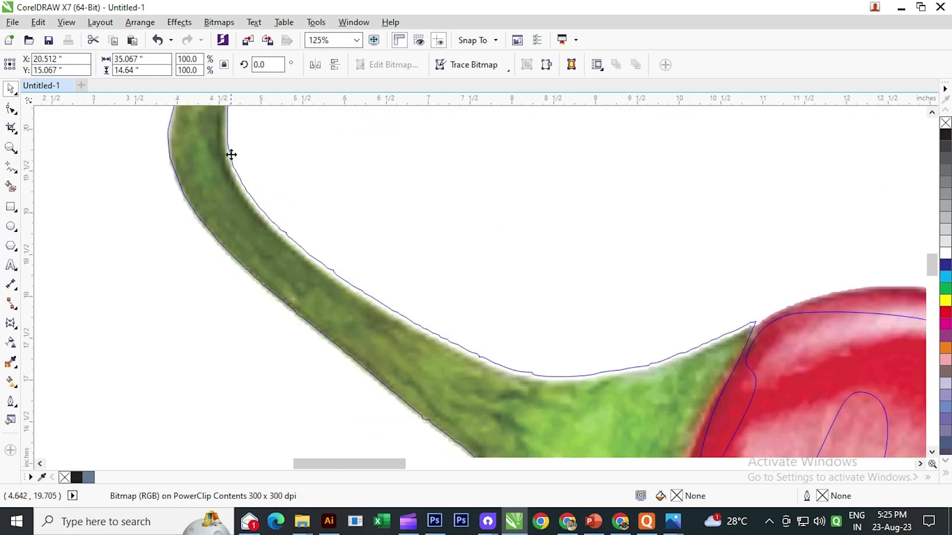
scroll(236, 174, down, 2)
drag(611, 268, 365, 168)
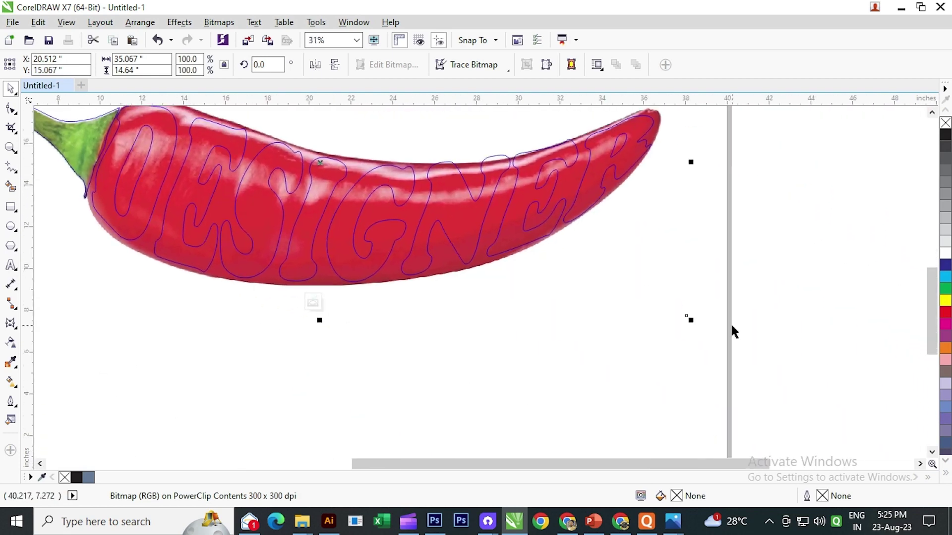
drag(693, 322, 698, 323)
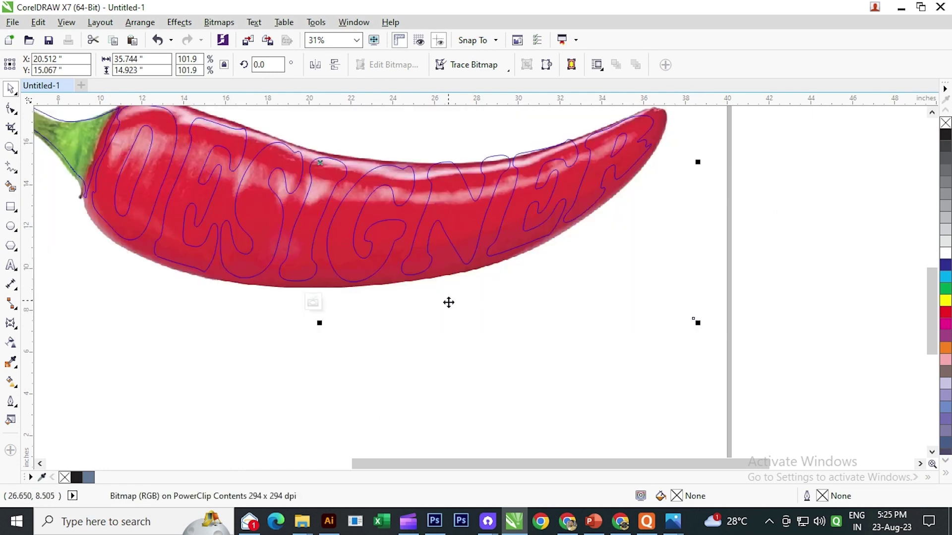
scroll(449, 302, down, 1)
scroll(299, 238, up, 1)
key(ctrl+z)
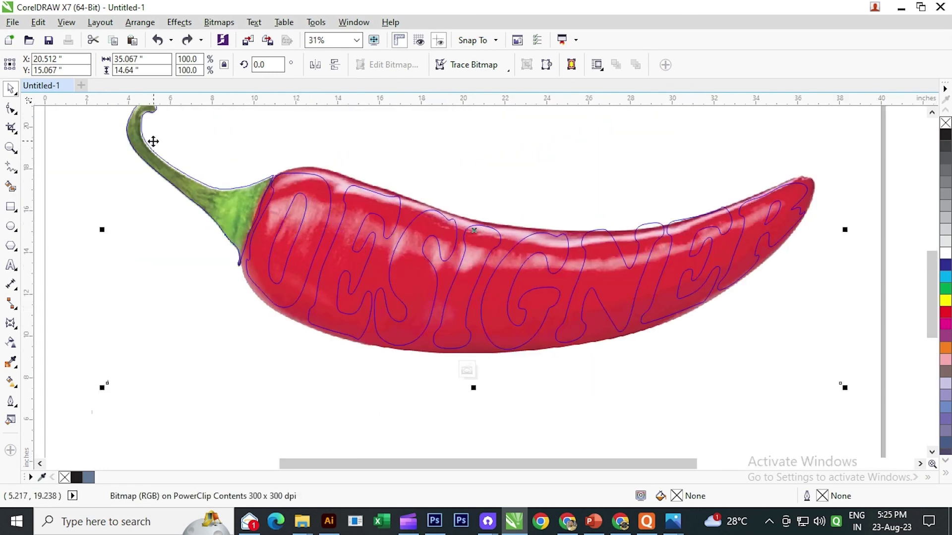
Move the clipped chili photo to about X 20.54, Y 15.13 inches to fit the stem outline and finish editing the PowerClip.
scroll(229, 221, up, 4)
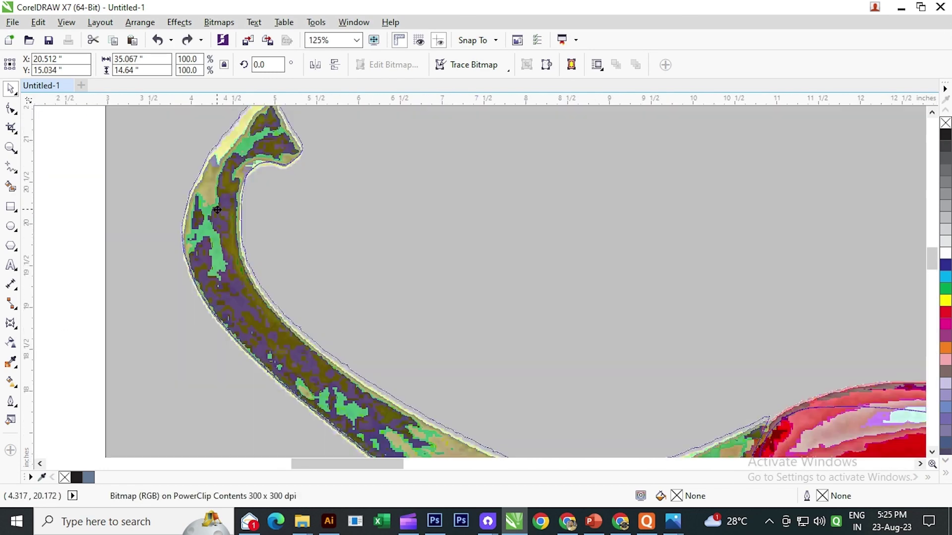
drag(217, 209, 220, 201)
scroll(207, 202, down, 3)
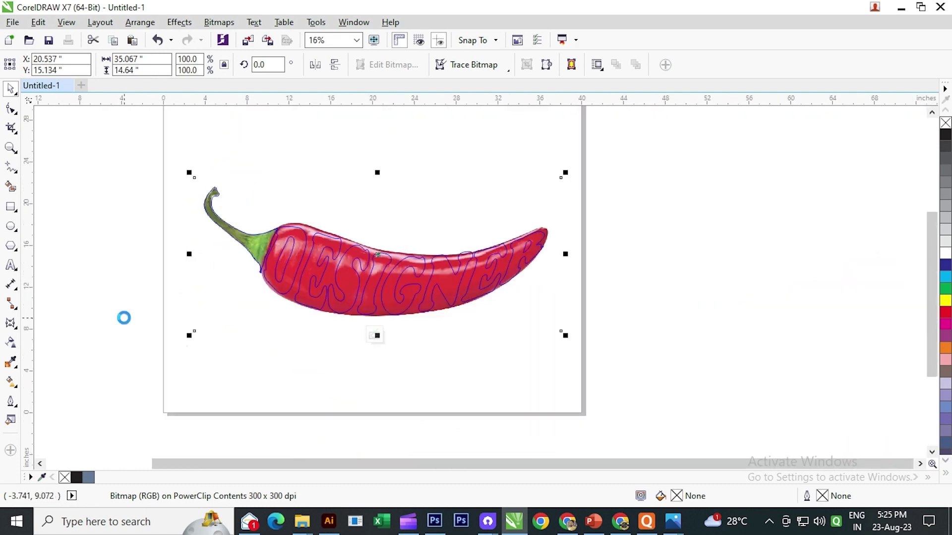
ctrl+click(123, 318)
click(172, 301)
drag(336, 271, 341, 291)
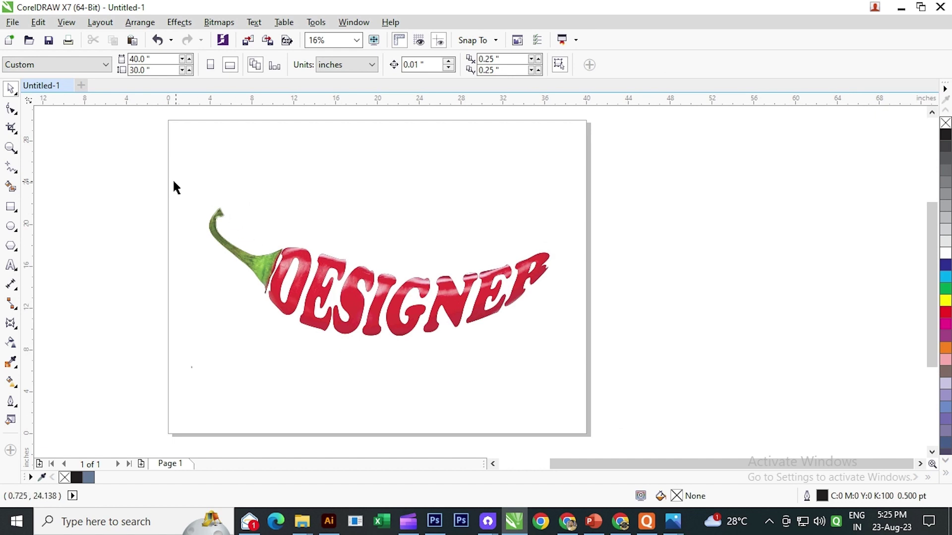
Reposition the chili-filled DESIGNER shape by eye in the upper part of the page.
drag(174, 187, 573, 365)
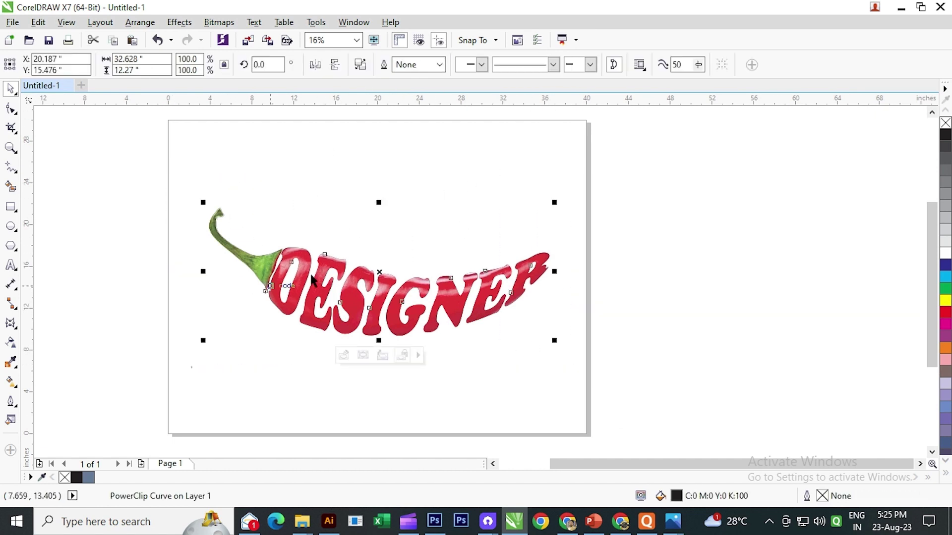
click(403, 289)
drag(401, 290, 343, 270)
key(Escape)
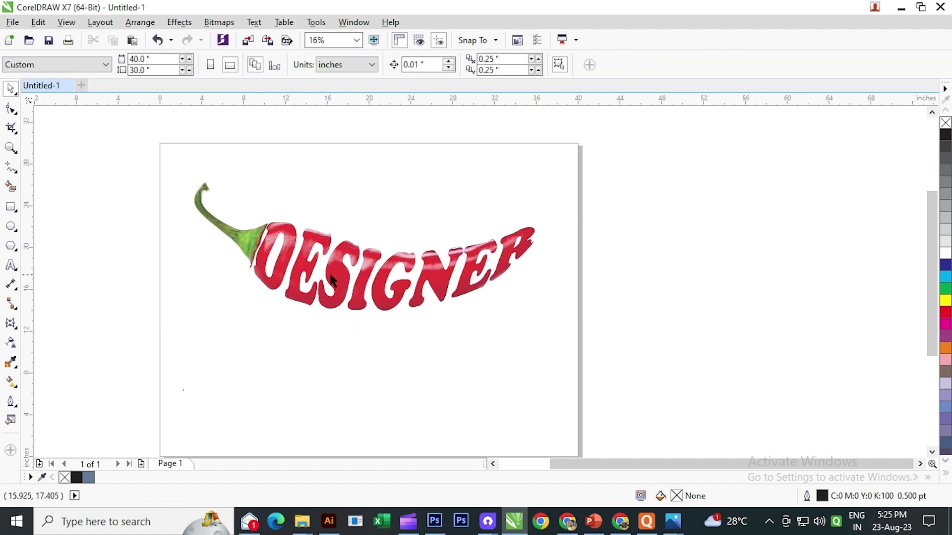
click(346, 279)
scroll(320, 272, down, 1)
click(478, 336)
scroll(338, 274, up, 1)
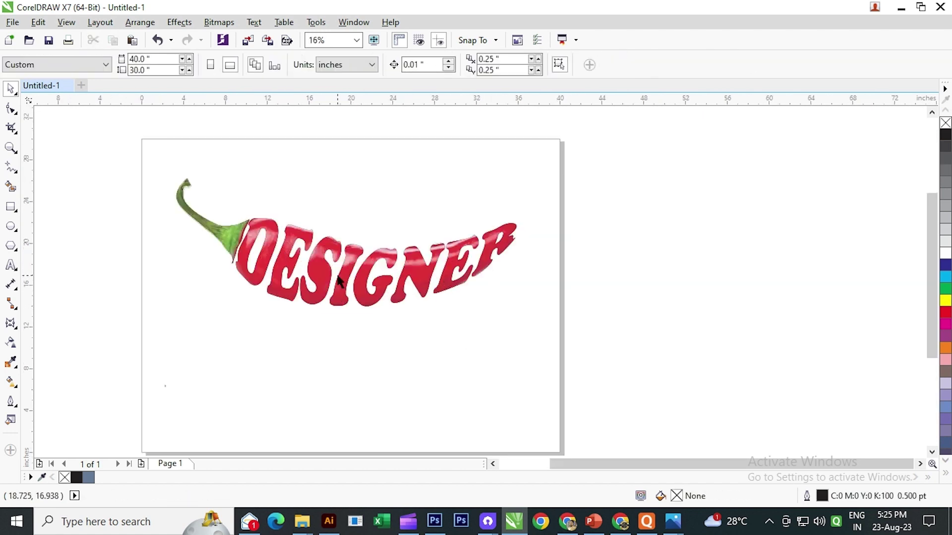
drag(338, 272, 343, 280)
click(488, 292)
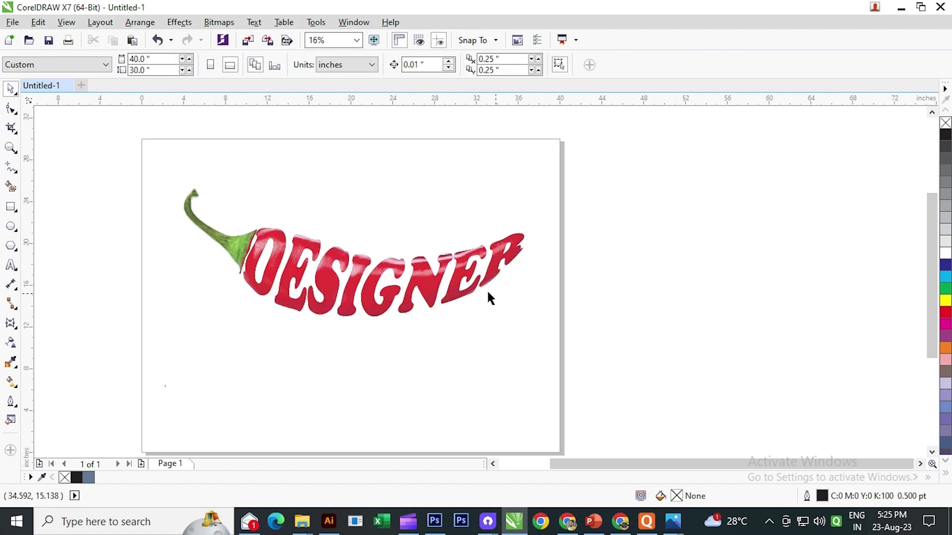
Create a rectangle matching the page size.
double_click(13, 207)
click(11, 89)
click(134, 228)
drag(187, 307, 203, 283)
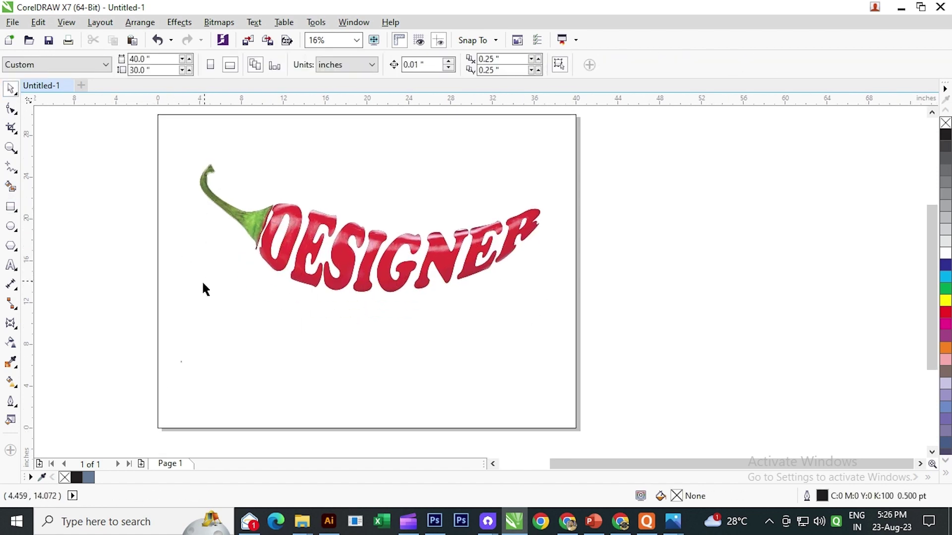
Enlarge the chili-filled DESIGNER shape to about 36.2 inches wide and center it on the page.
click(317, 251)
mouse_move(548, 296)
mouse_down()
mouse_move(562, 317)
mouse_move(565, 302)
mouse_up()
drag(389, 260, 379, 266)
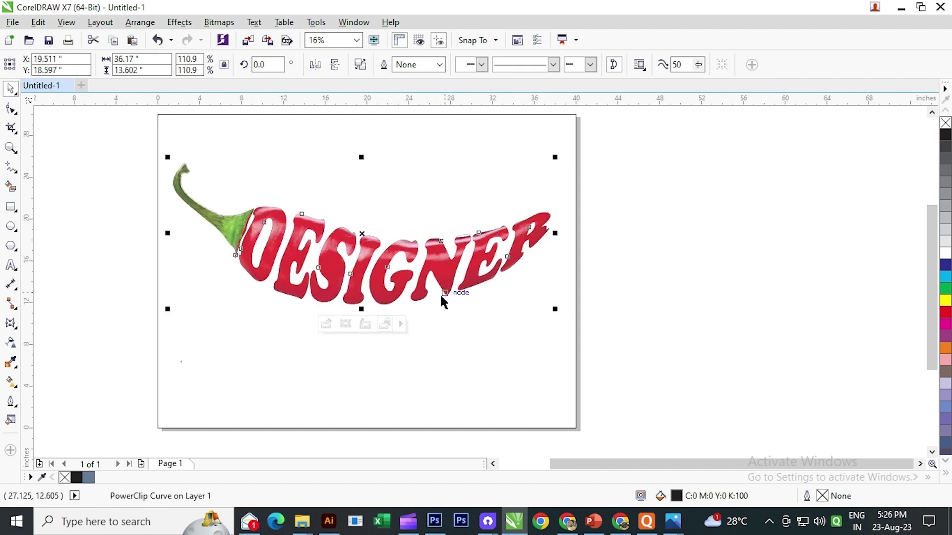
key(p)
click(627, 313)
drag(552, 336, 548, 357)
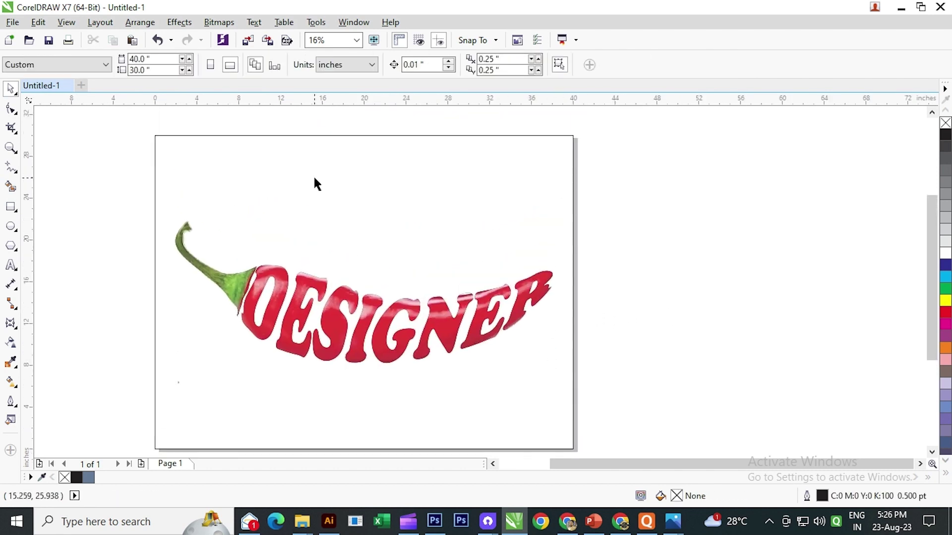
Shorten the page-sized rectangle from its upper edge to about 23.1 inches high and set the page height to 23 inches.
click(319, 174)
drag(363, 130, 362, 206)
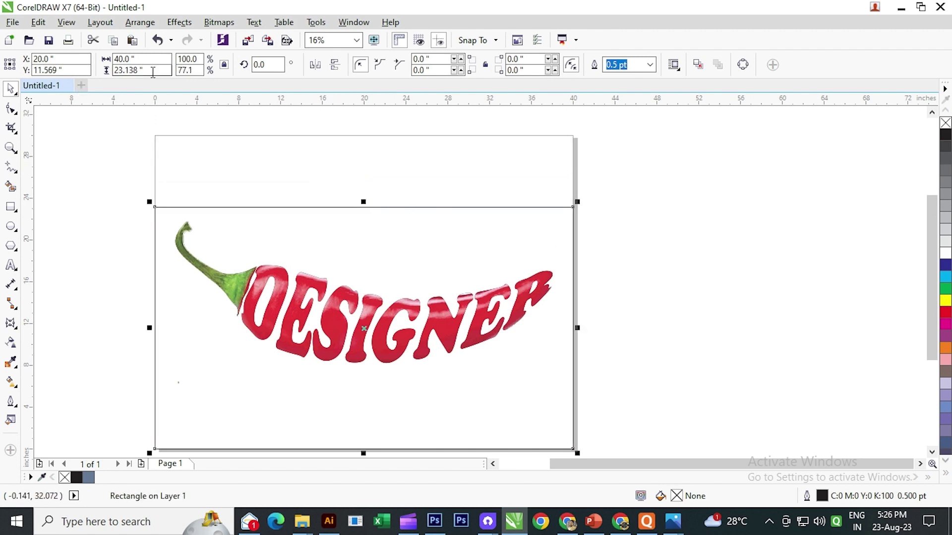
click(157, 110)
drag(155, 71, 63, 85)
text(23)
key(Return)
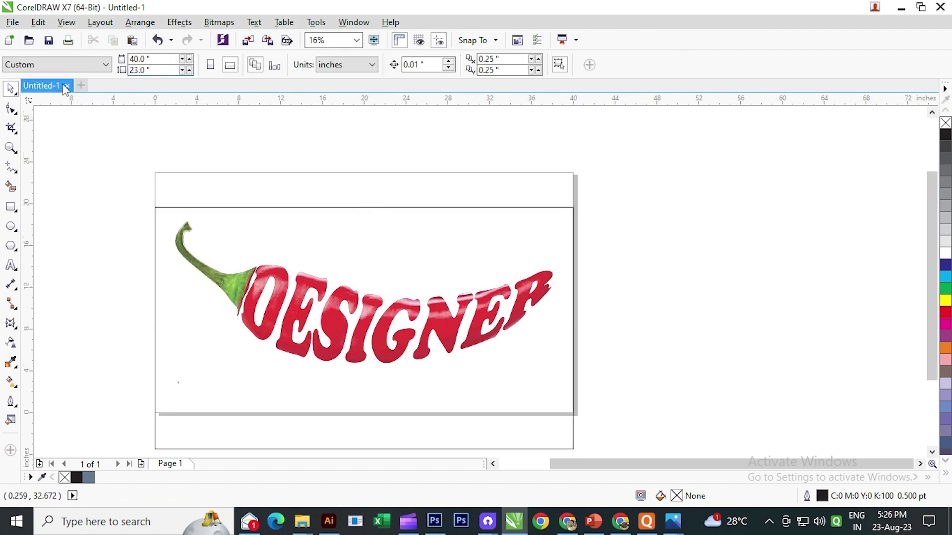
Set the rectangle's height to 23 inches and center it on the page.
click(291, 207)
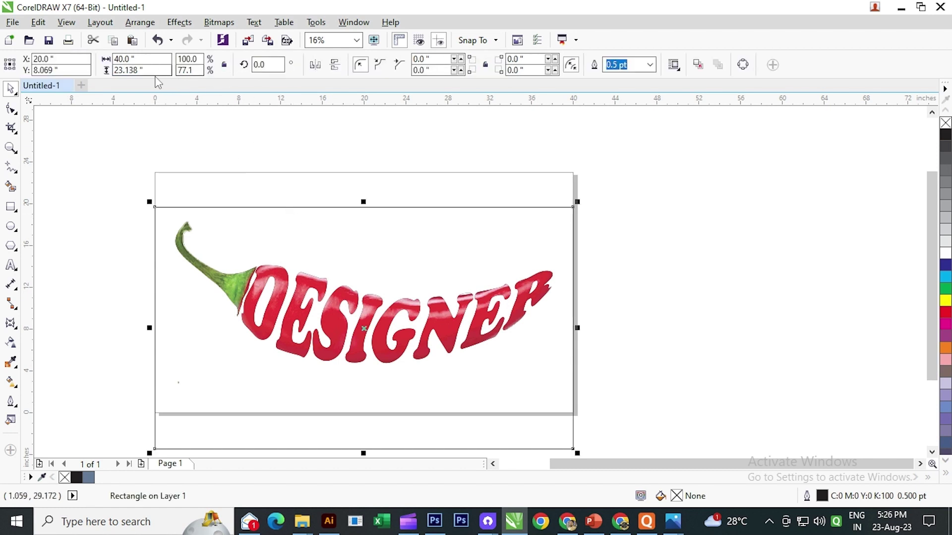
drag(152, 68, 77, 70)
text(23)
key(Return)
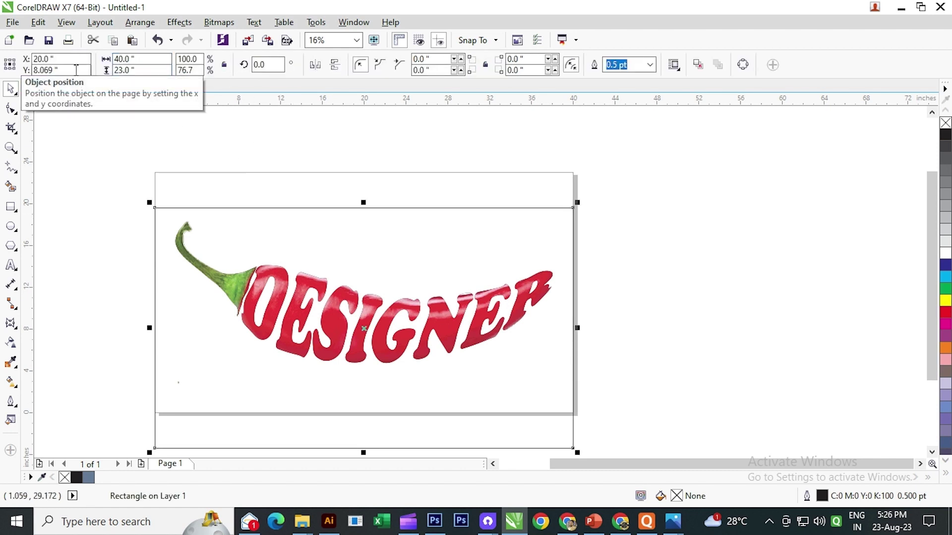
key(p)
click(64, 231)
key(F5)
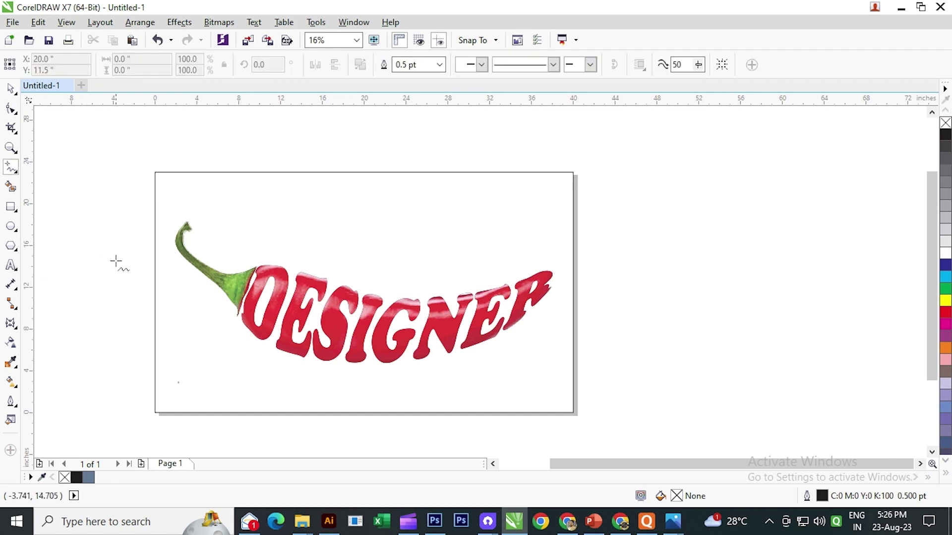
click(10, 89)
scroll(94, 163, up, 1)
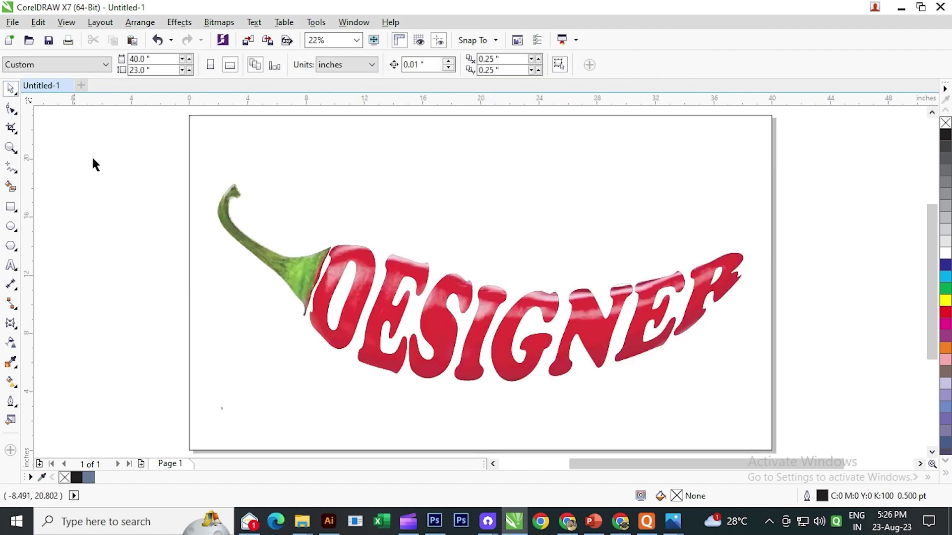
Apply a horizontal drop shadow to the chili-filled DESIGNER shape, from the stem to the tip of the R.
click(341, 263)
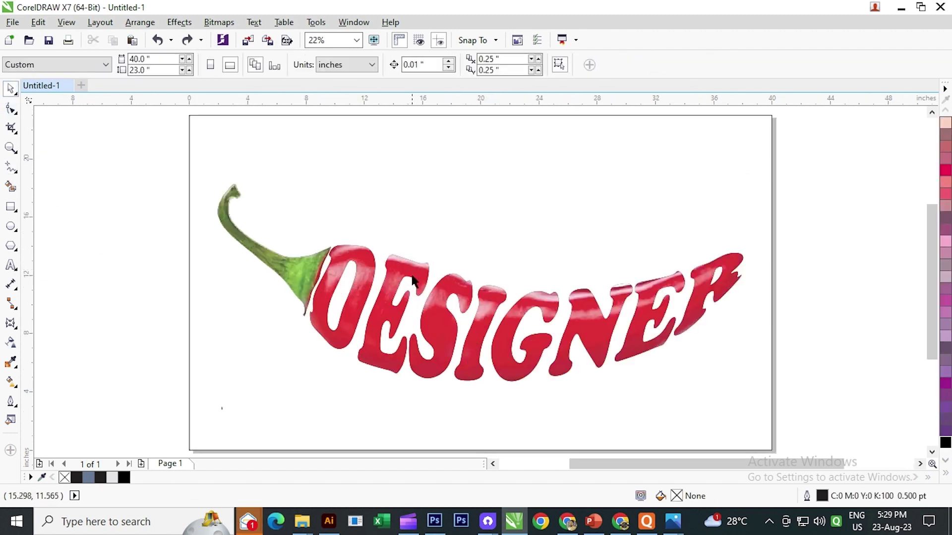
click(360, 269)
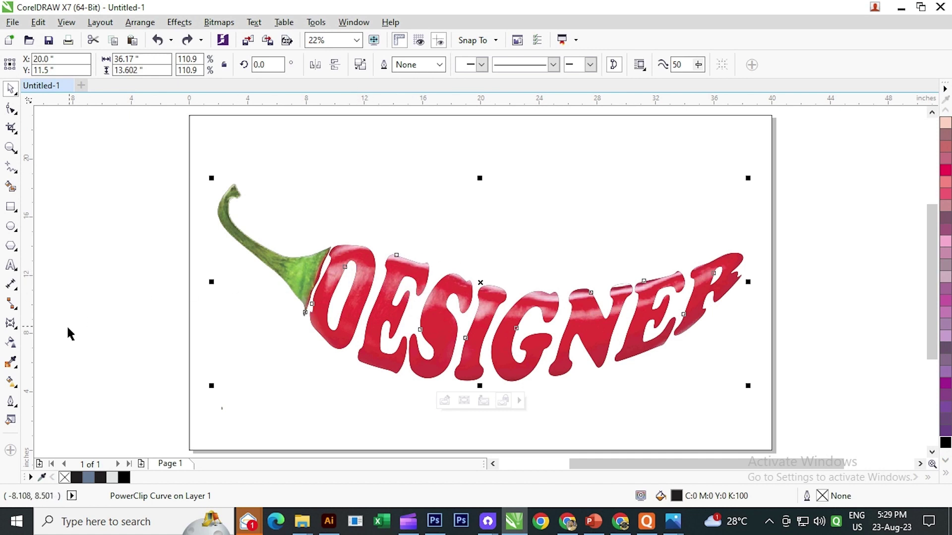
click(10, 325)
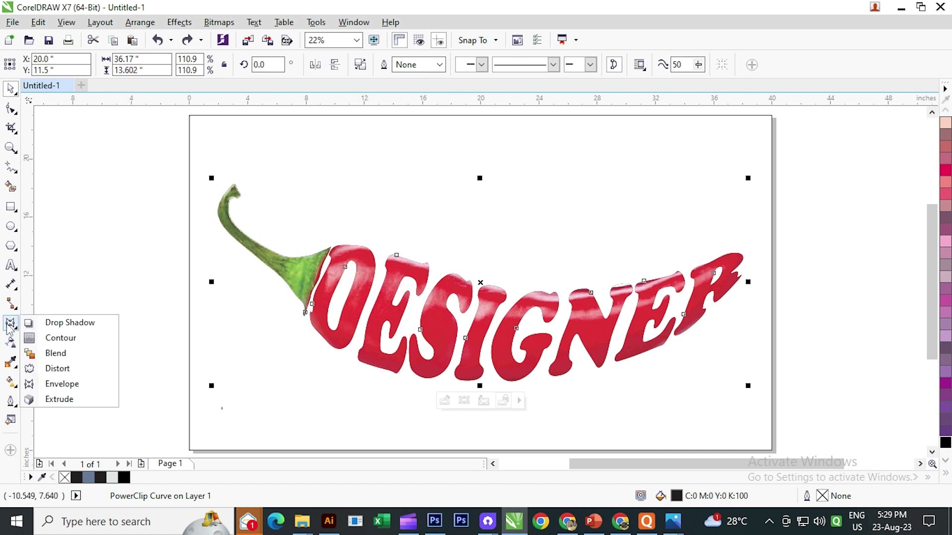
click(75, 323)
drag(224, 192, 734, 284)
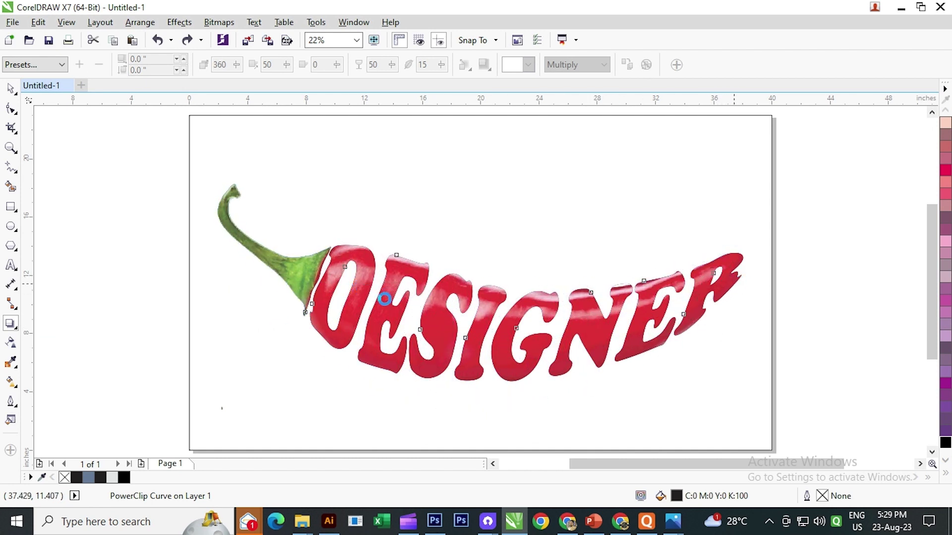
drag(507, 299, 420, 275)
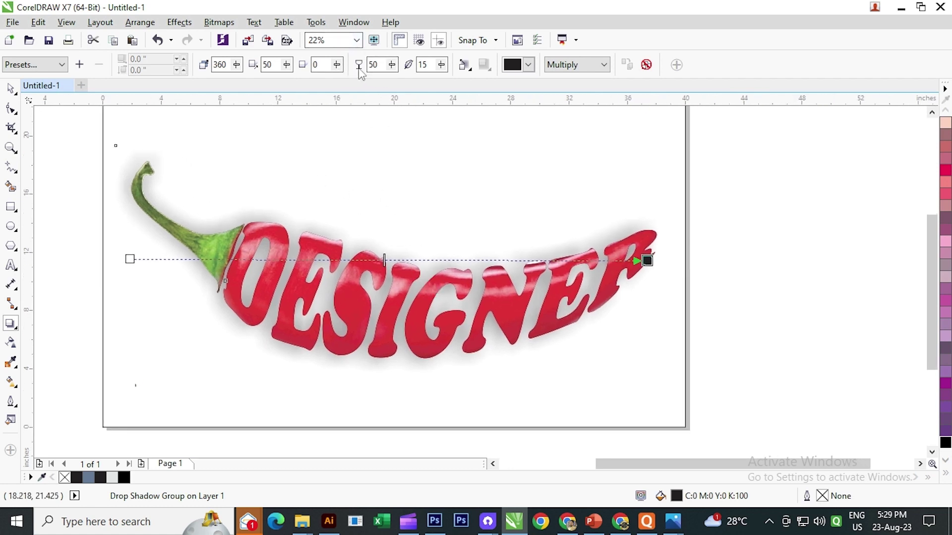
Try a drop shadow direction of -152 and set the direction to 0.
click(236, 65)
drag(232, 80, 193, 81)
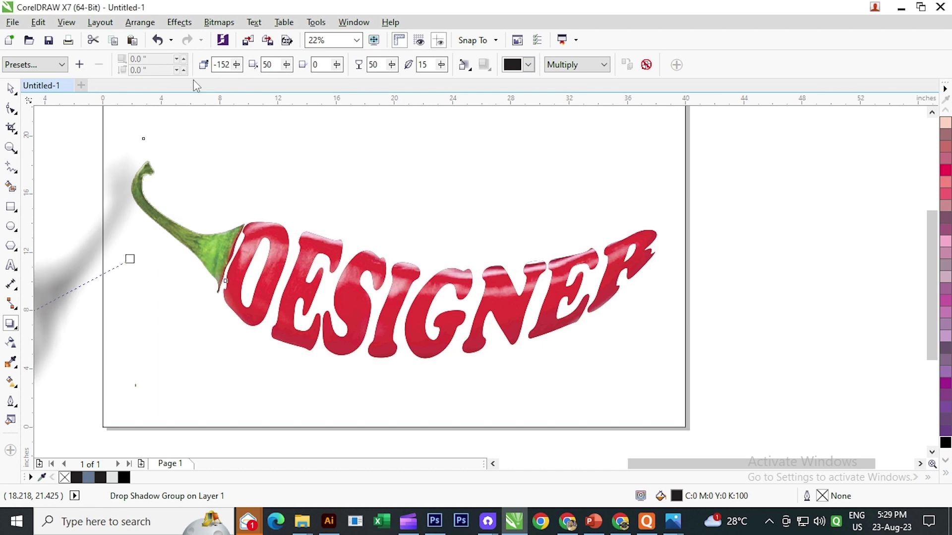
click(236, 66)
click(247, 83)
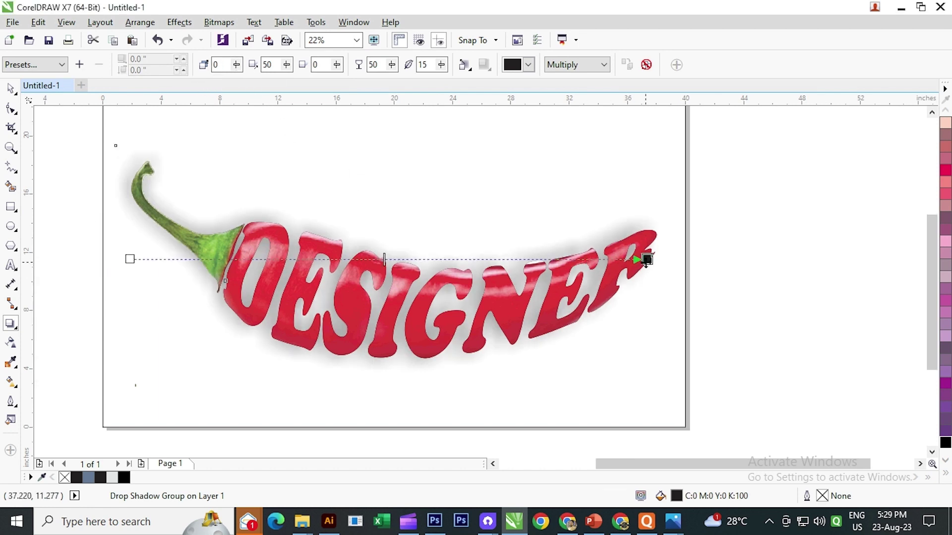
Increase the drop shadow's extent so it reaches slightly past the final R.
click(286, 65)
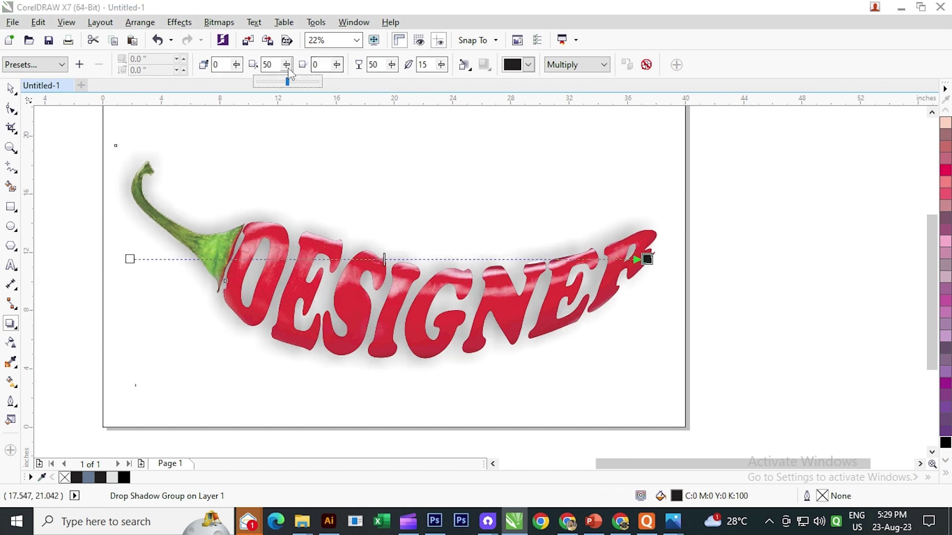
drag(287, 81, 280, 82)
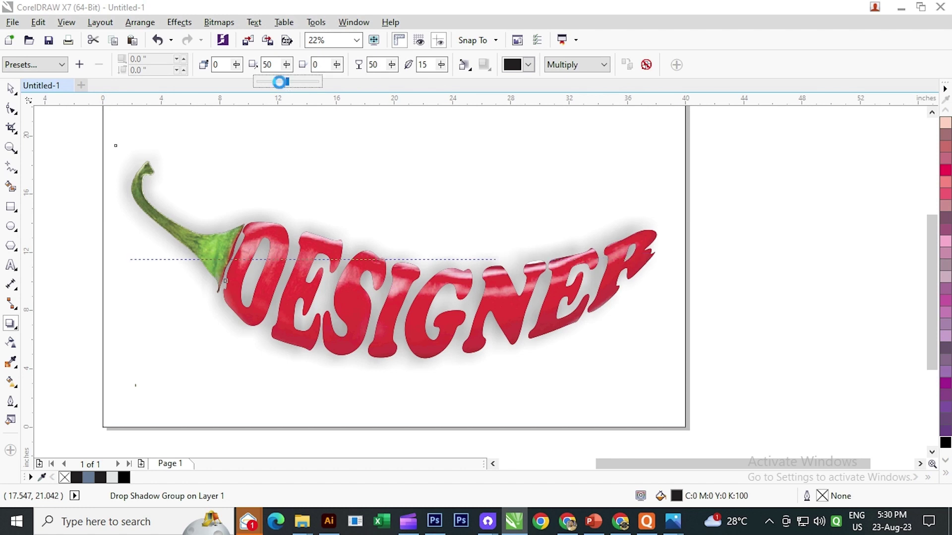
click(287, 66)
click(298, 83)
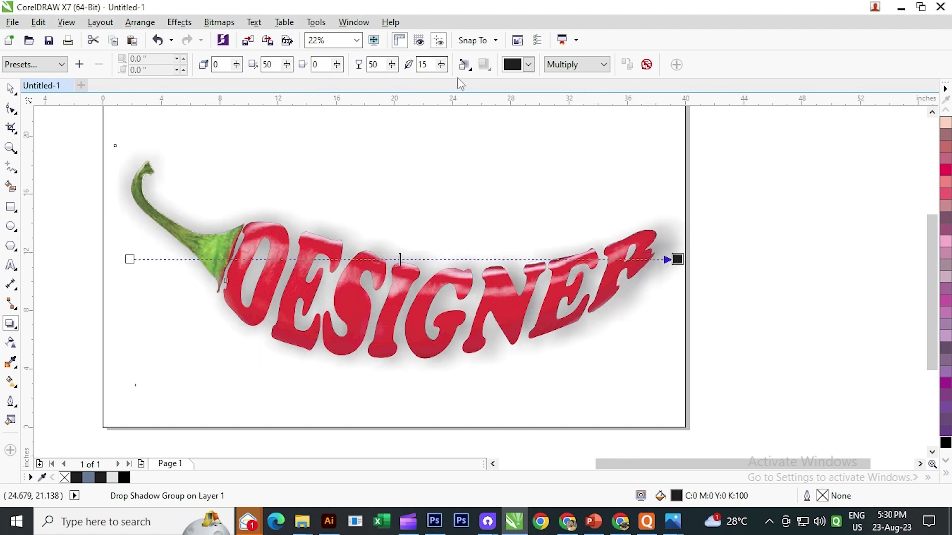
Set the drop shadow's feathering to 8.
click(442, 65)
drag(442, 81, 440, 80)
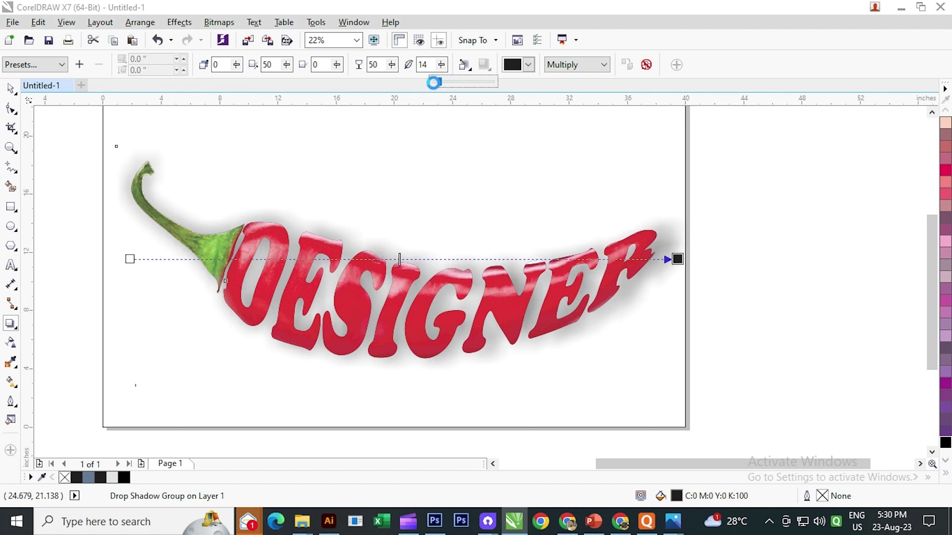
double_click(428, 63)
text(8)
key(Return)
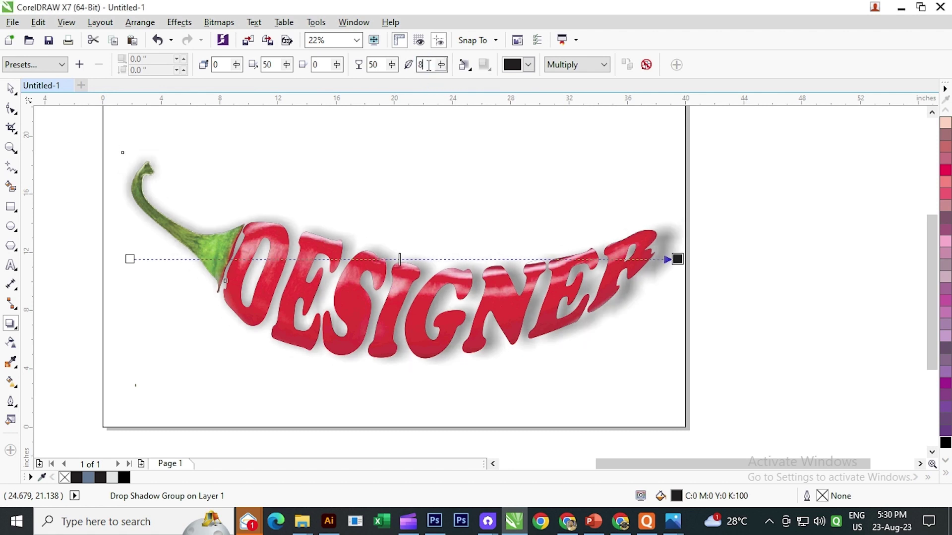
Set the drop shadow's opacity to 70.
double_click(383, 65)
text(70)
key(Return)
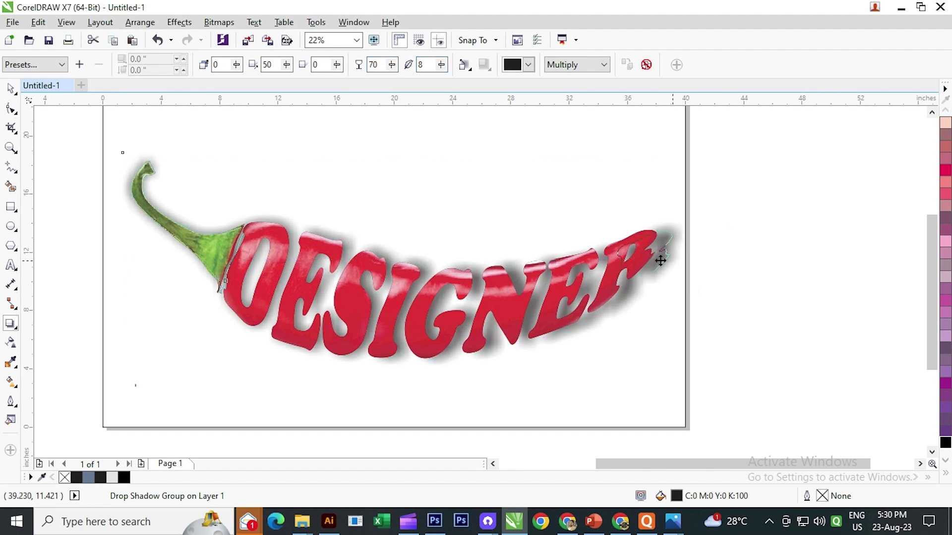
Pull the drop shadow's end back to the tip of the R and set its opacity to 60.
drag(660, 261, 654, 260)
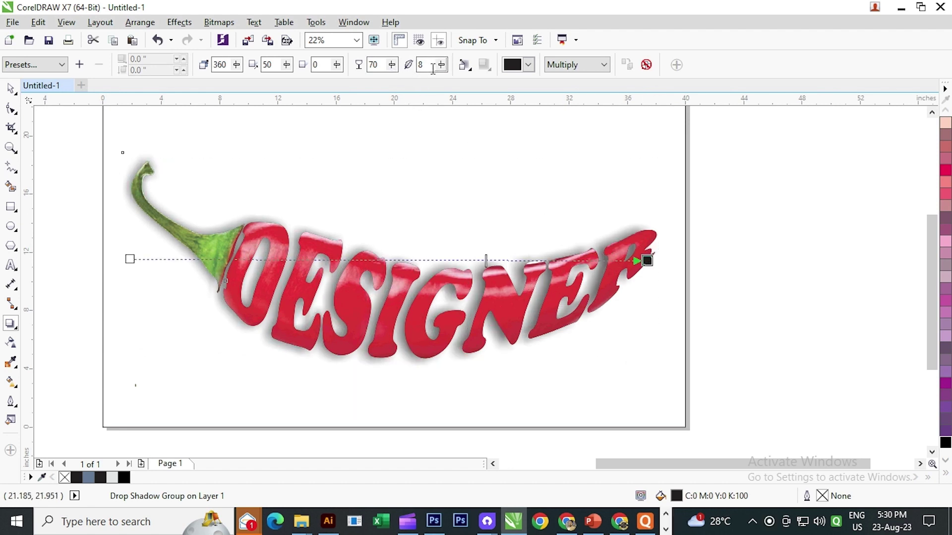
double_click(379, 65)
text(60)
key(Return)
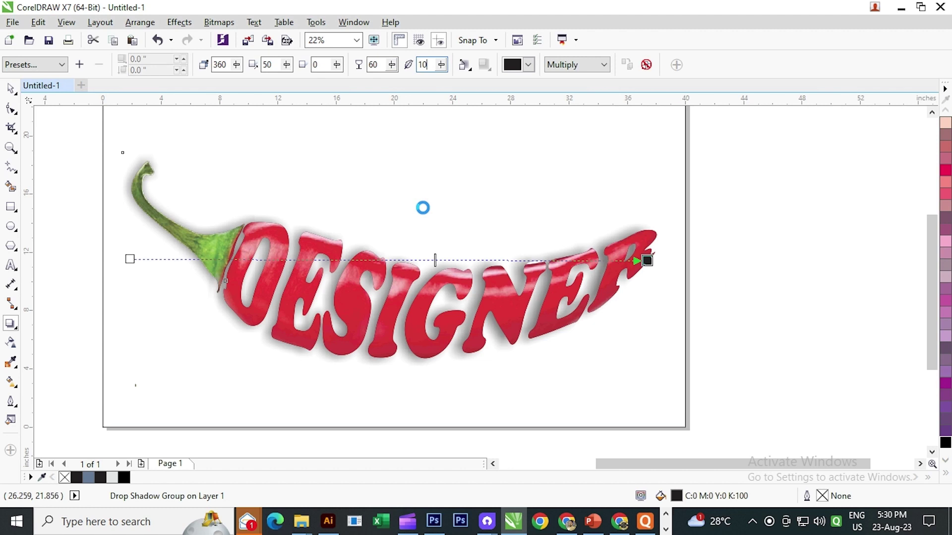
Set the drop shadow's feathering to 10 and its opacity to 50.
click(431, 62)
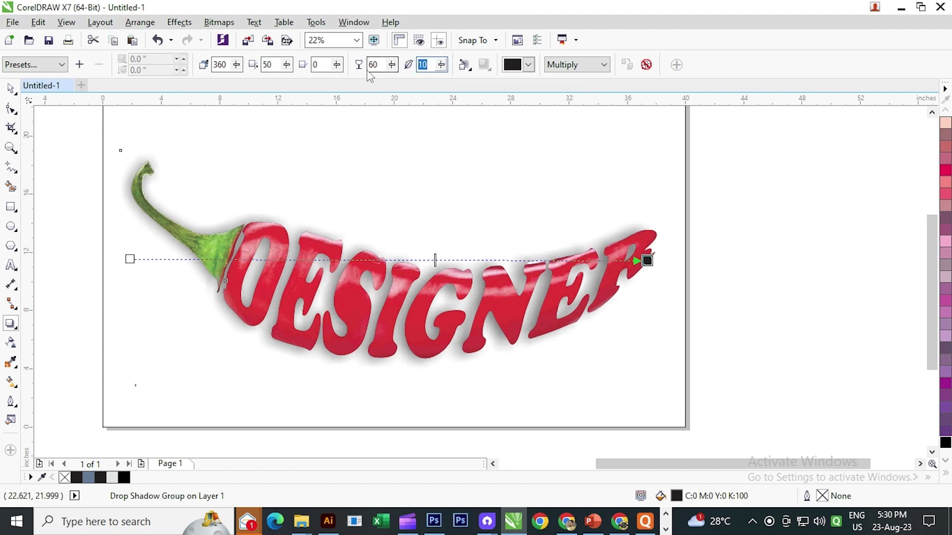
drag(383, 65, 353, 68)
text(50)
key(Return)
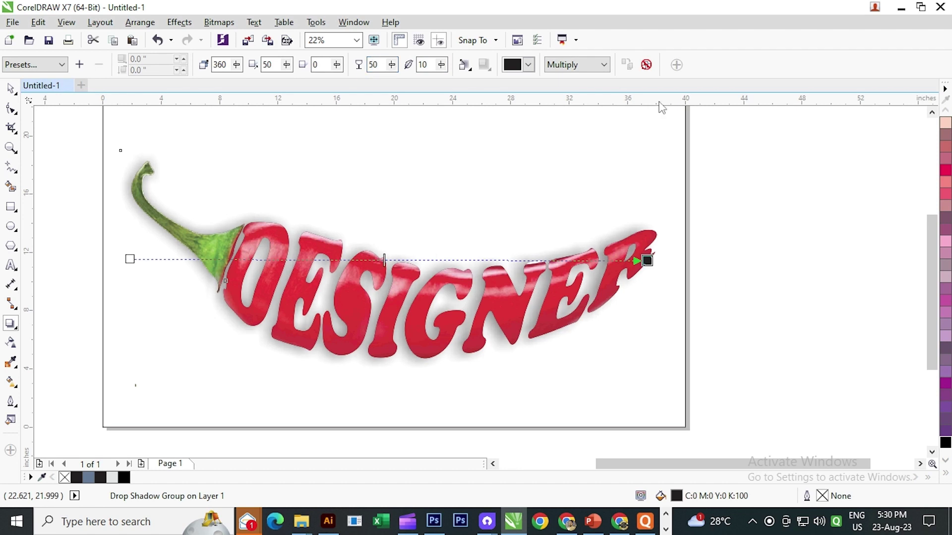
click(9, 90)
click(745, 331)
scroll(432, 279, down, 2)
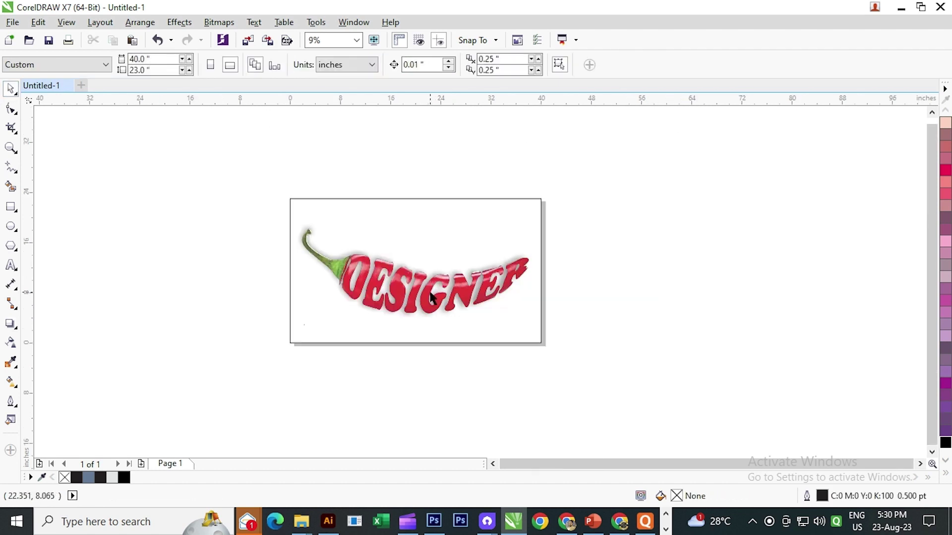
Reselect the lettering's drop shadow and set its opacity to 40.
click(431, 297)
scroll(425, 278, up, 2)
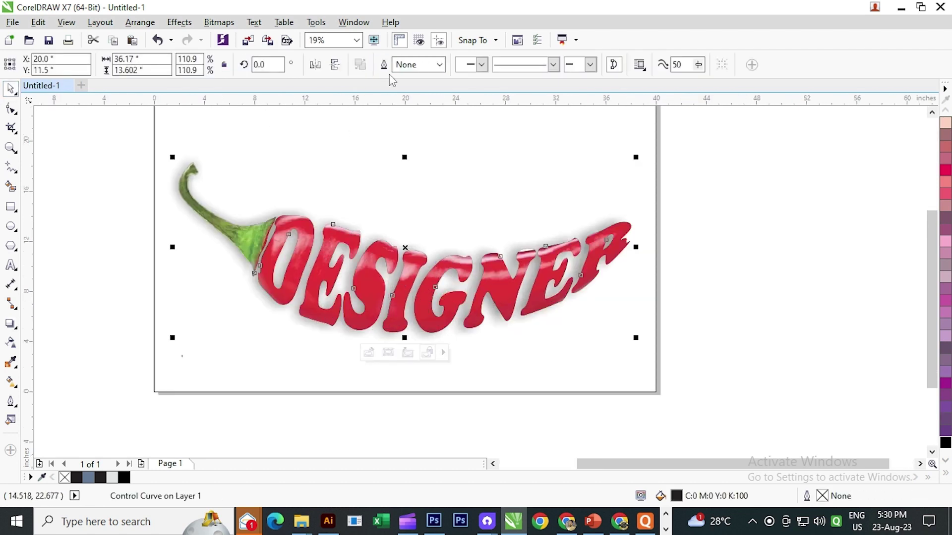
click(10, 323)
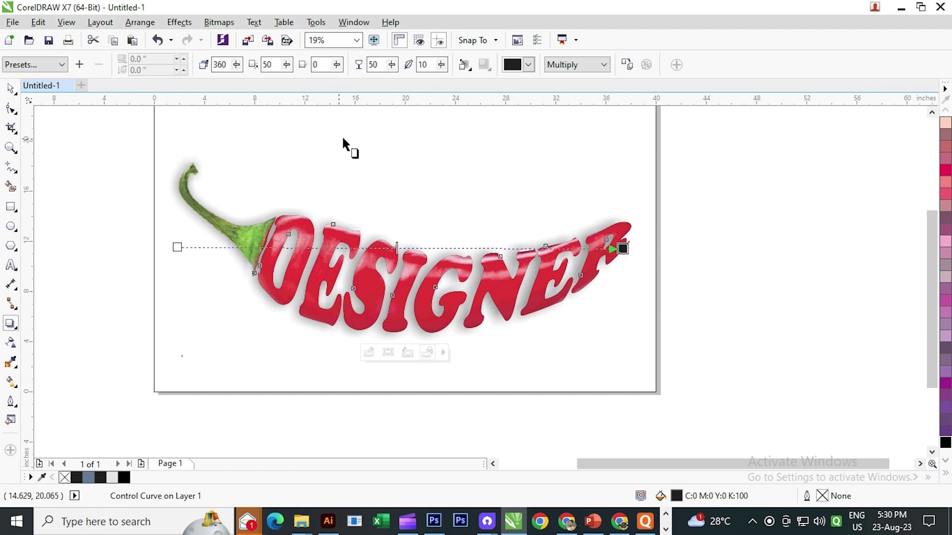
double_click(380, 66)
text(40)
key(Return)
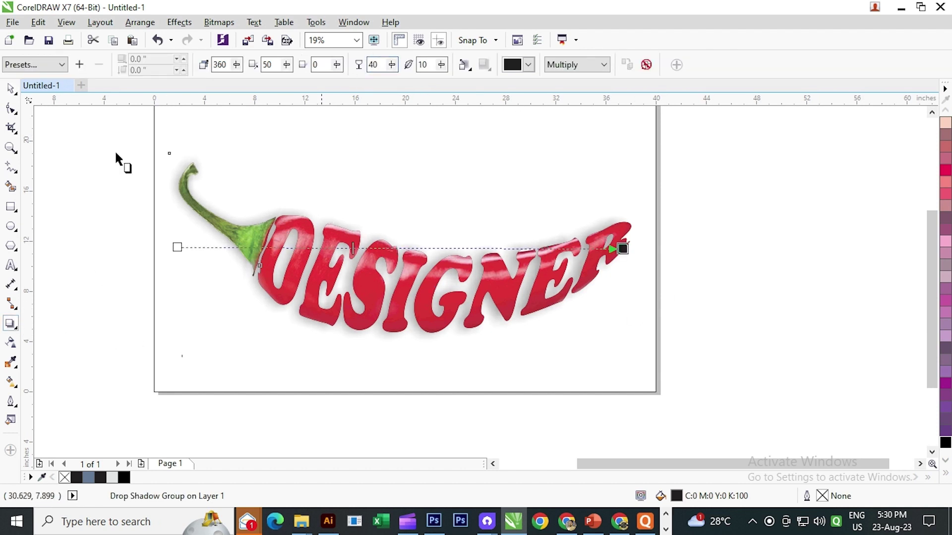
click(10, 89)
click(433, 308)
drag(433, 307, 428, 352)
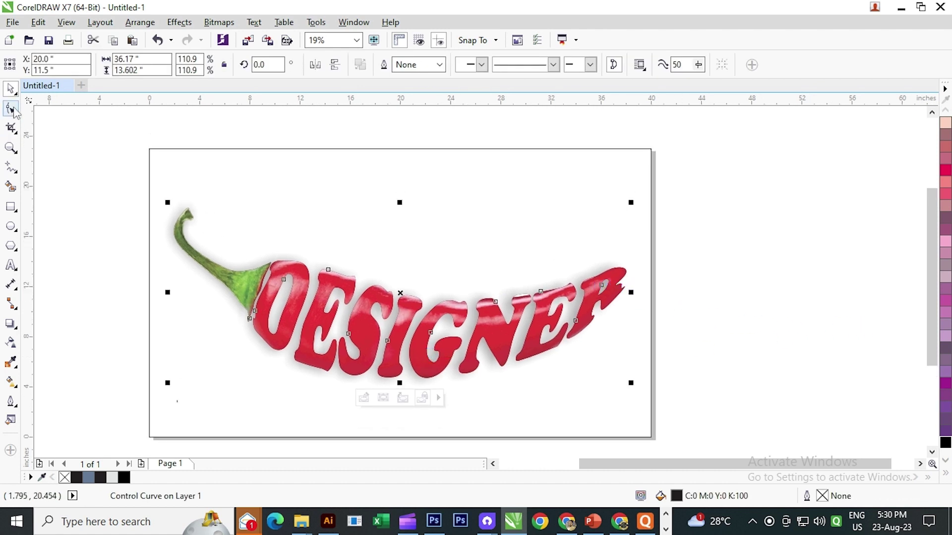
Sketch a flat ellipse about 27.3 by 1.8 inches below the page, fill it black and remove its outline.
click(64, 258)
drag(280, 341, 253, 272)
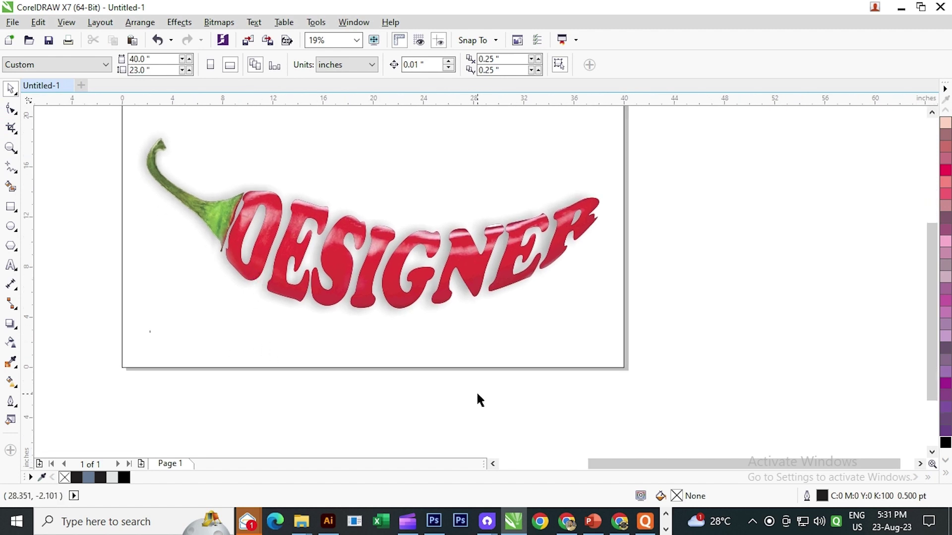
scroll(476, 395, up, 1)
click(333, 276)
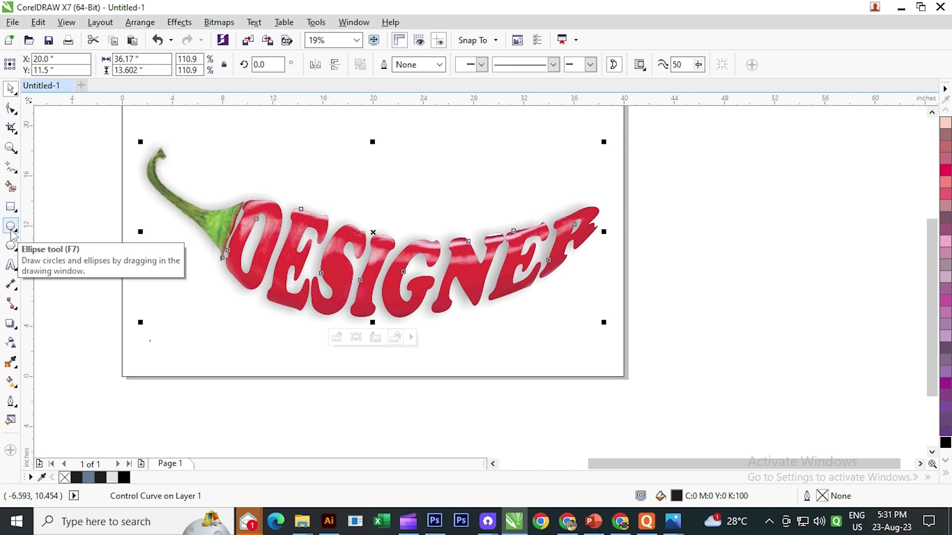
click(11, 229)
drag(190, 407, 533, 432)
click(125, 478)
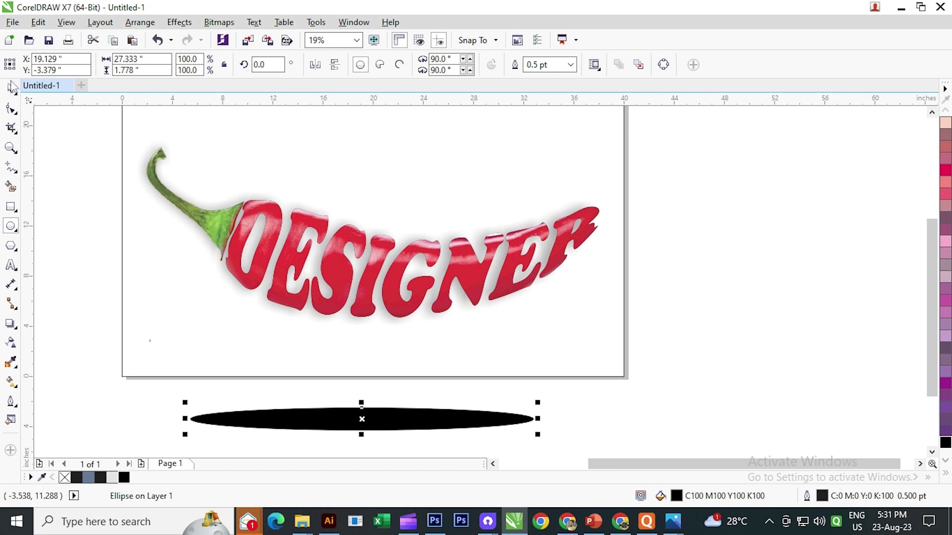
click(11, 90)
right_click(65, 477)
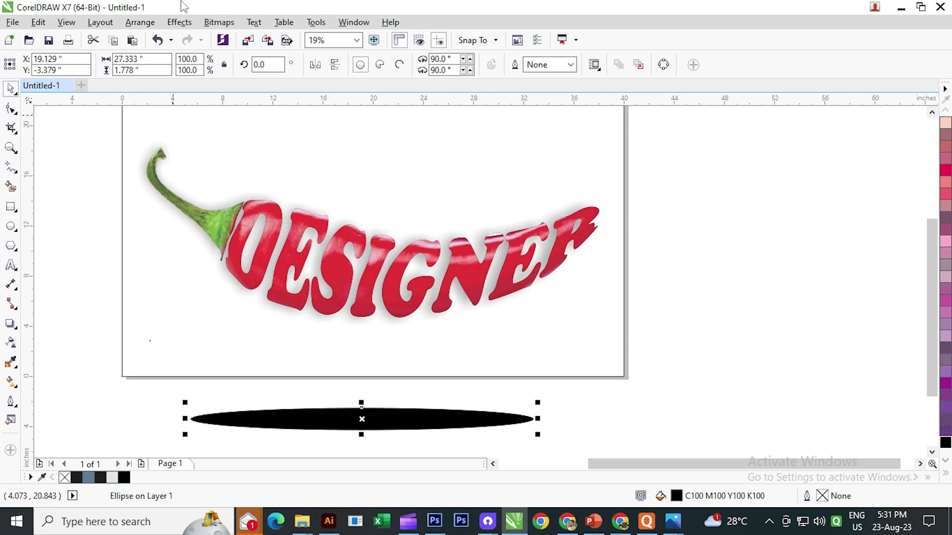
Convert the black ellipse to a 400 dpi CMYK bitmap with anti-aliasing and a transparent background.
click(219, 22)
click(237, 38)
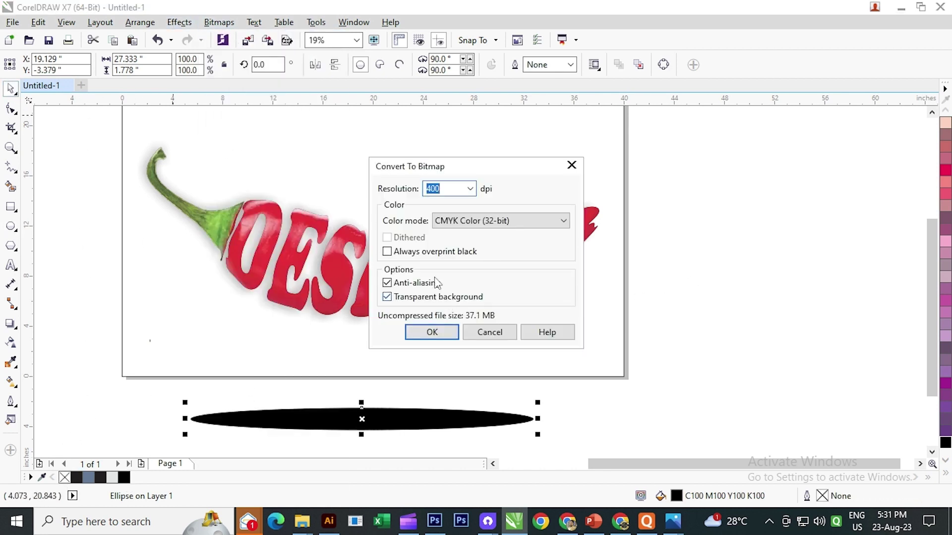
click(426, 334)
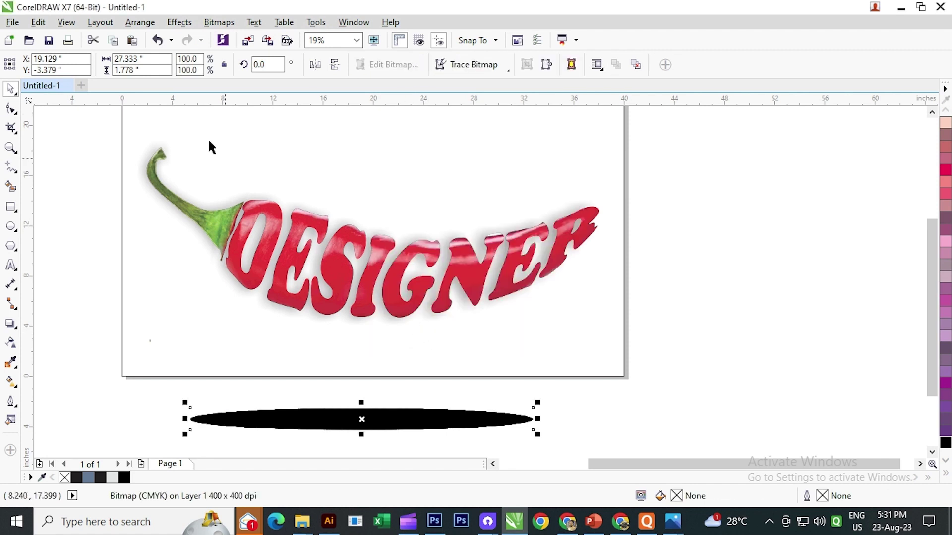
Apply a Gaussian Blur with a radius of 180 pixels to the ellipse bitmap.
click(219, 22)
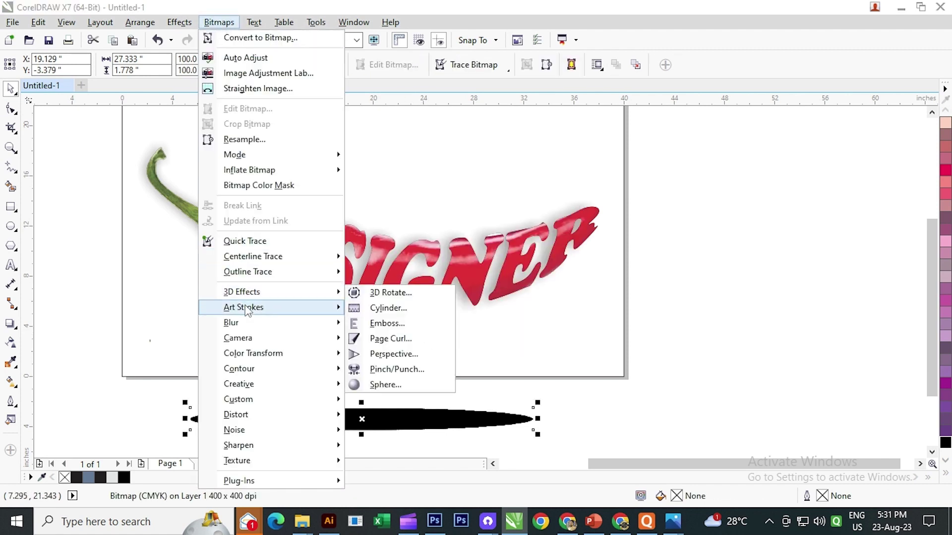
mouse_move(250, 324)
click(403, 339)
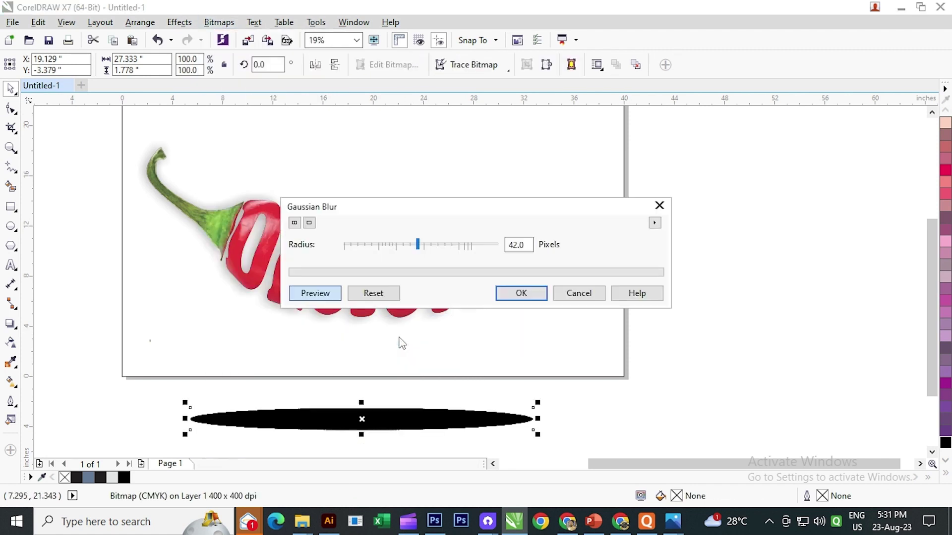
click(453, 248)
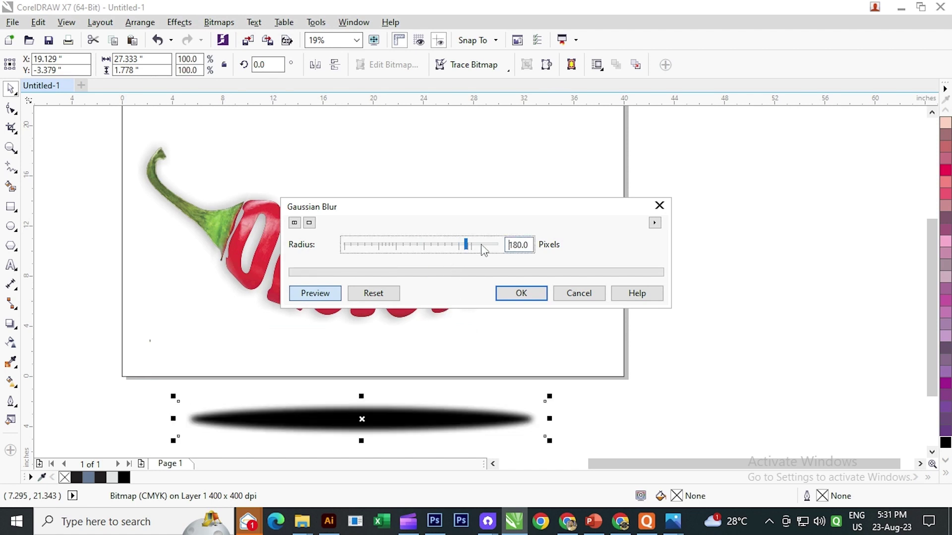
click(518, 293)
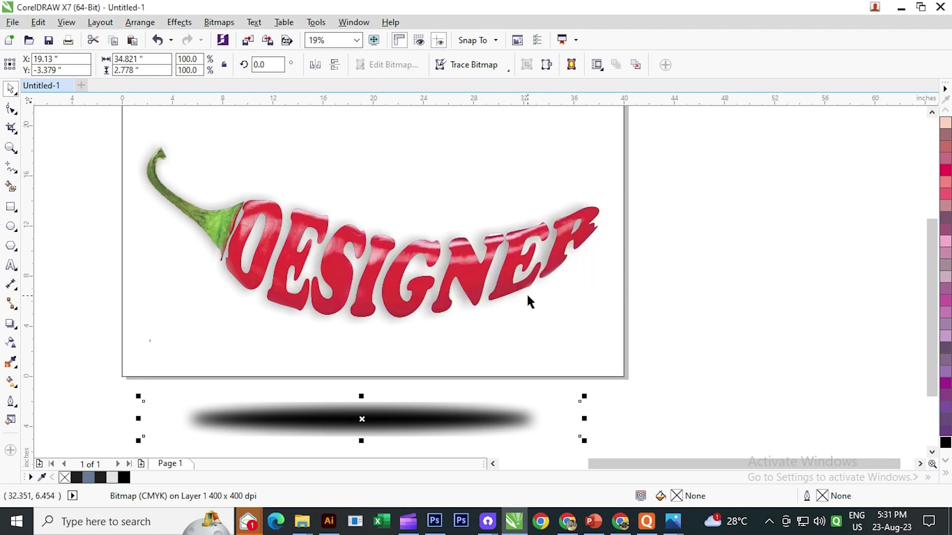
Give the blurred ellipse a uniform transparency strong enough to leave only a light gray shadow.
click(11, 343)
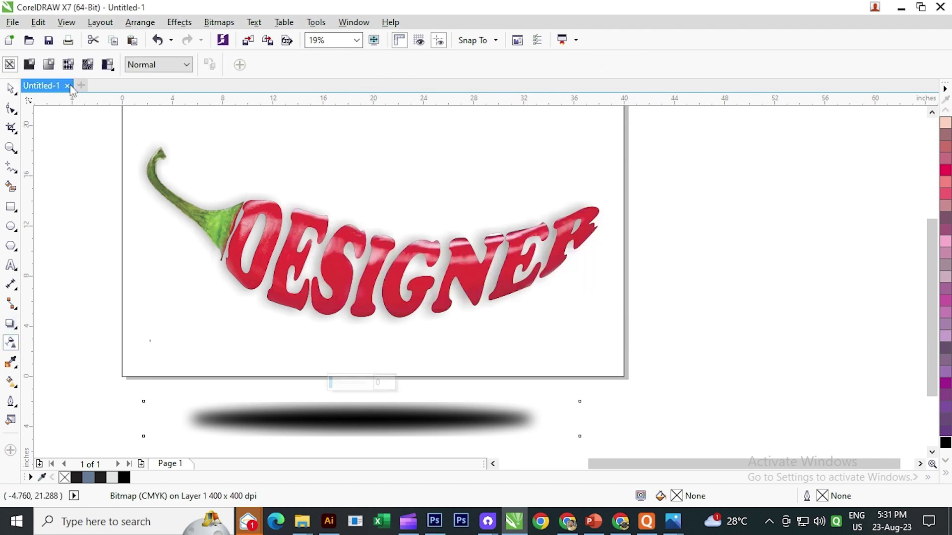
click(353, 382)
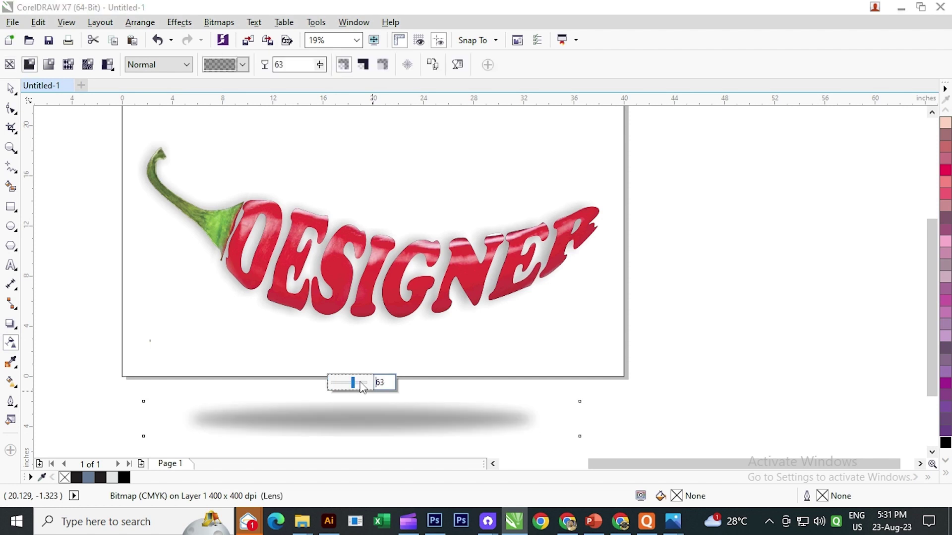
click(360, 382)
click(11, 89)
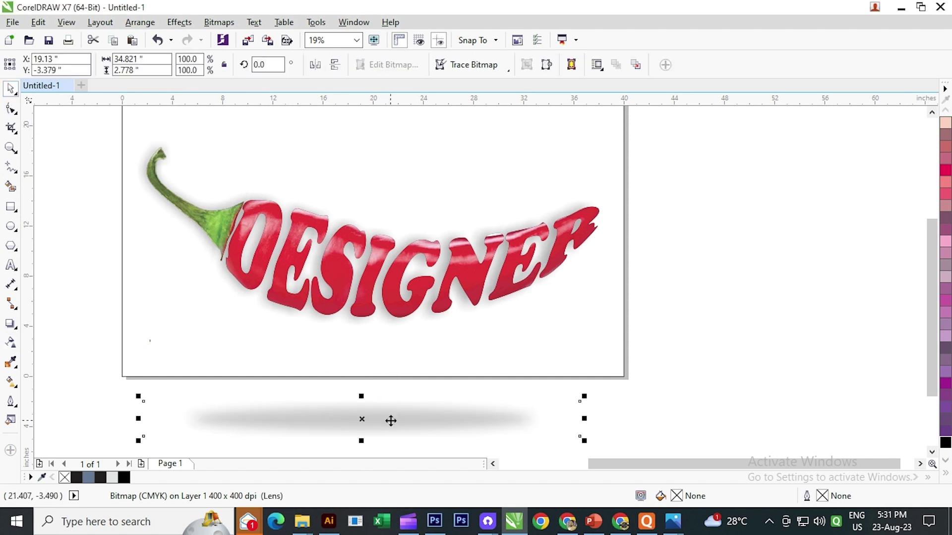
Move the blurred ellipse onto the page just below the lettering and center it horizontally with the page frame.
drag(391, 421, 398, 344)
shift+click(493, 371)
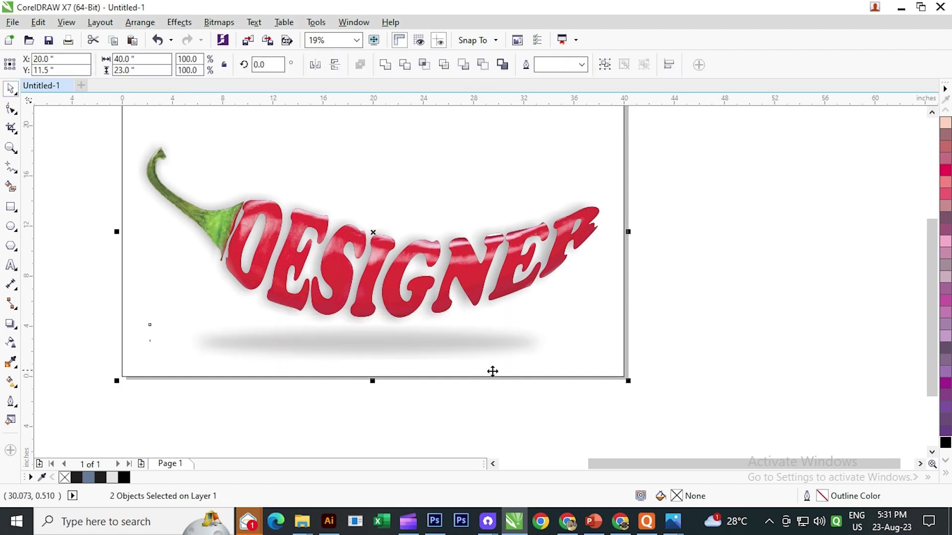
click(447, 452)
Flatten the ground shadow from its upper edge to a height of about 2.1 inches.
click(391, 342)
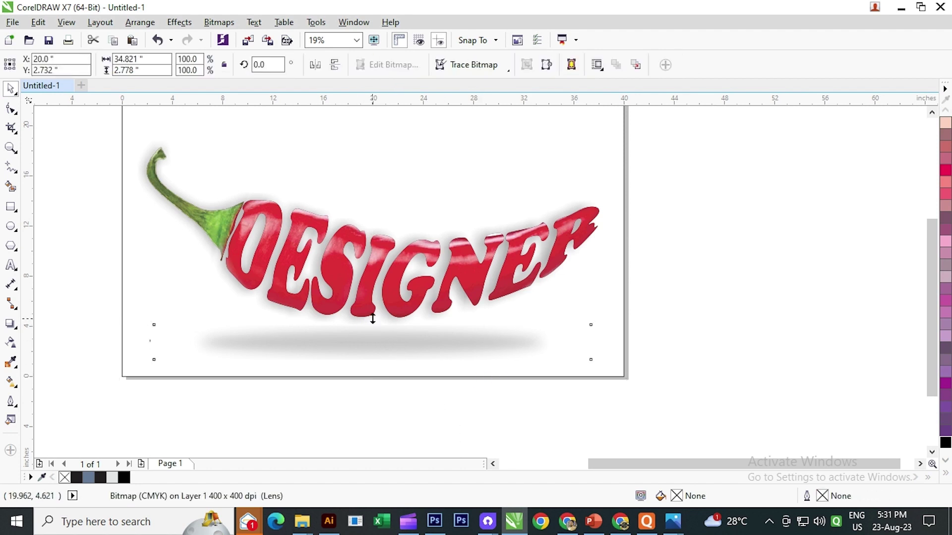
drag(372, 318, 372, 327)
click(393, 454)
click(373, 349)
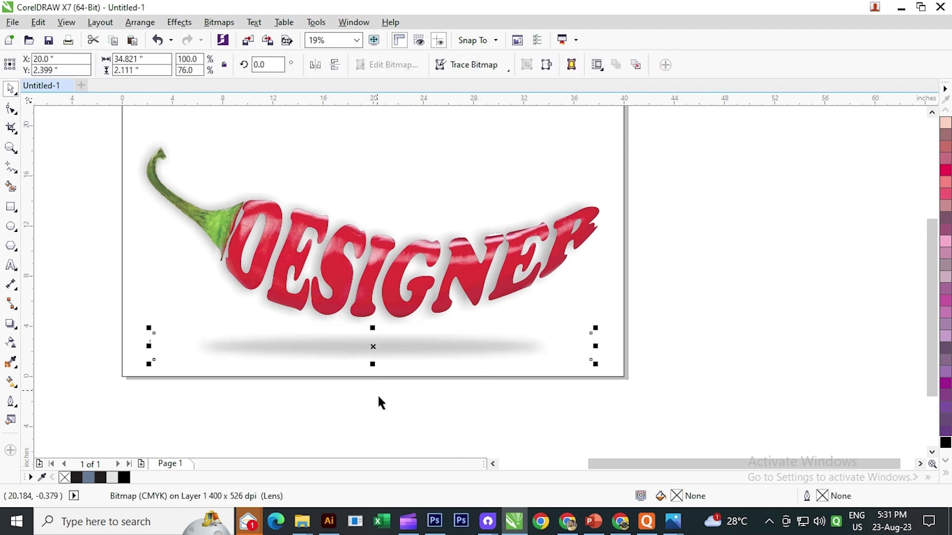
Group the chili lettering with its ground shadow and center the group on the page.
click(376, 401)
scroll(368, 394, down, 3)
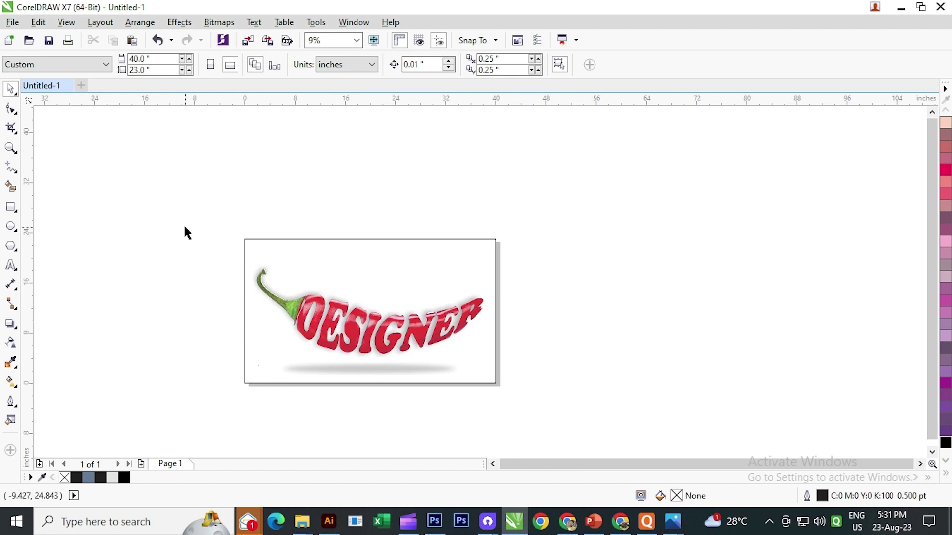
drag(519, 408, 539, 425)
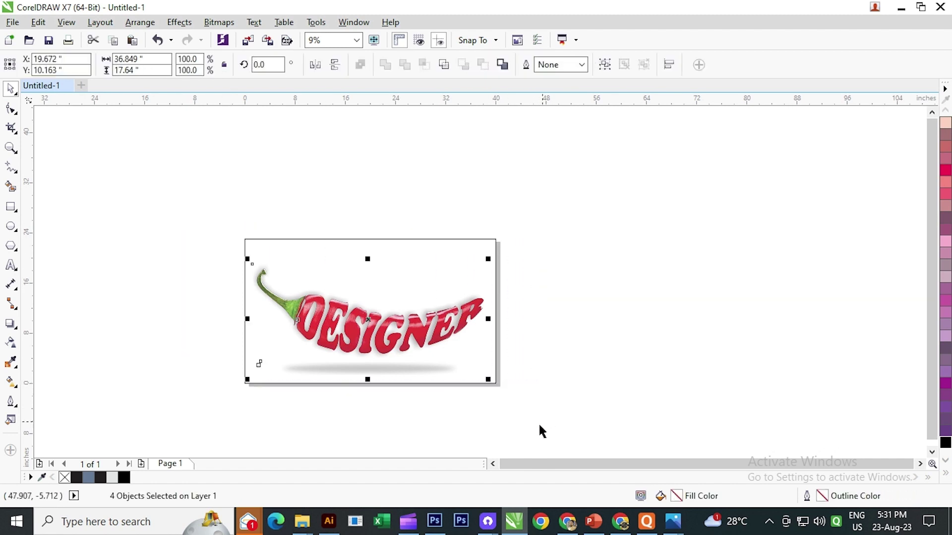
key(ctrl+g)
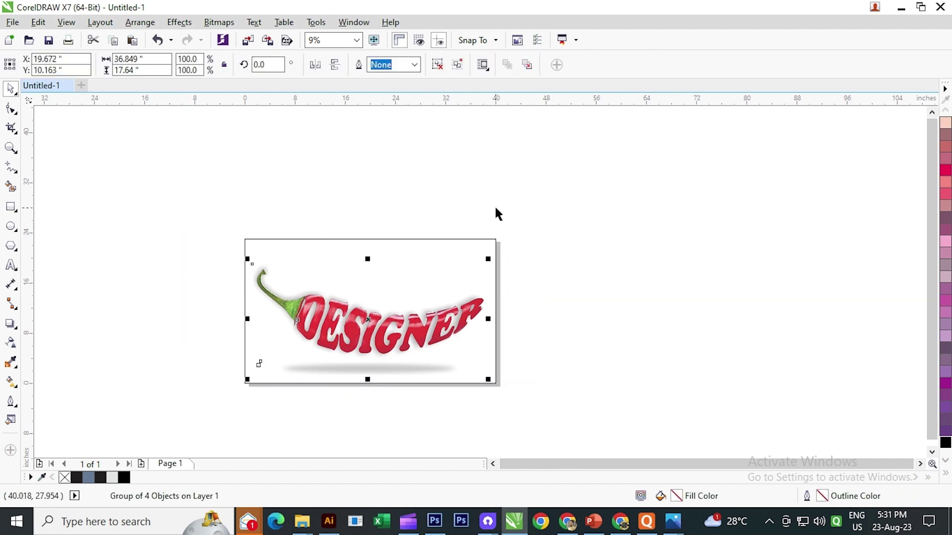
key(p)
click(619, 336)
key(shift+F4)
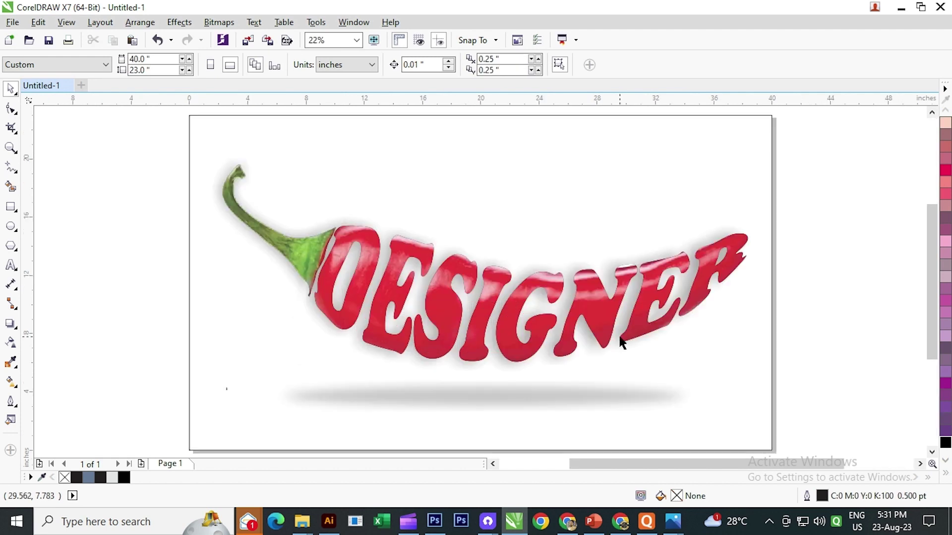